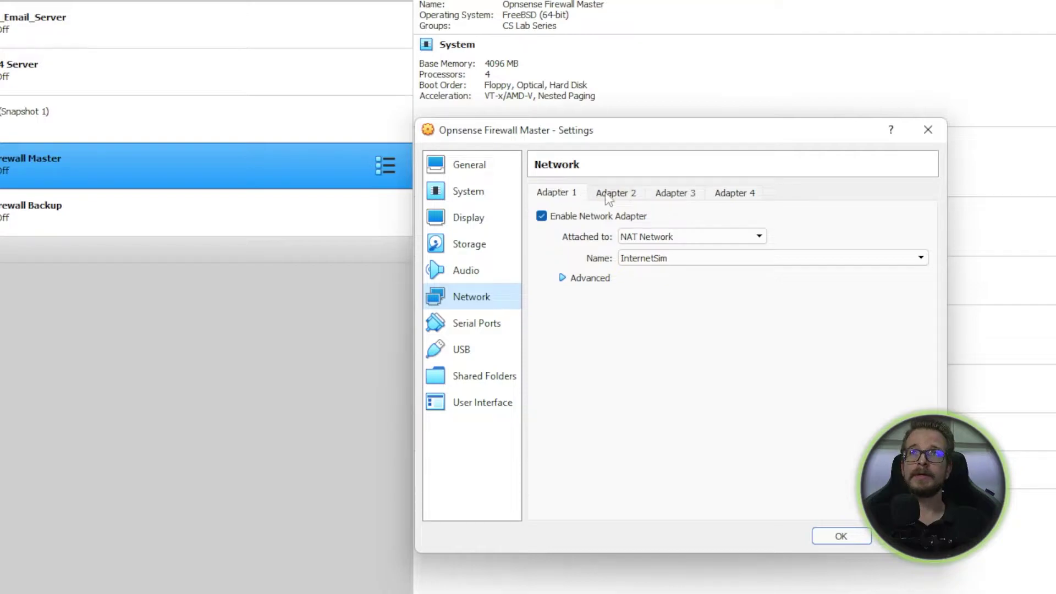
Step: Keep the Master's Adapter 1 on NAT Network and review its advanced options
{"action": "left_click", "coordinate": [750, 240]}
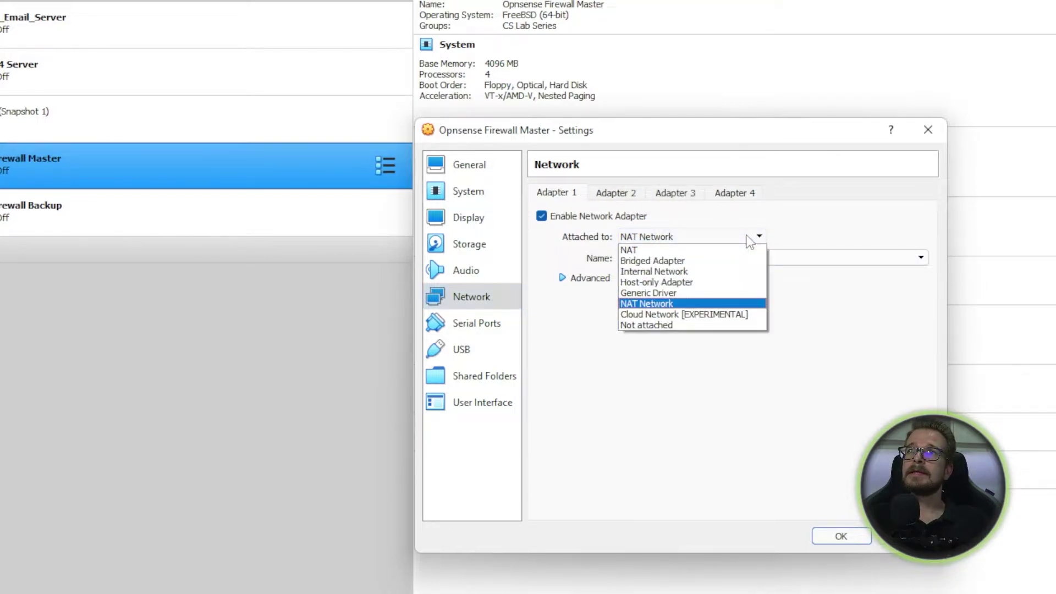
{"action": "left_click", "coordinate": [681, 303]}
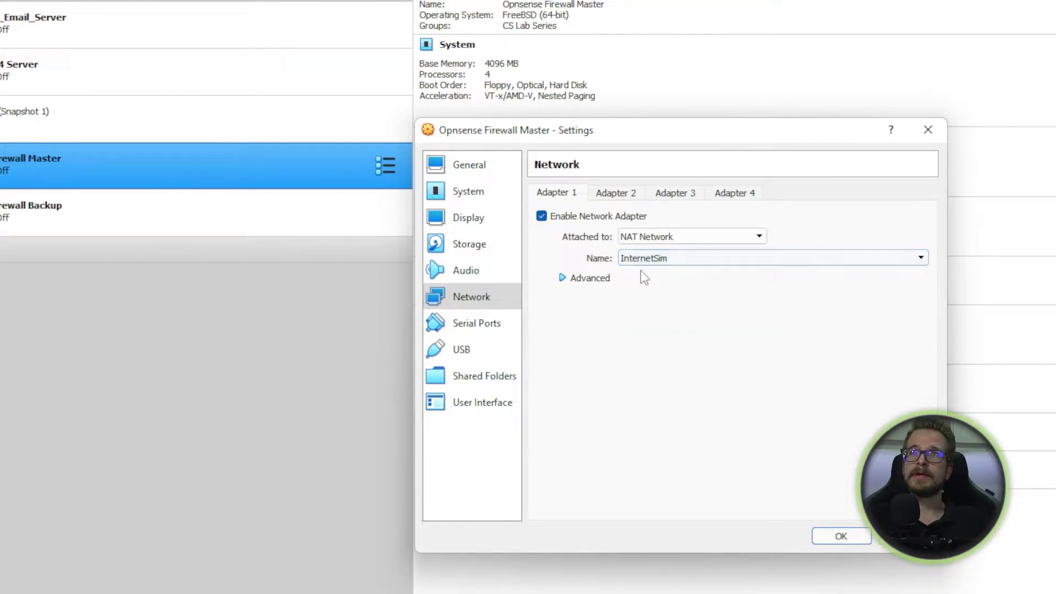
{"action": "left_click", "coordinate": [569, 277]}
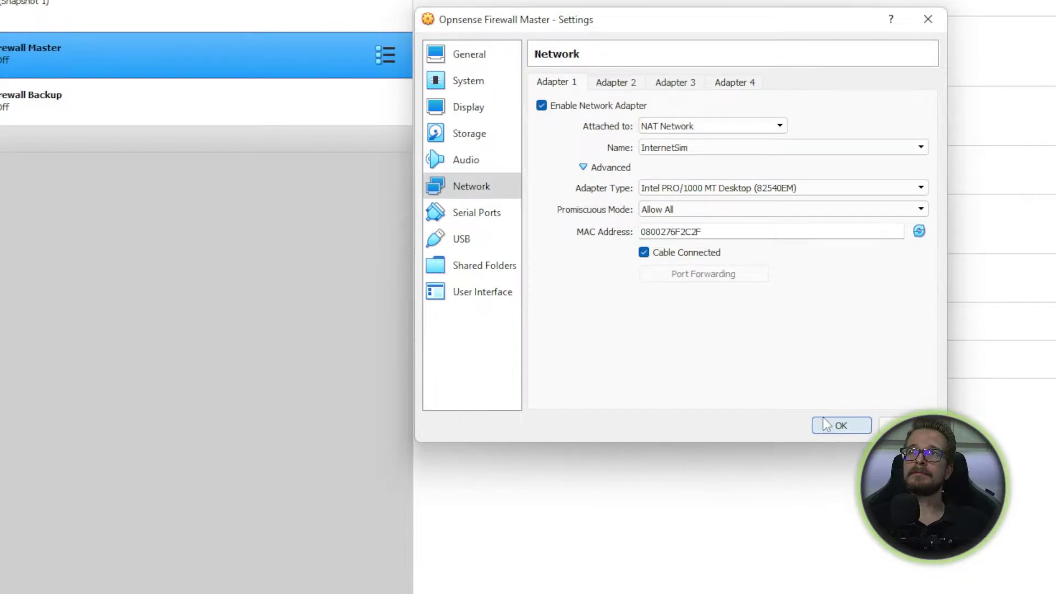
{"action": "left_click", "coordinate": [841, 451]}
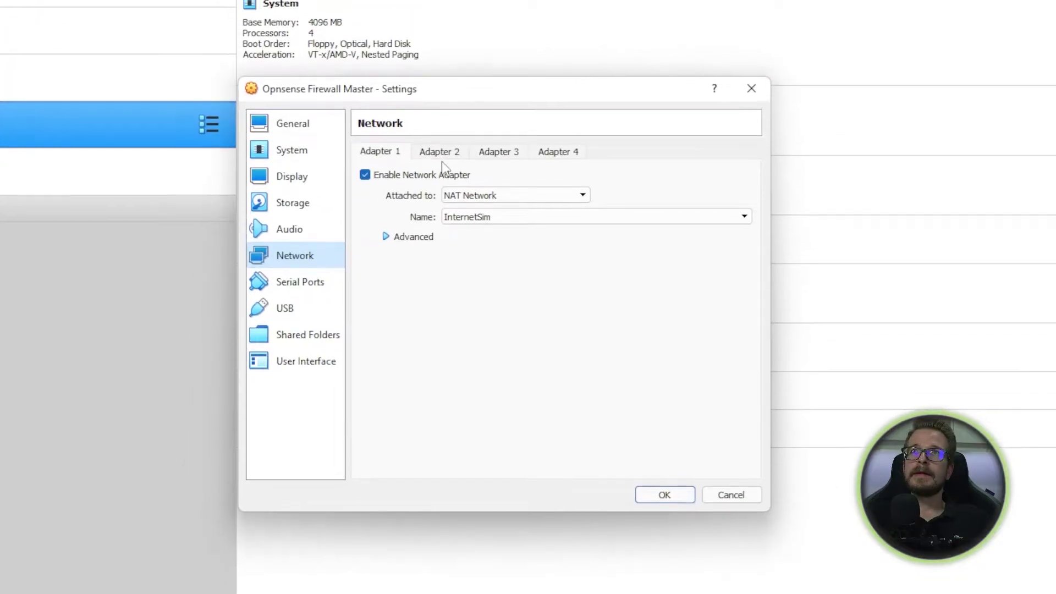
Step: Confirm Adapter 2 uses intnet and Adapter 3 uses pfsync, then save the Master's settings
{"action": "left_click", "coordinate": [440, 166]}
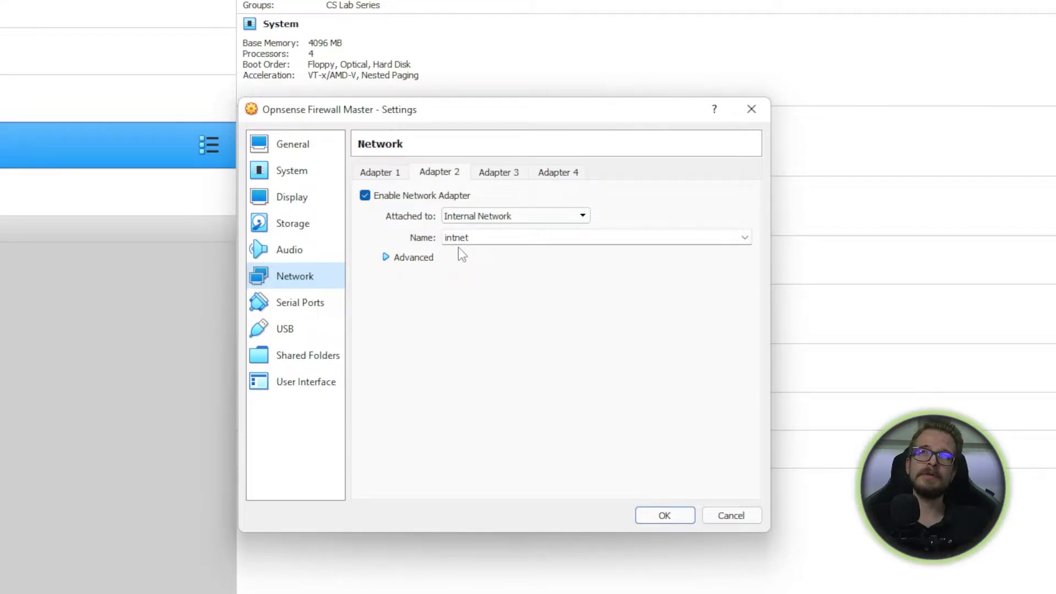
{"action": "left_click", "coordinate": [501, 176]}
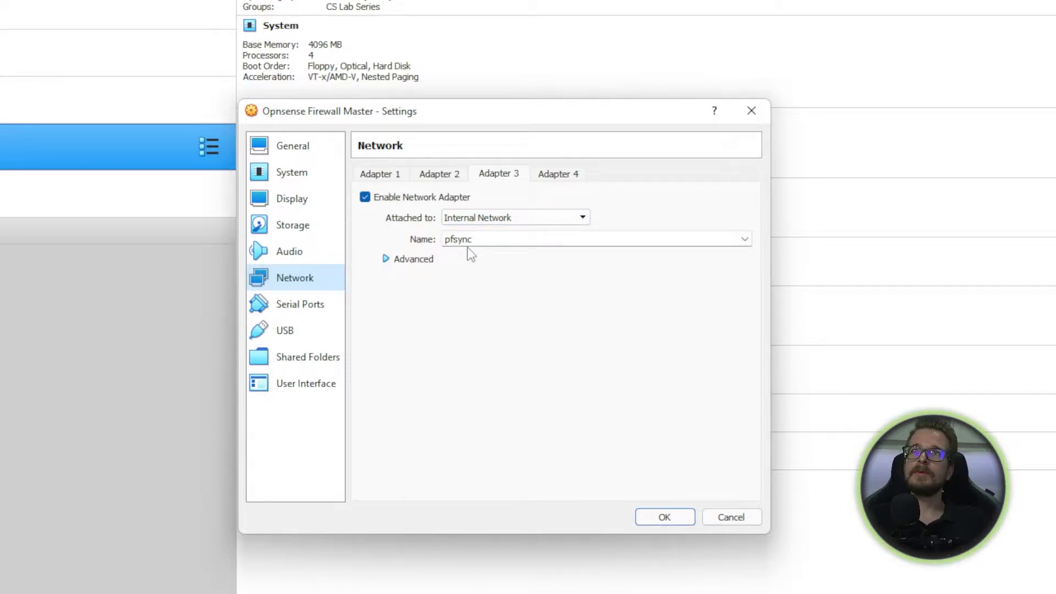
{"action": "left_click", "coordinate": [385, 259]}
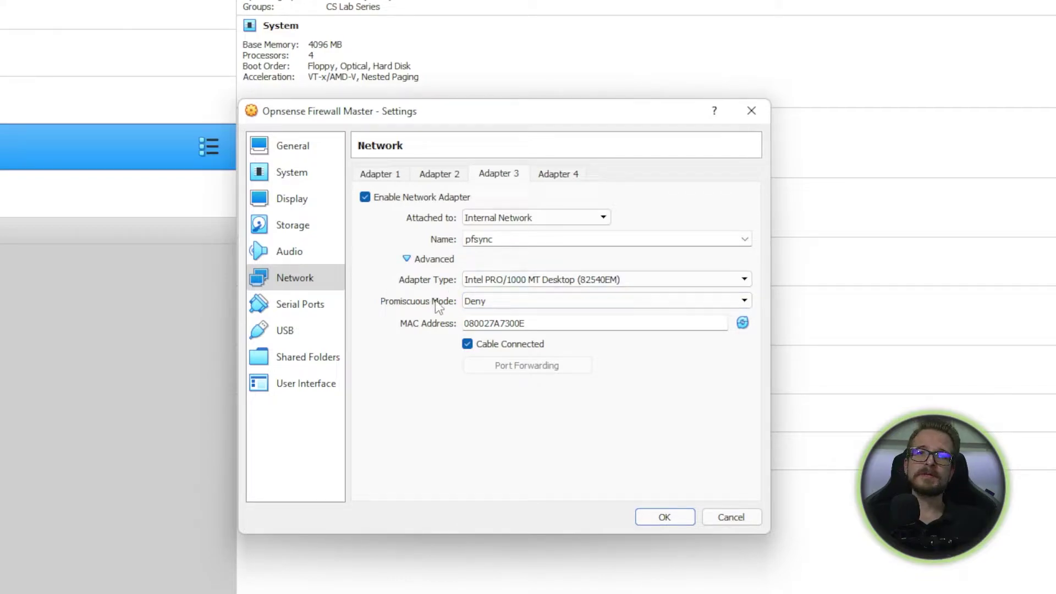
{"action": "left_click", "coordinate": [448, 174]}
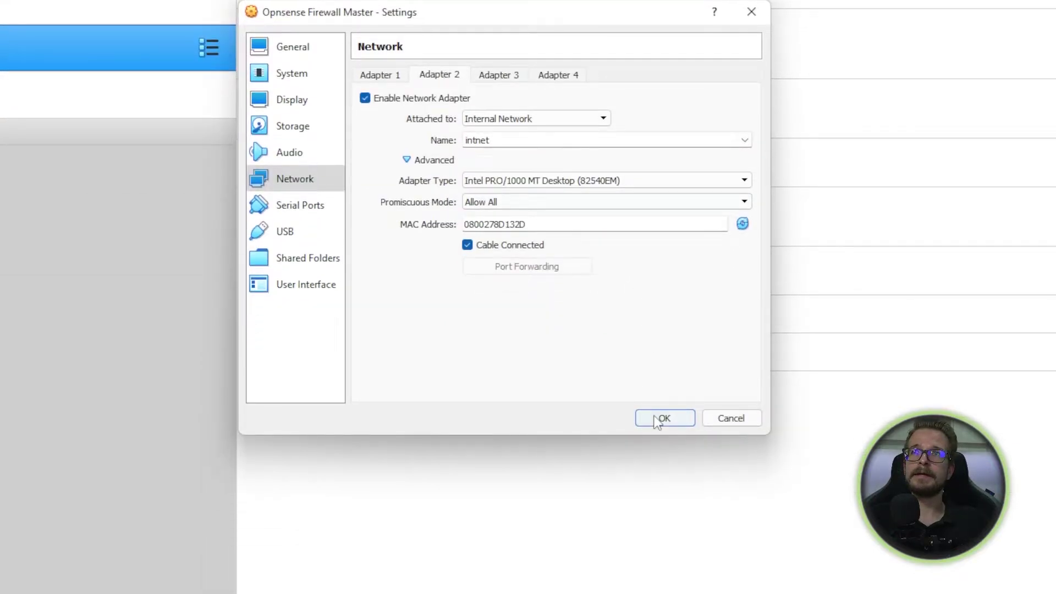
{"action": "left_click", "coordinate": [656, 419]}
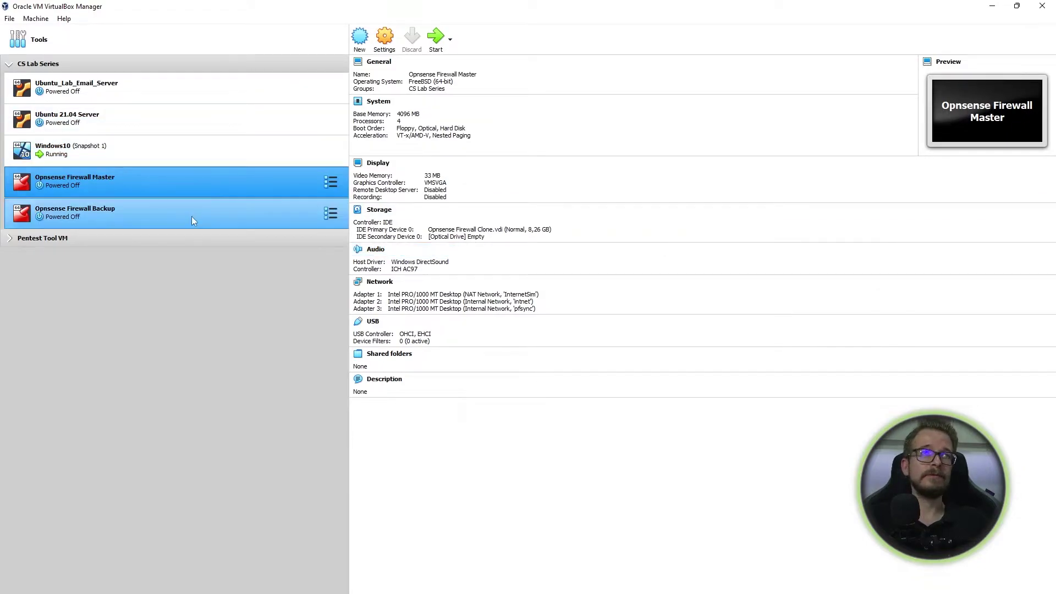
Step: Start the Opnsense Firewall Backup VM and dismiss the keyboard auto-capture notice
{"action": "left_click", "coordinate": [110, 218]}
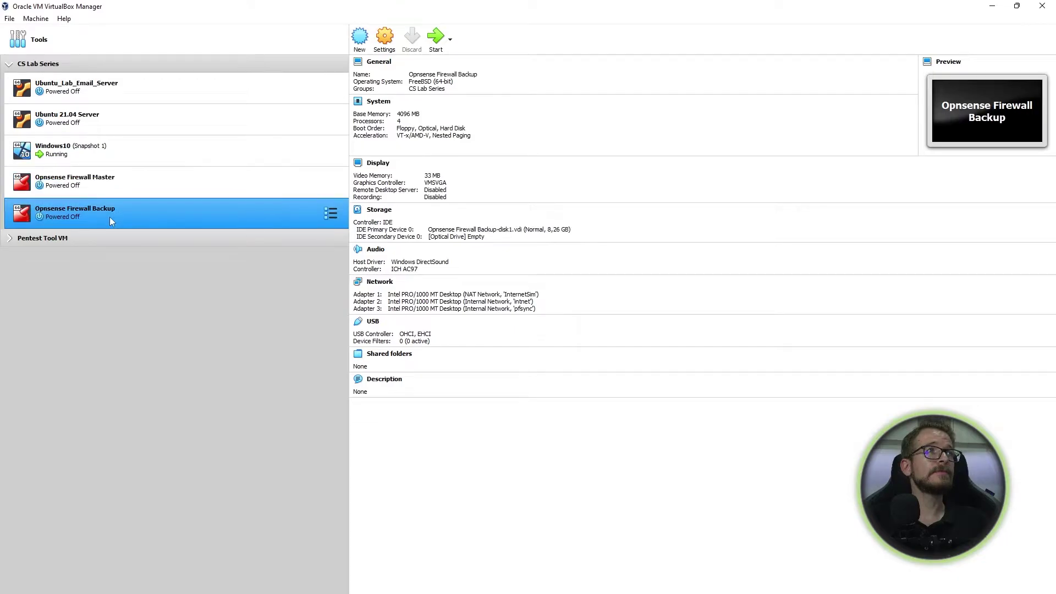
{"action": "left_click", "coordinate": [435, 38]}
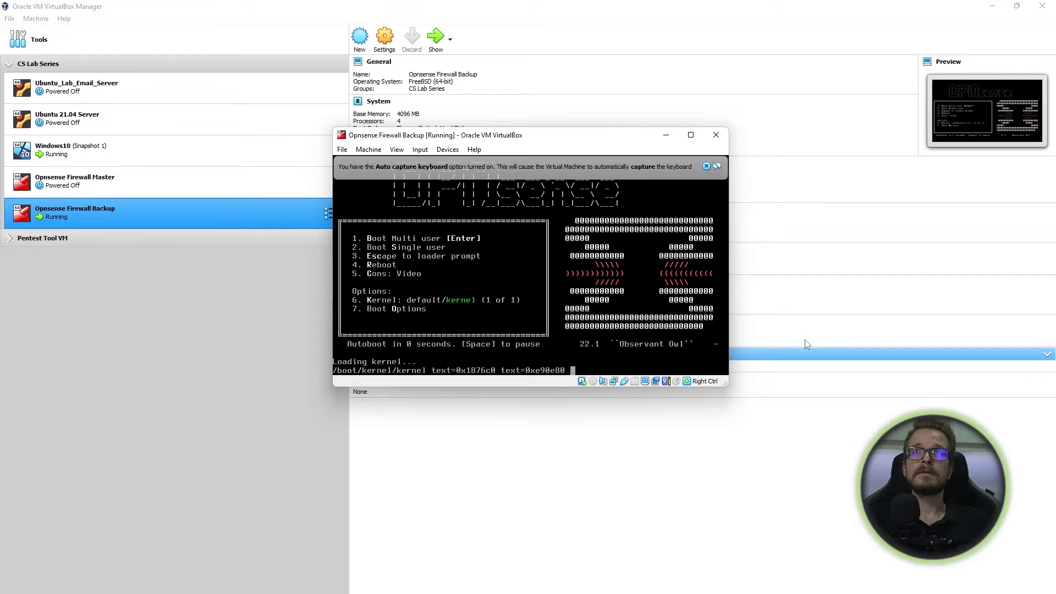
{"action": "left_click", "coordinate": [706, 167]}
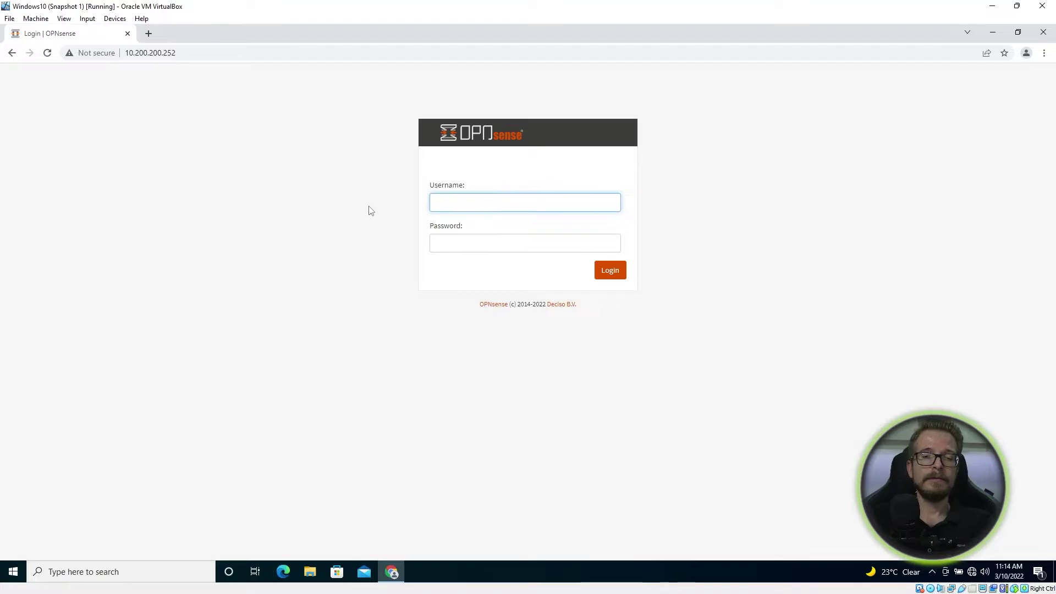
Step: Log in to the 10.200.200.252 firewall as root with the account password
{"action": "type", "text": "root"}
{"action": "key", "text": "Tab"}
{"action": "type", "text": "•••••"}
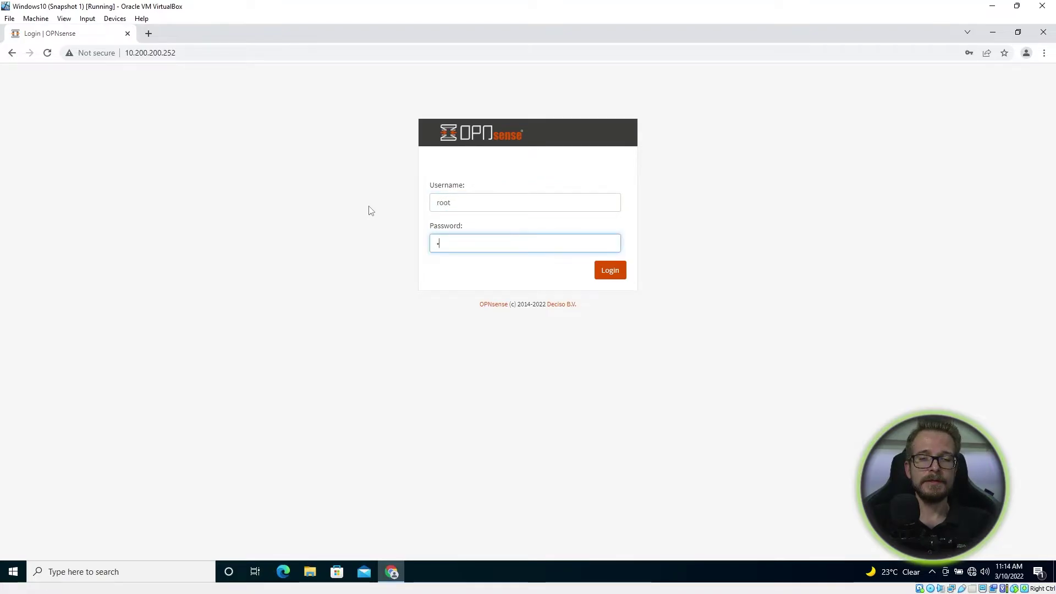
{"action": "type", "text": "•••"}
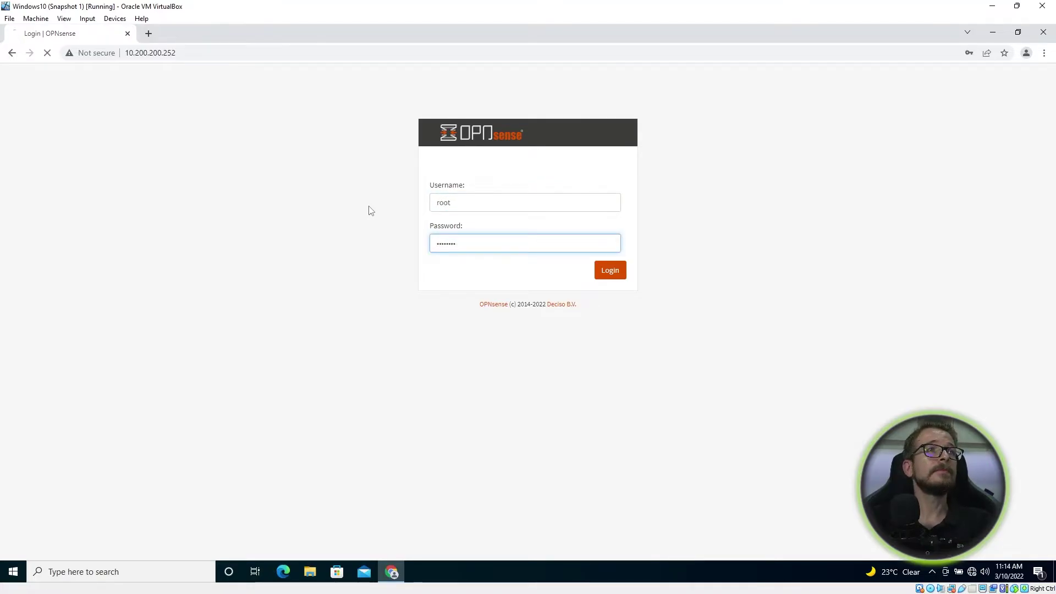
{"action": "key", "text": "Return"}
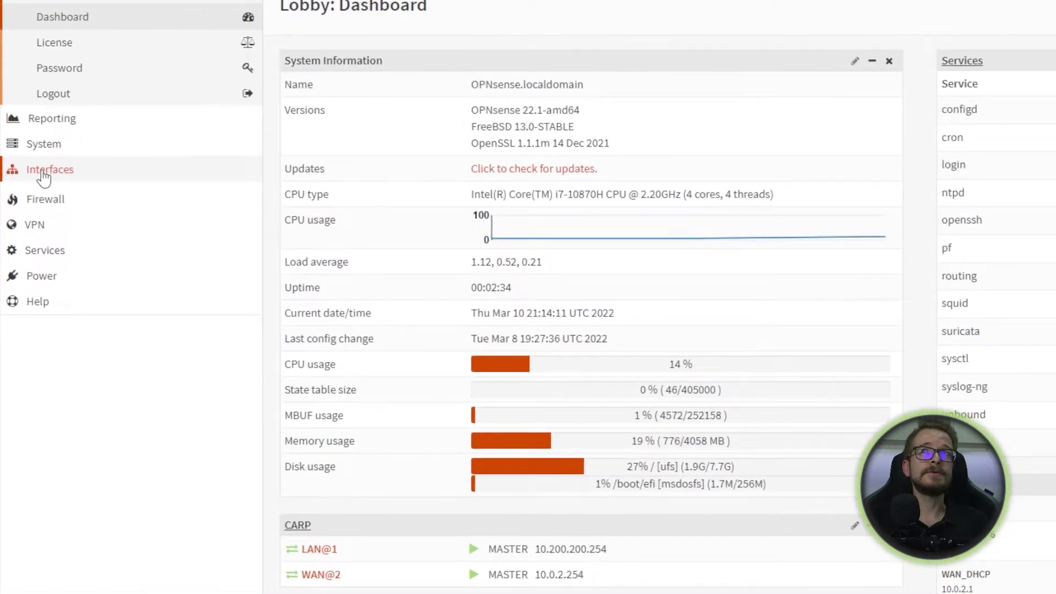
Step: Open Interfaces > [LAN] and scroll through its settings
{"action": "left_click", "coordinate": [68, 220]}
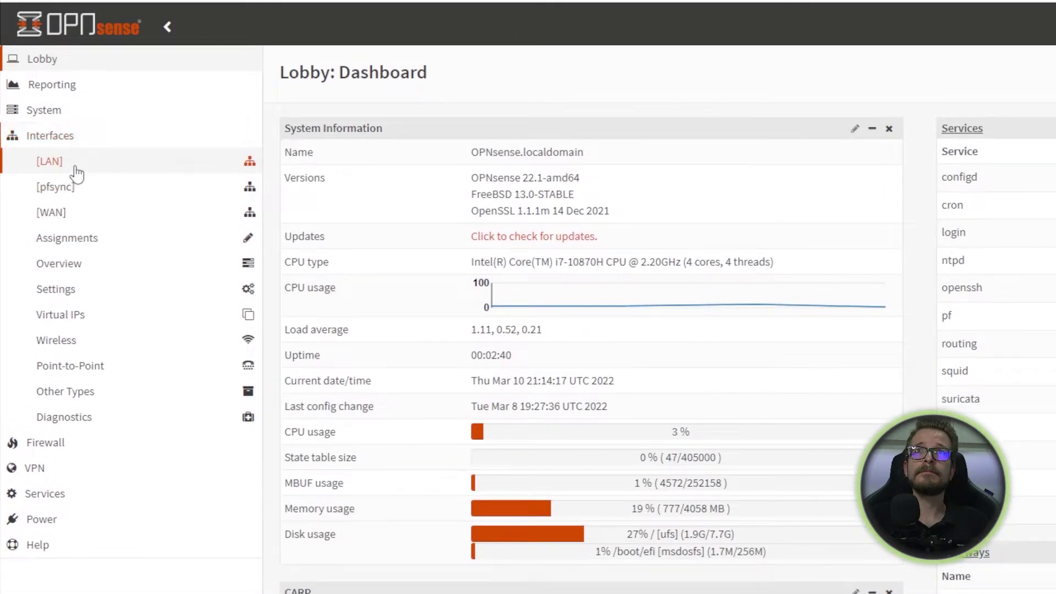
{"action": "left_click", "coordinate": [75, 98]}
{"action": "scroll", "coordinate": [667, 205], "scroll_direction": "down", "scroll_amount": 2}
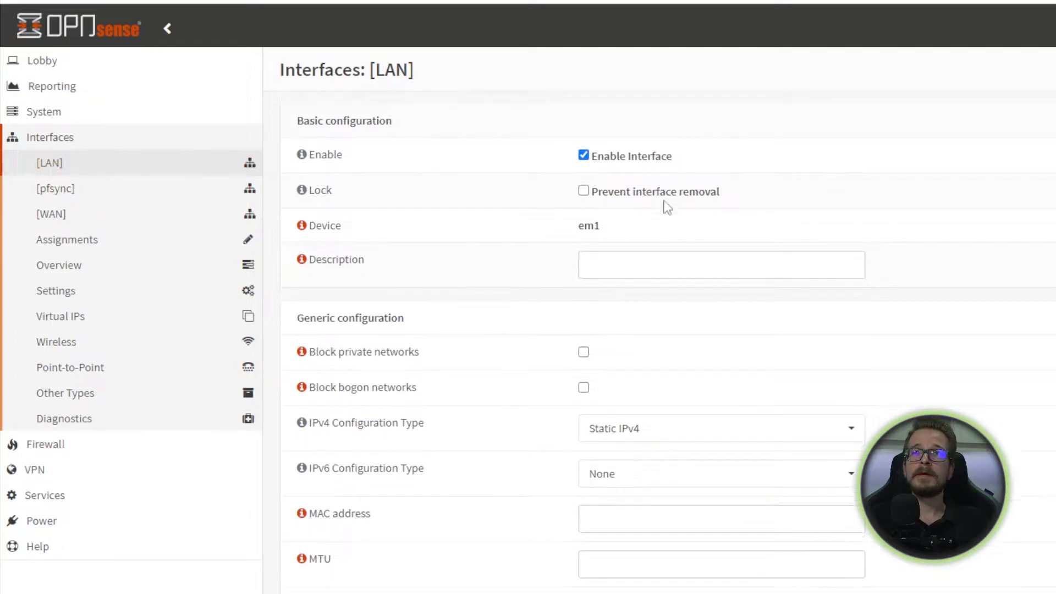
{"action": "scroll", "coordinate": [674, 218], "scroll_direction": "down", "scroll_amount": 2}
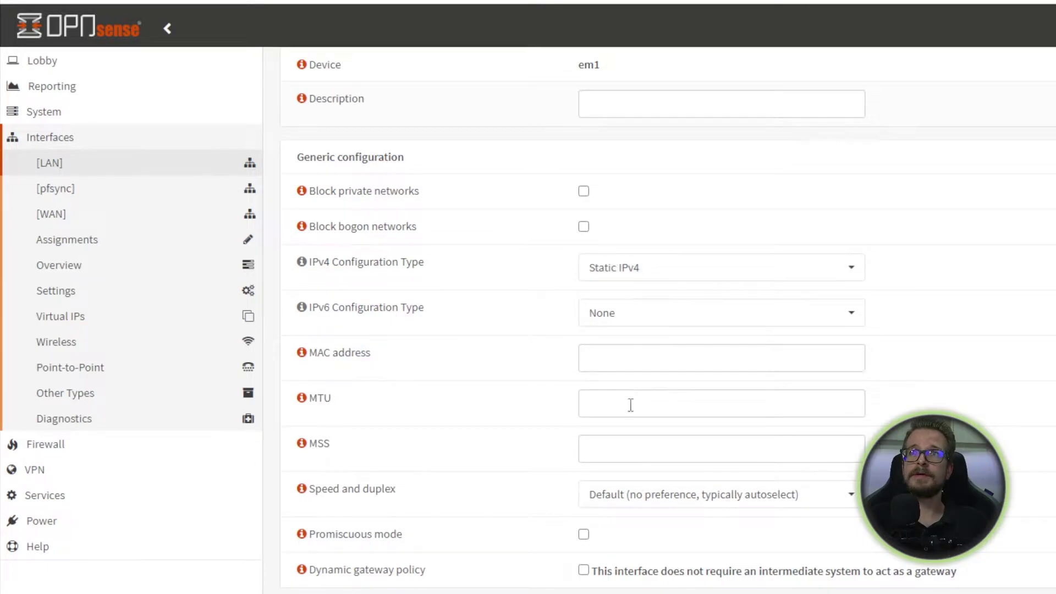
{"action": "scroll", "coordinate": [624, 434], "scroll_direction": "down", "scroll_amount": 1}
{"action": "scroll", "coordinate": [620, 438], "scroll_direction": "down", "scroll_amount": 2}
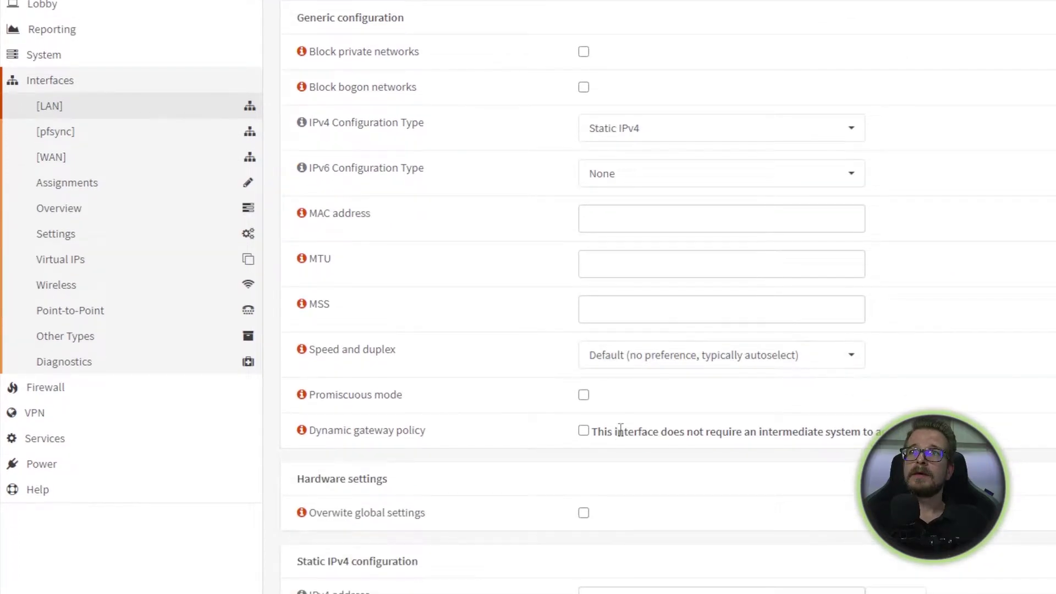
{"action": "scroll", "coordinate": [620, 436], "scroll_direction": "down", "scroll_amount": 2}
{"action": "scroll", "coordinate": [620, 429], "scroll_direction": "down", "scroll_amount": 2}
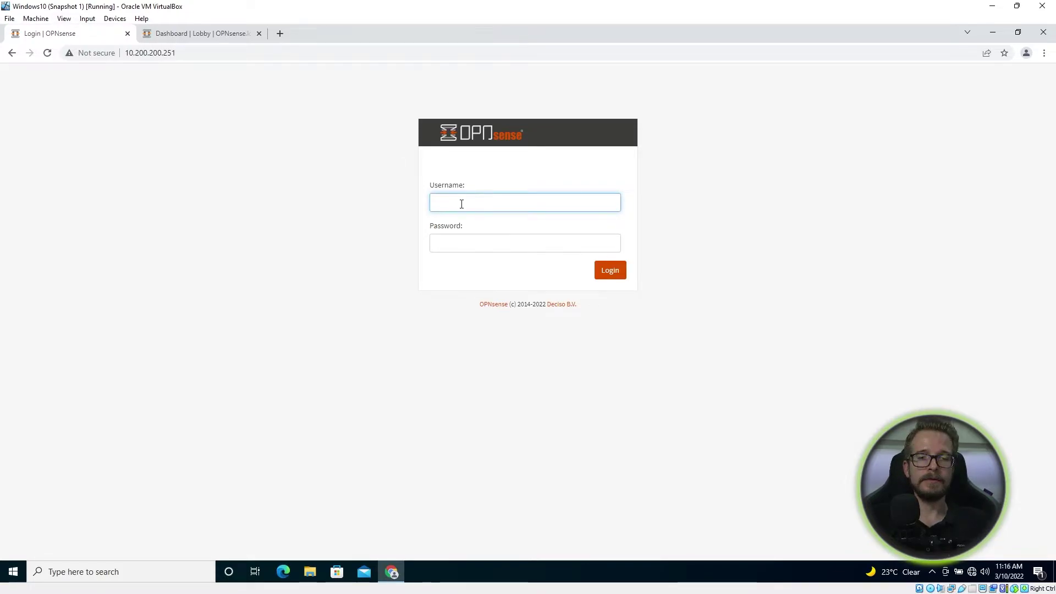
Step: Log in to the 10.200.200.251 firewall as root with the account password
{"action": "type", "text": "root"}
{"action": "key", "text": "Tab"}
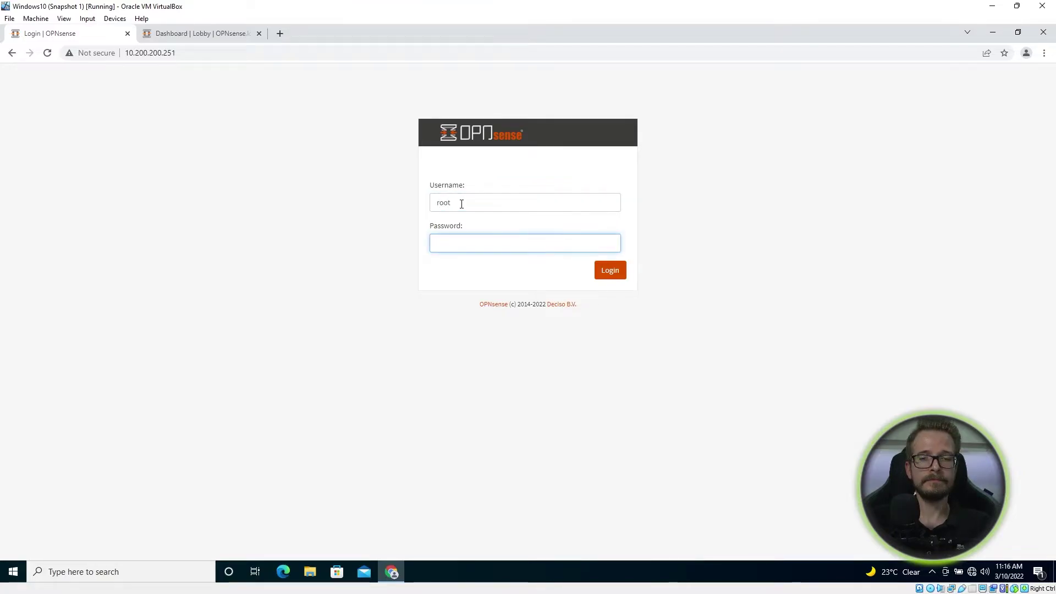
{"action": "type", "text": "opnsense"}
{"action": "key", "text": "Return"}
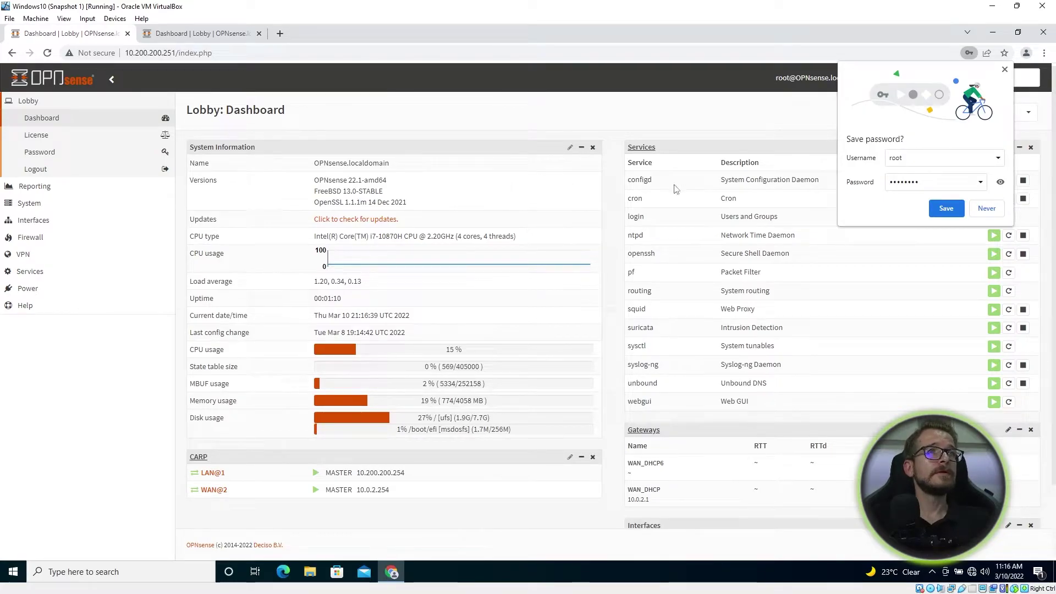
Step: Compare CARP status: MASTER on 10.200.200.251 versus BACKUP on 10.200.200.252
{"action": "left_click", "coordinate": [987, 209]}
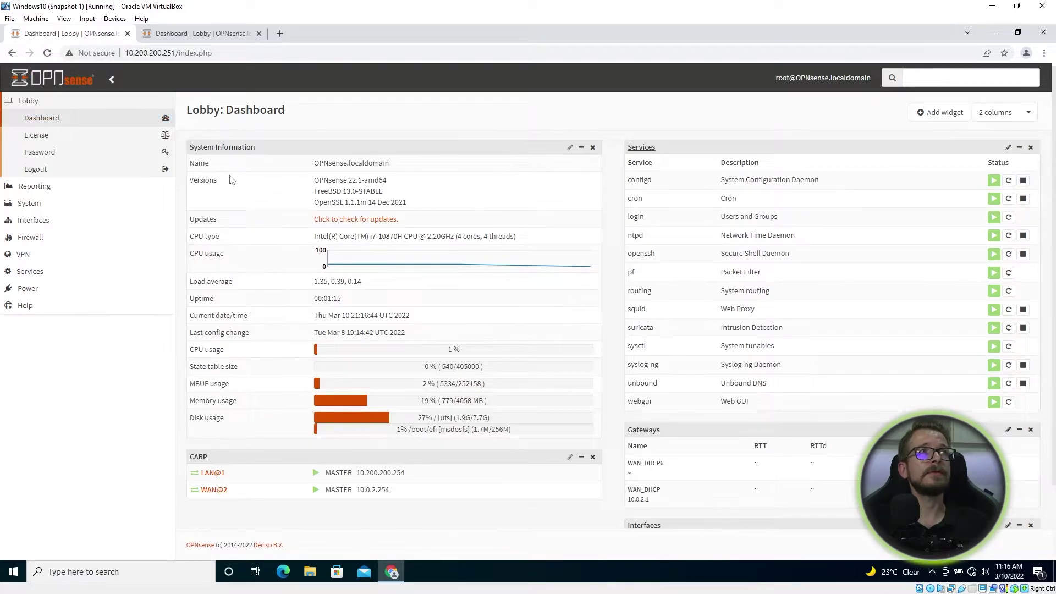
{"action": "left_click", "coordinate": [187, 34]}
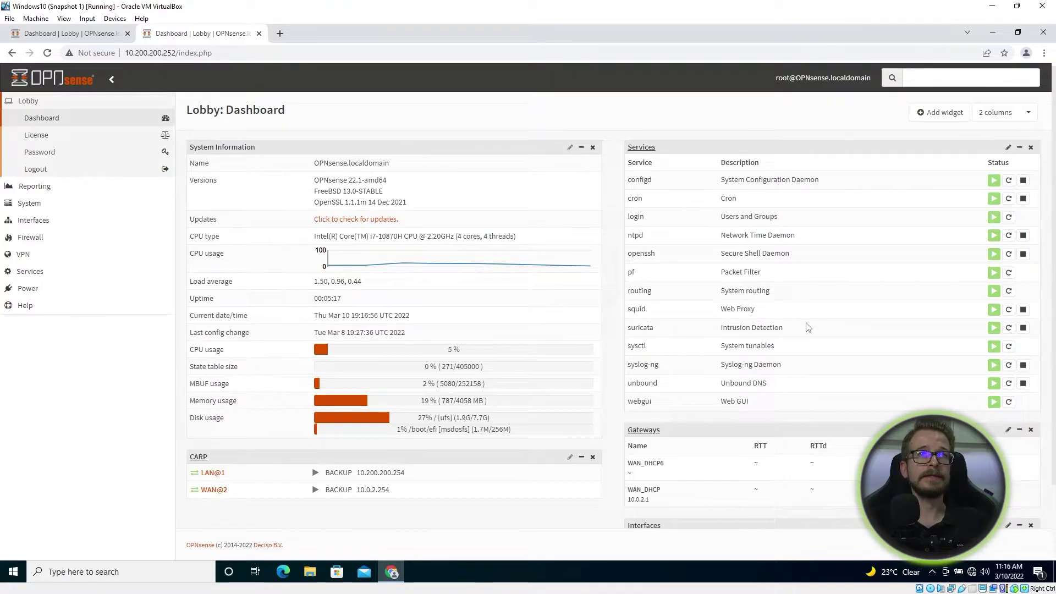
{"action": "left_click", "coordinate": [53, 34]}
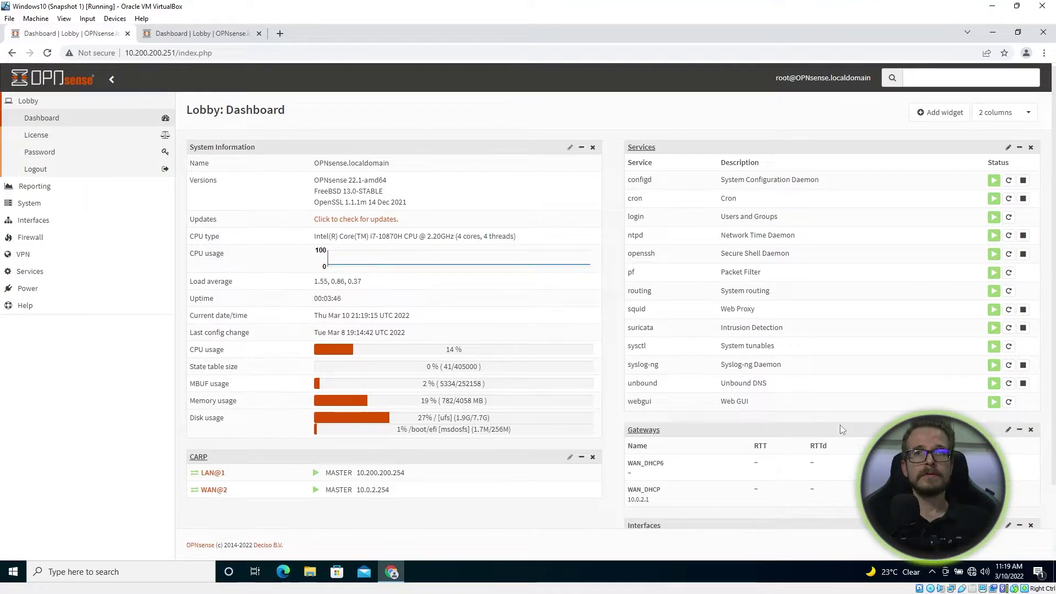
{"action": "left_click", "coordinate": [62, 221]}
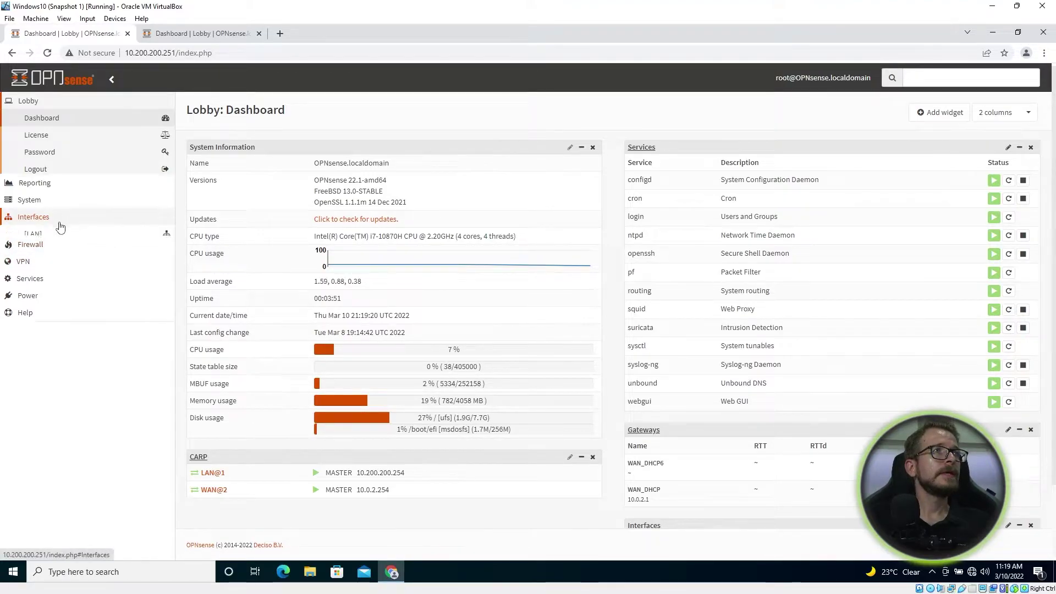
{"action": "left_click", "coordinate": [65, 222]}
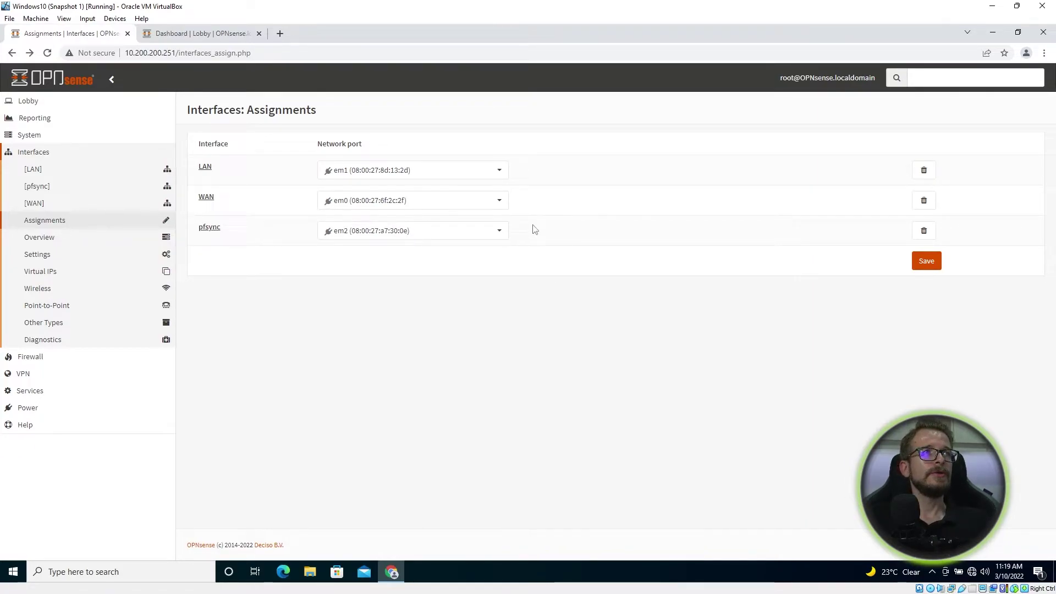
{"action": "left_click", "coordinate": [486, 234]}
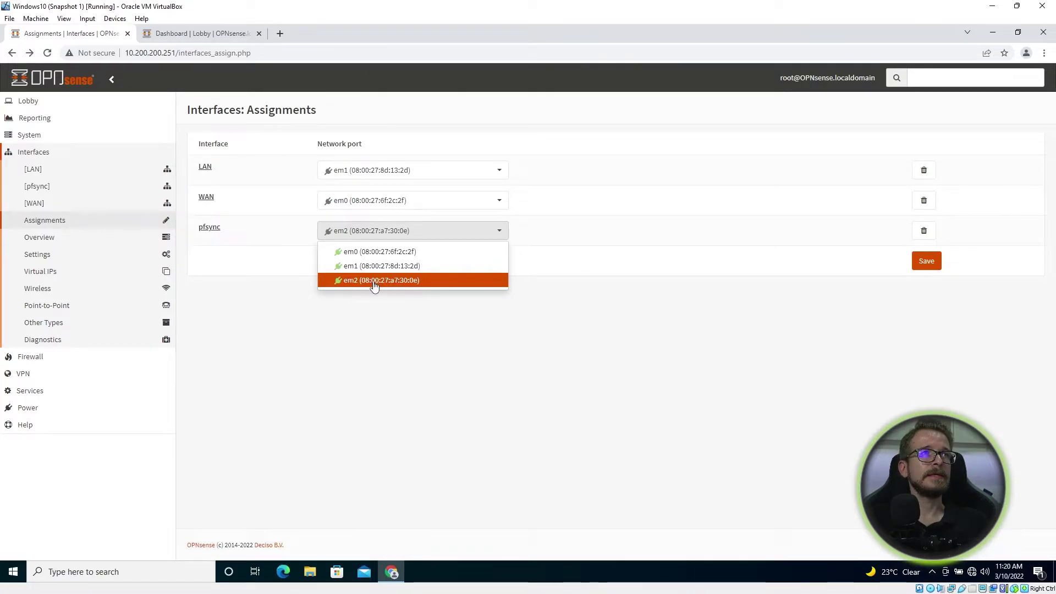
{"action": "left_click", "coordinate": [573, 345]}
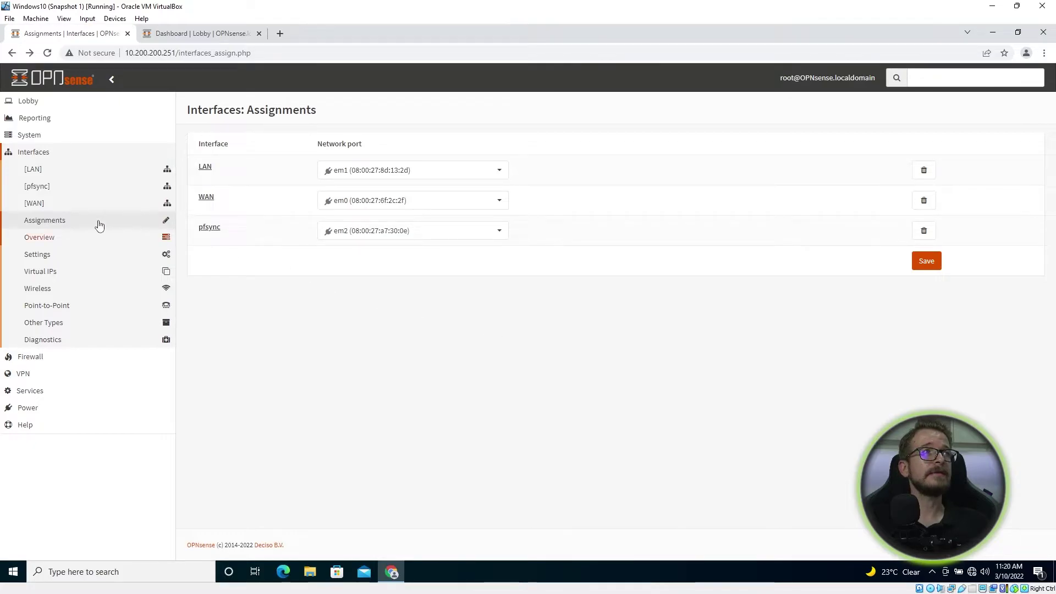
{"action": "left_click", "coordinate": [38, 187]}
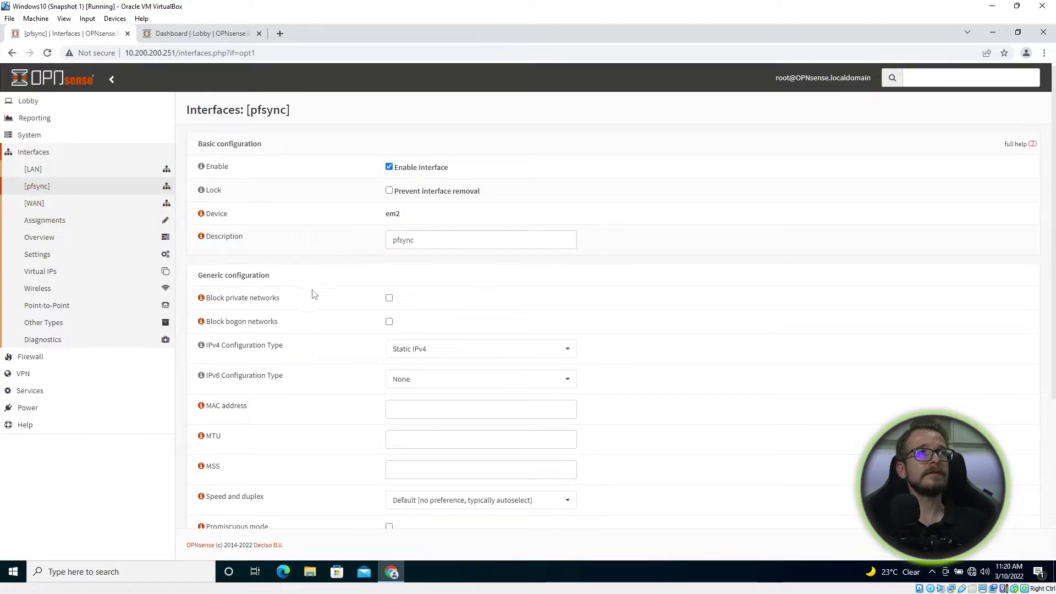
{"action": "left_click", "coordinate": [445, 238]}
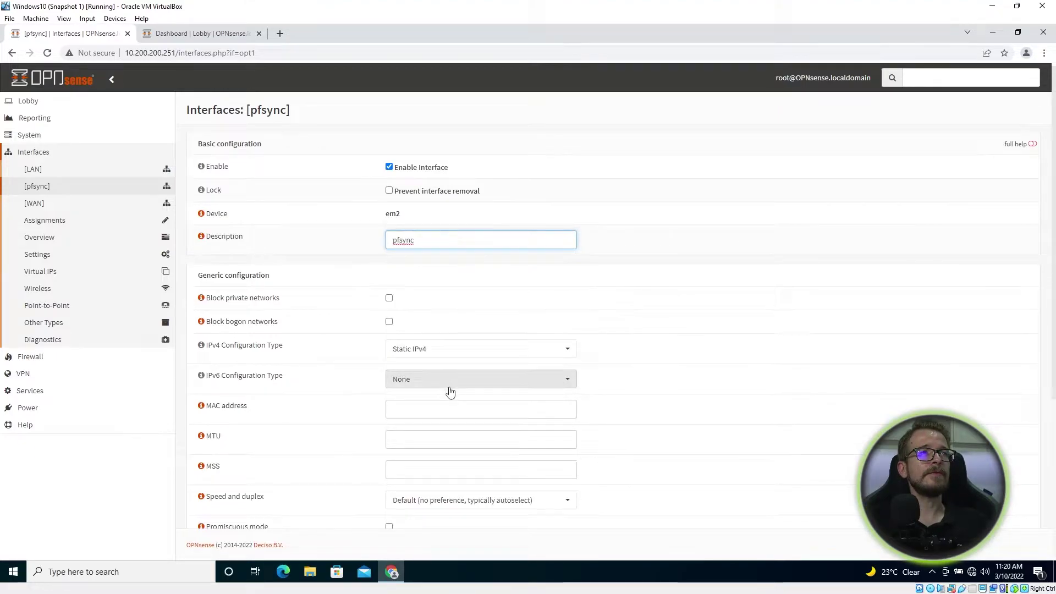
{"action": "scroll", "coordinate": [451, 396], "scroll_direction": "down", "scroll_amount": 5}
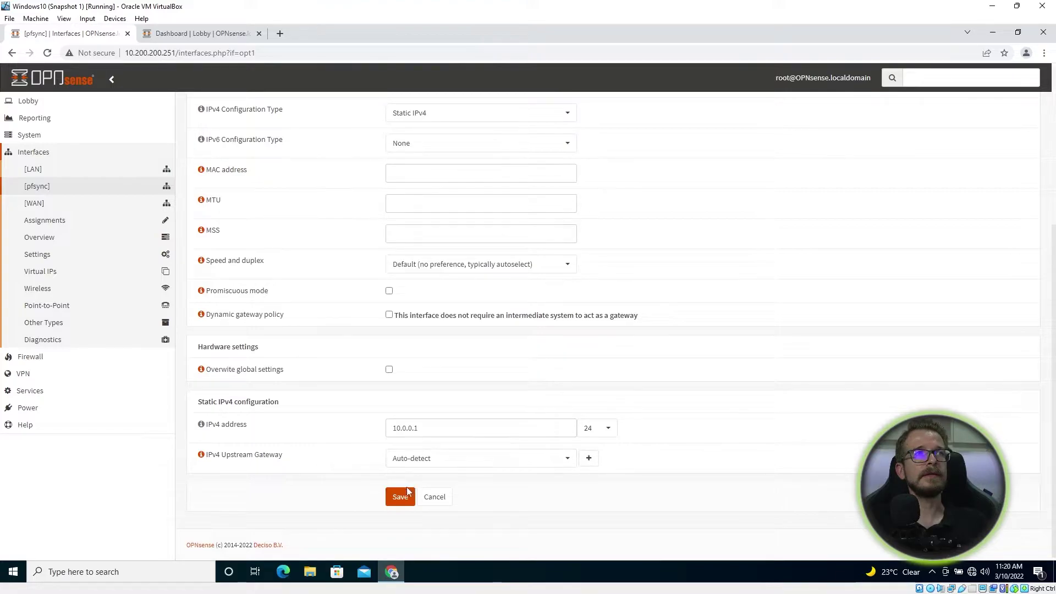
Step: Show 10.200.200.252's pfsync interface settings, enabled on em2 with static IPv4
{"action": "key", "text": "ctrl+Tab"}
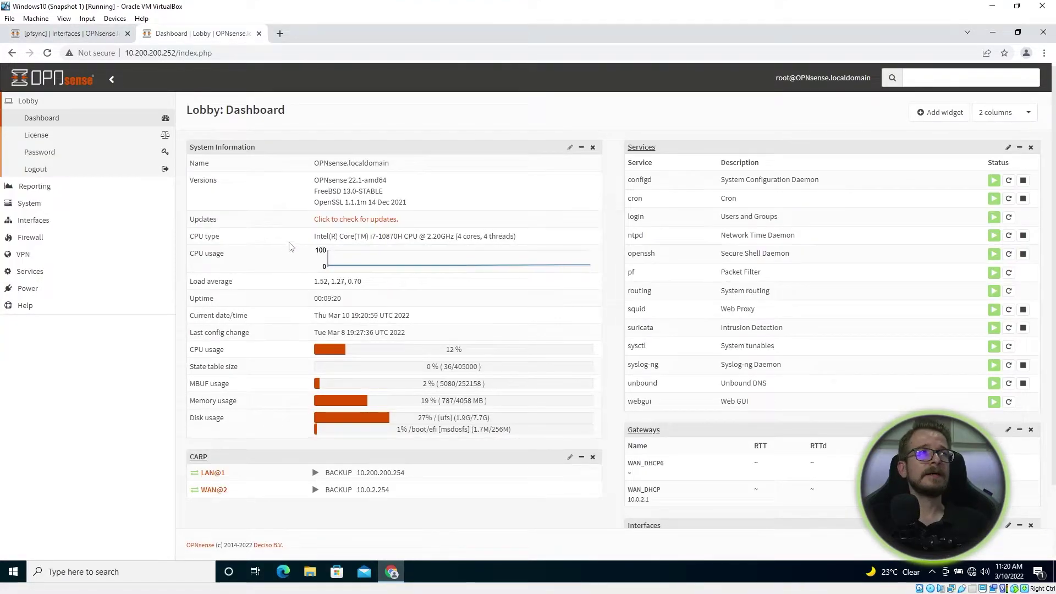
{"action": "middle_click", "coordinate": [84, 236]}
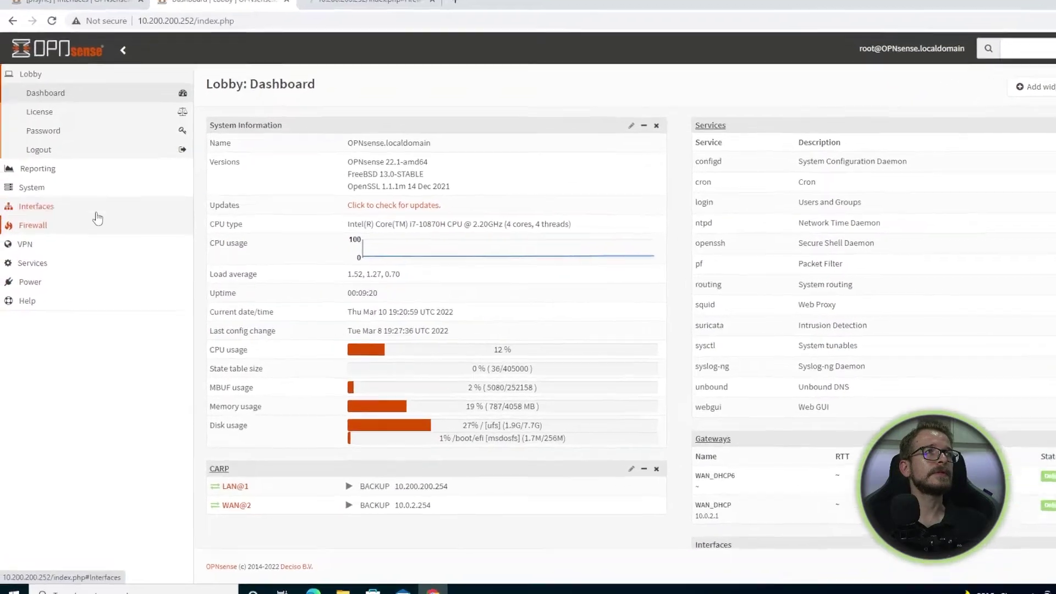
{"action": "left_click", "coordinate": [93, 212]}
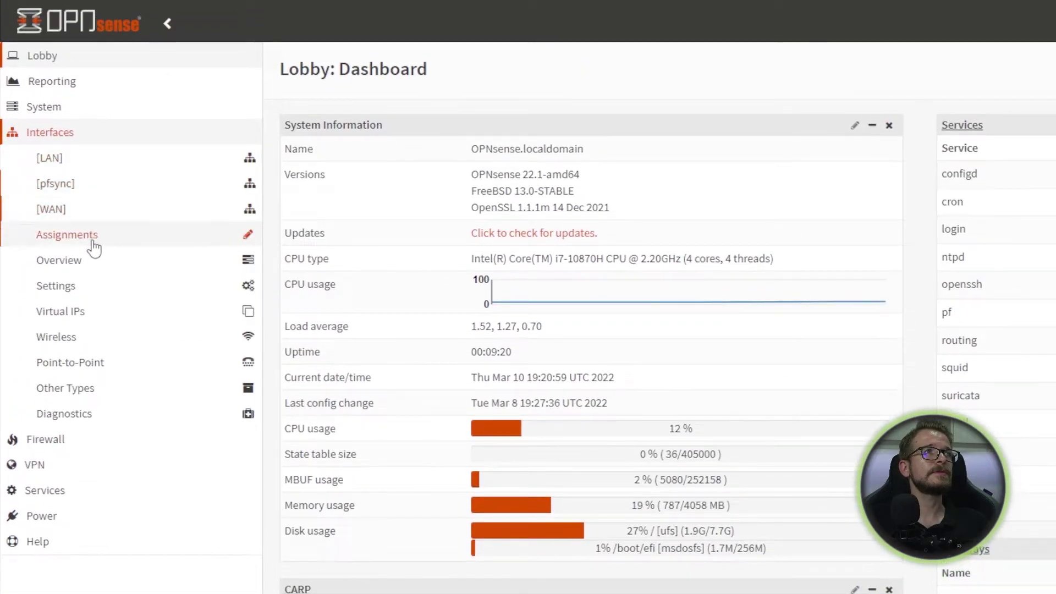
{"action": "left_click", "coordinate": [91, 191]}
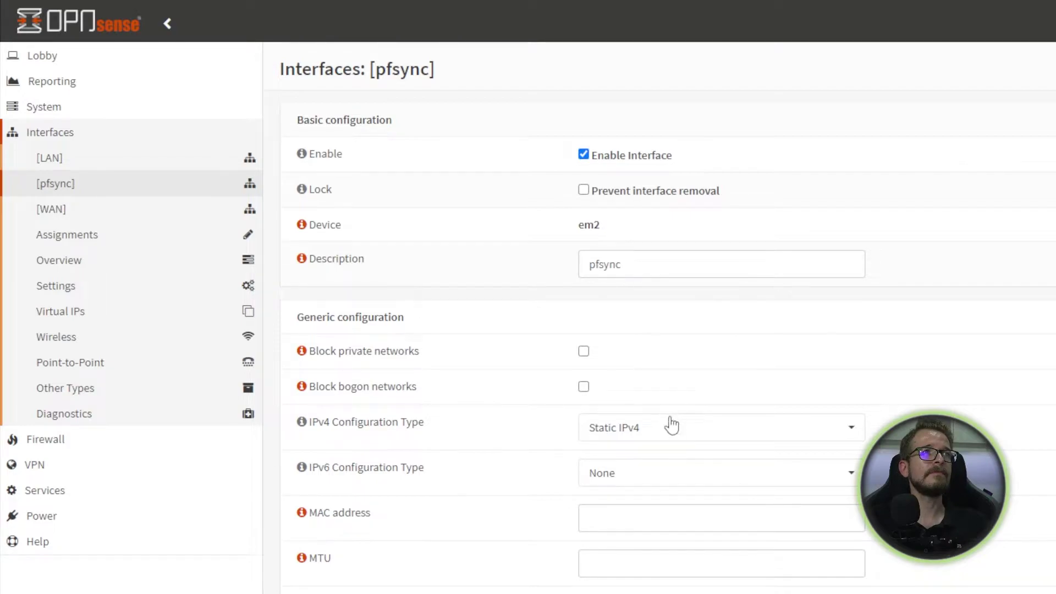
{"action": "scroll", "coordinate": [671, 426], "scroll_direction": "down", "scroll_amount": 8}
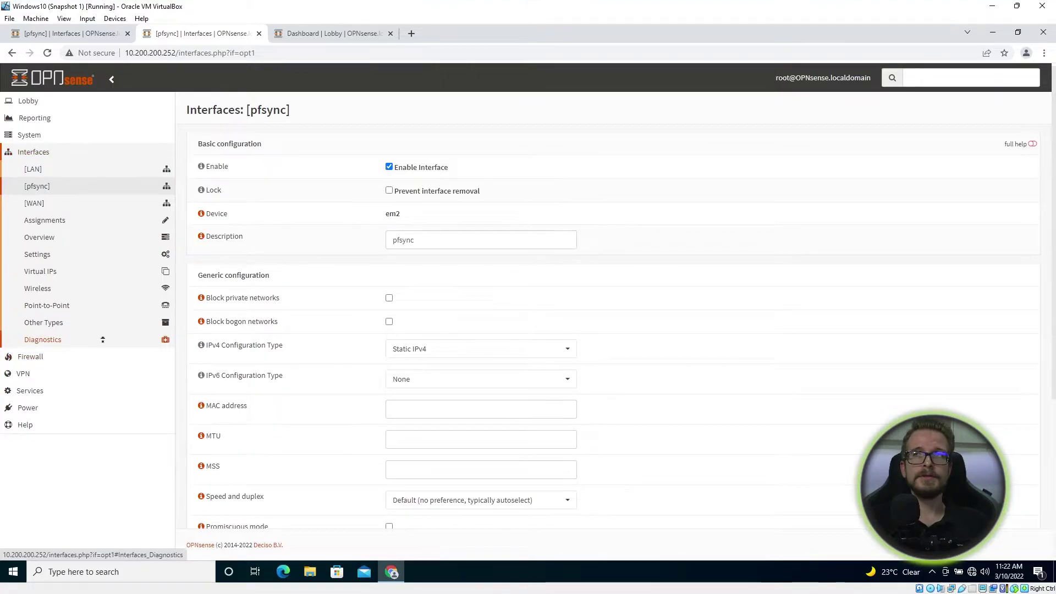
{"action": "left_click", "coordinate": [30, 357]}
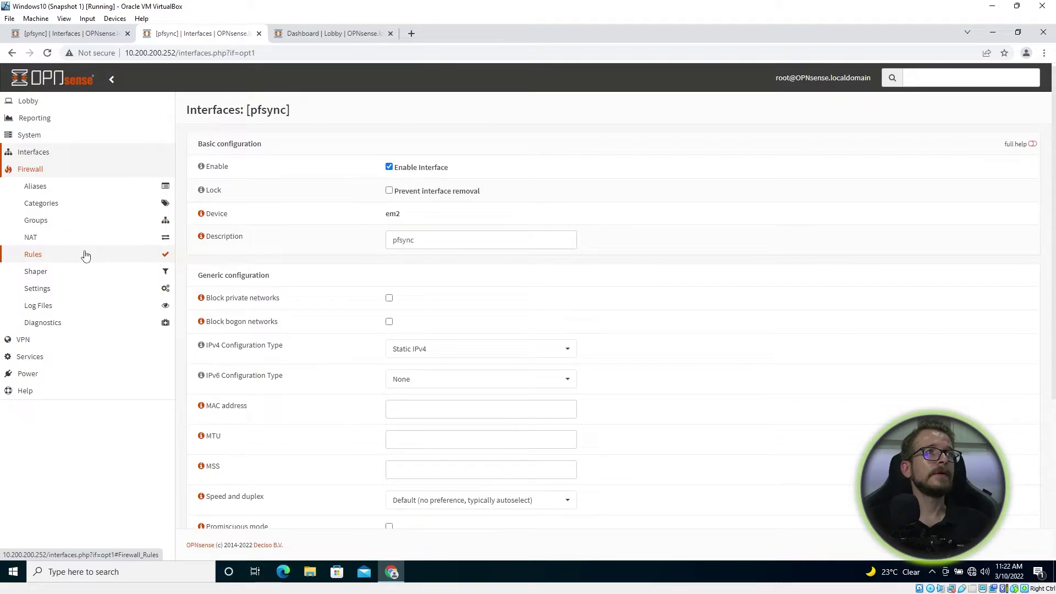
{"action": "left_click", "coordinate": [85, 255]}
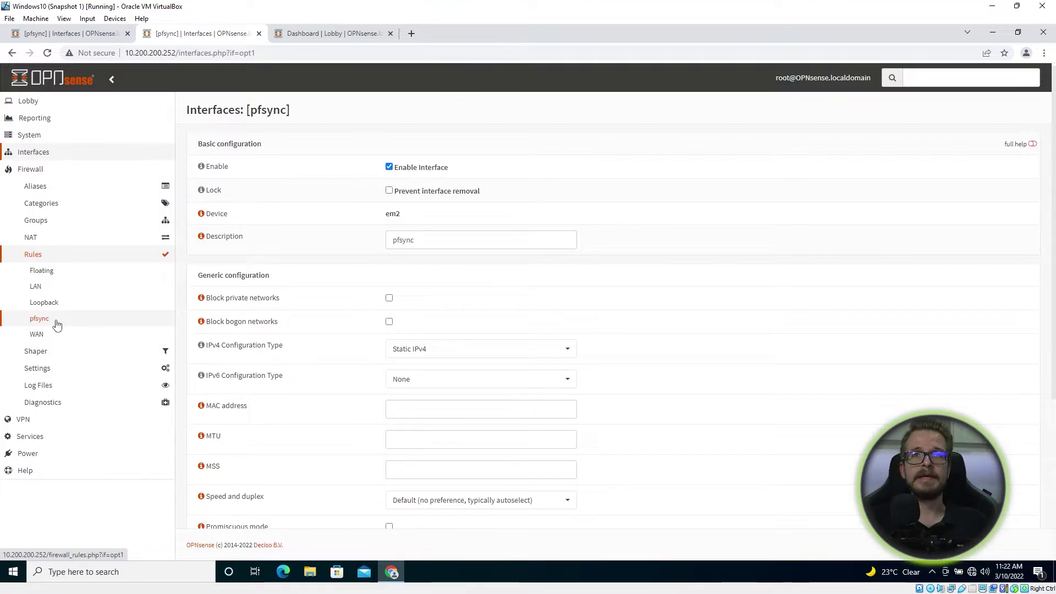
Step: Inspect the 10.200.200.252 pfsync pass rule (IPv4, any protocol, any to any) without saving
{"action": "left_click", "coordinate": [58, 325]}
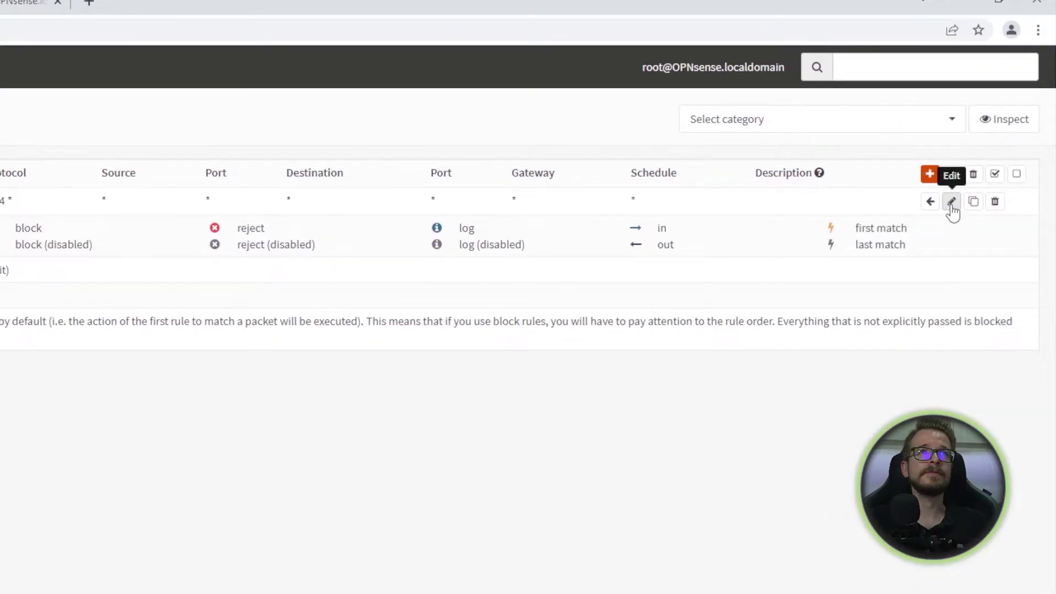
{"action": "left_click", "coordinate": [951, 202]}
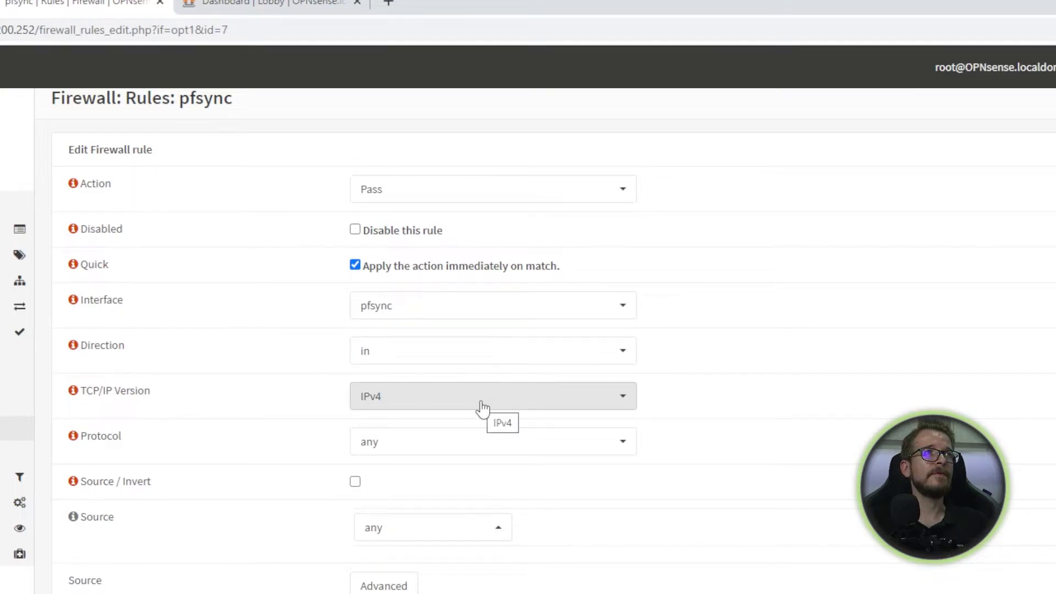
{"action": "scroll", "coordinate": [482, 407], "scroll_direction": "down", "scroll_amount": 2}
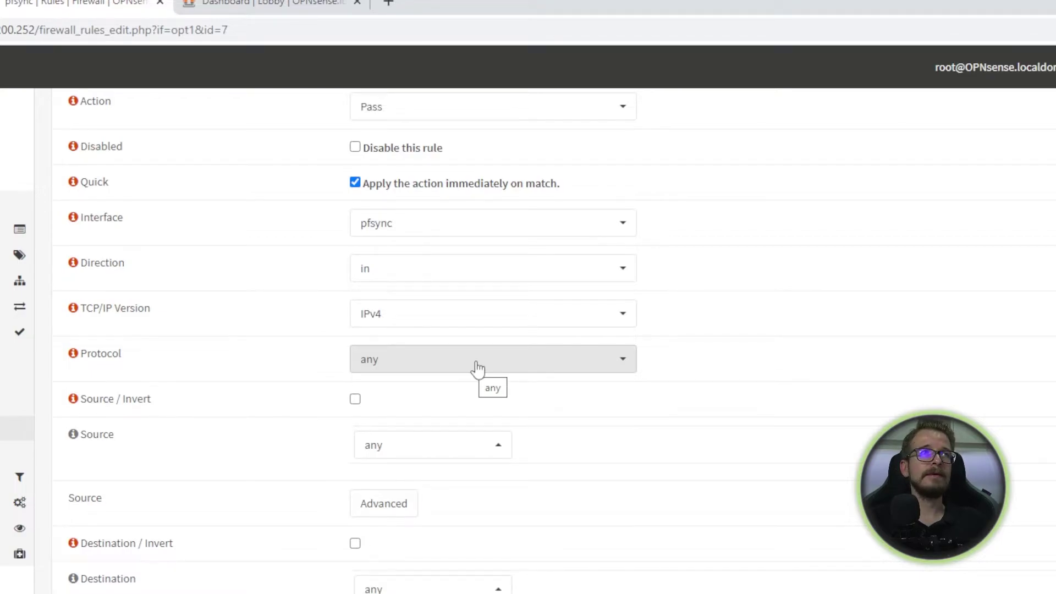
{"action": "scroll", "coordinate": [477, 368], "scroll_direction": "down", "scroll_amount": 3}
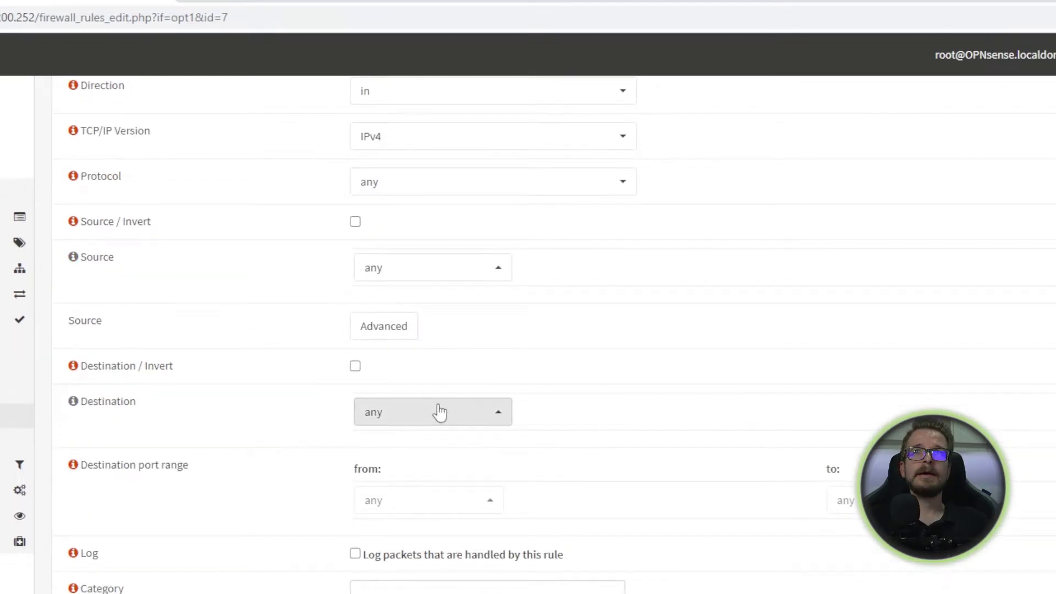
{"action": "scroll", "coordinate": [482, 426], "scroll_direction": "down", "scroll_amount": 4}
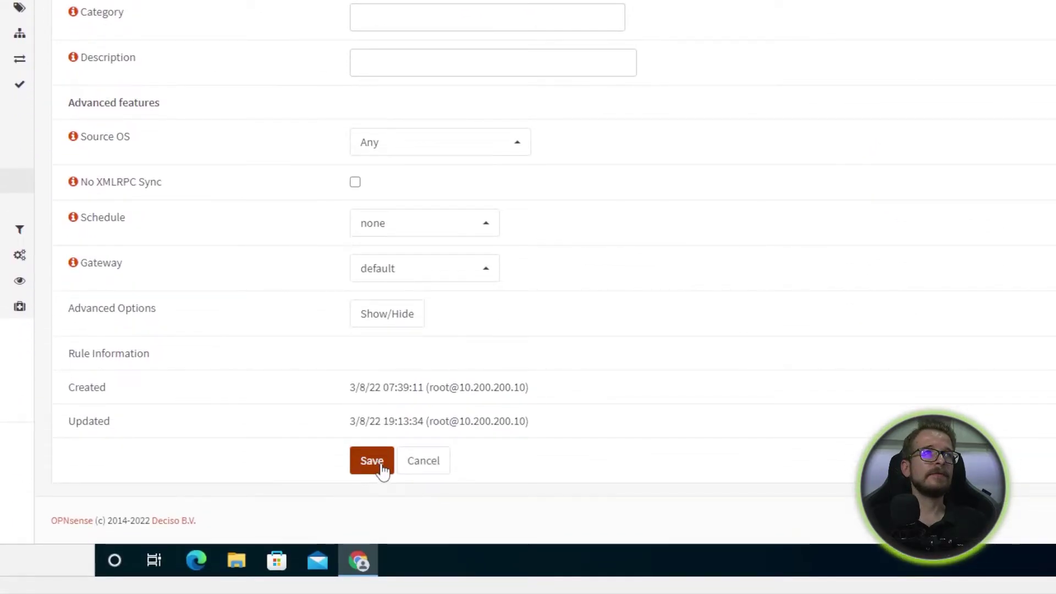
{"action": "left_click", "coordinate": [428, 473]}
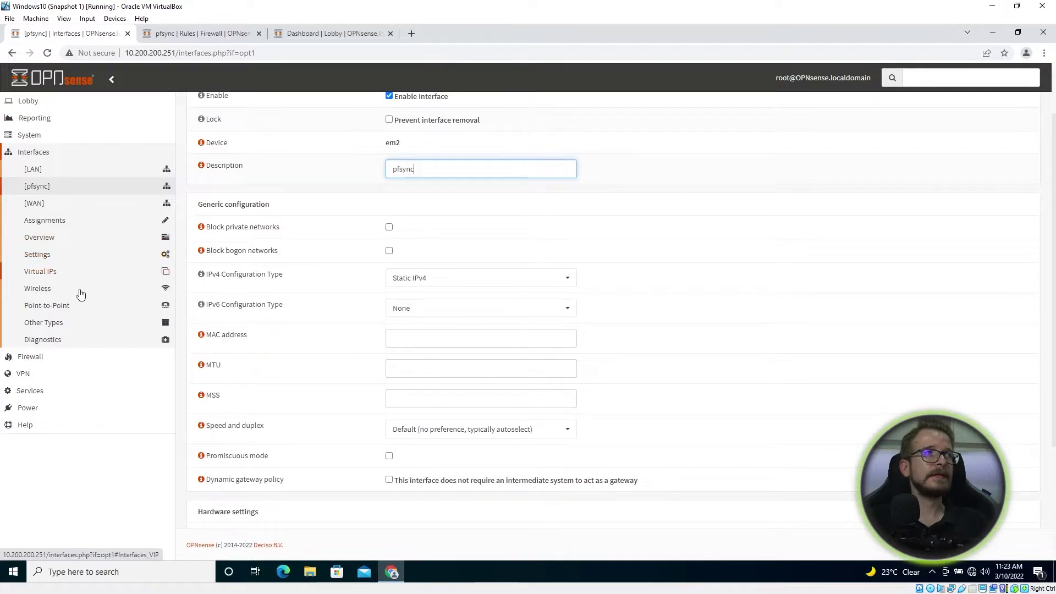
Step: Show 10.200.200.251's pfsync rules, a single IPv4 pass rule from any to any
{"action": "left_click", "coordinate": [43, 361]}
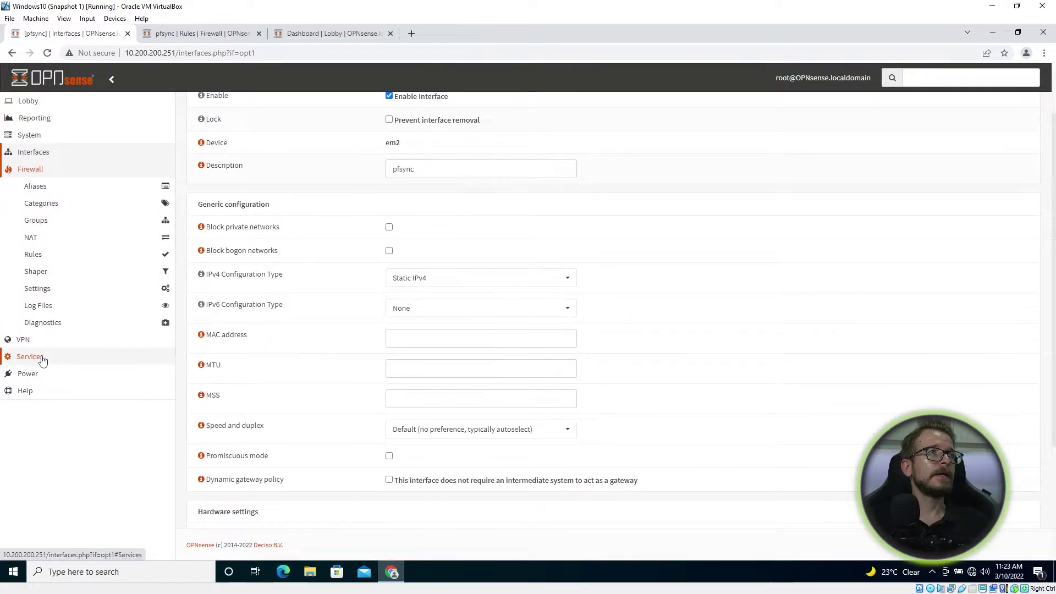
{"action": "left_click", "coordinate": [56, 255]}
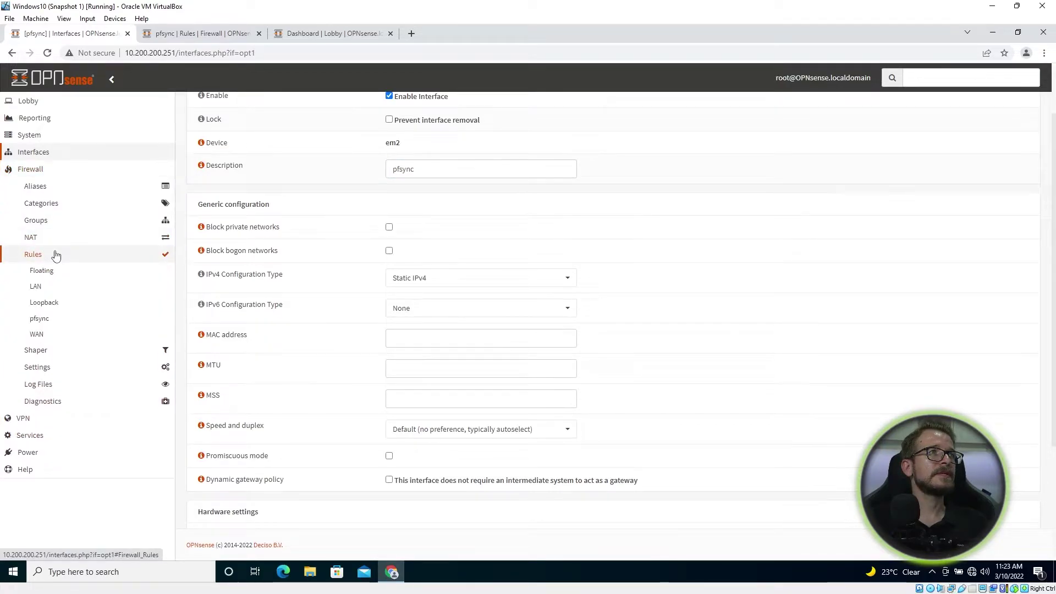
{"action": "left_click", "coordinate": [47, 320]}
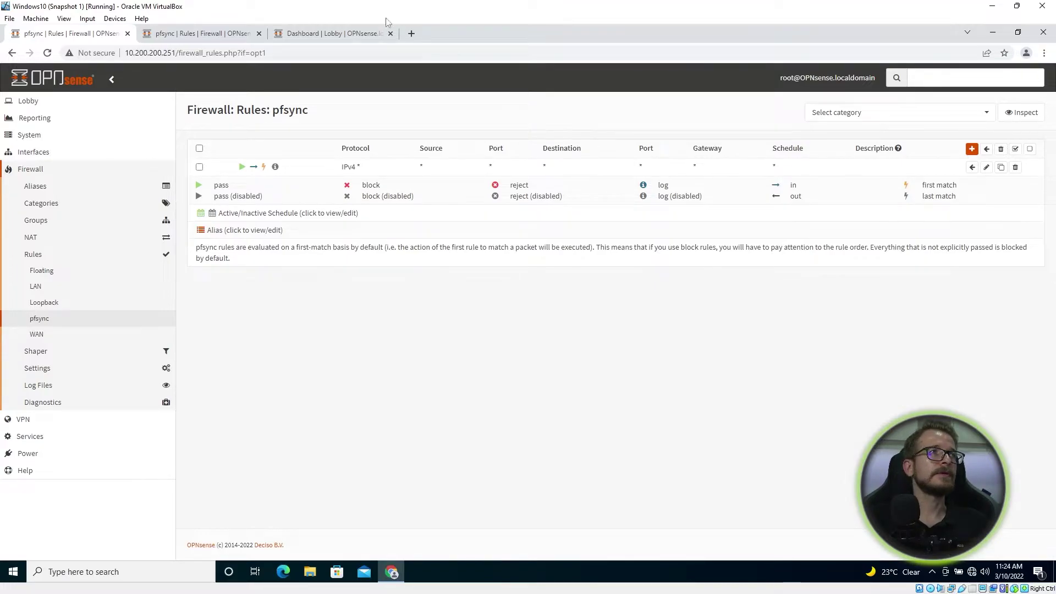
{"action": "left_click", "coordinate": [43, 155]}
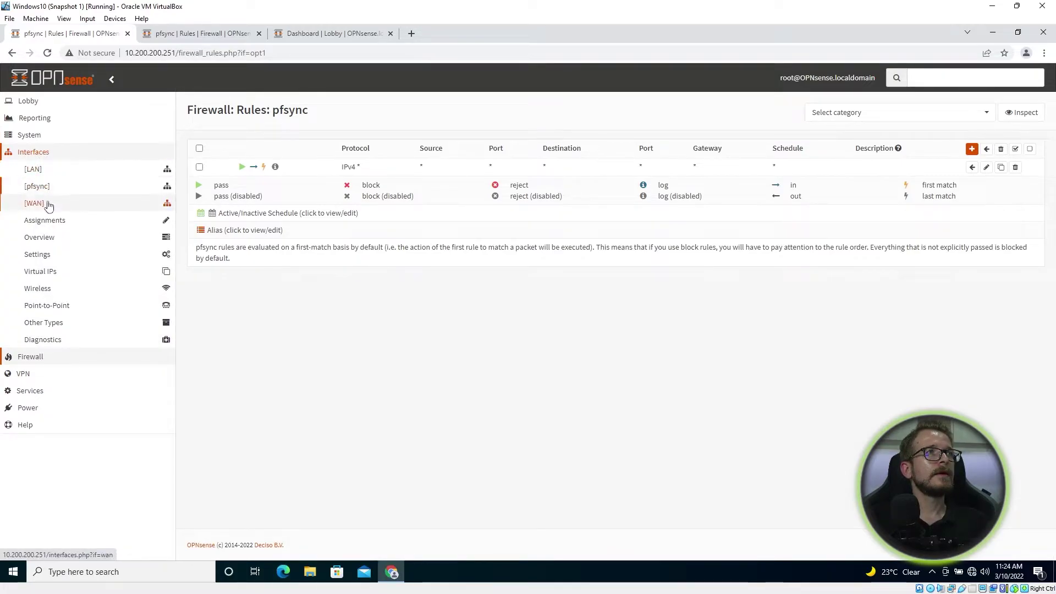
{"action": "middle_click", "coordinate": [54, 277]}
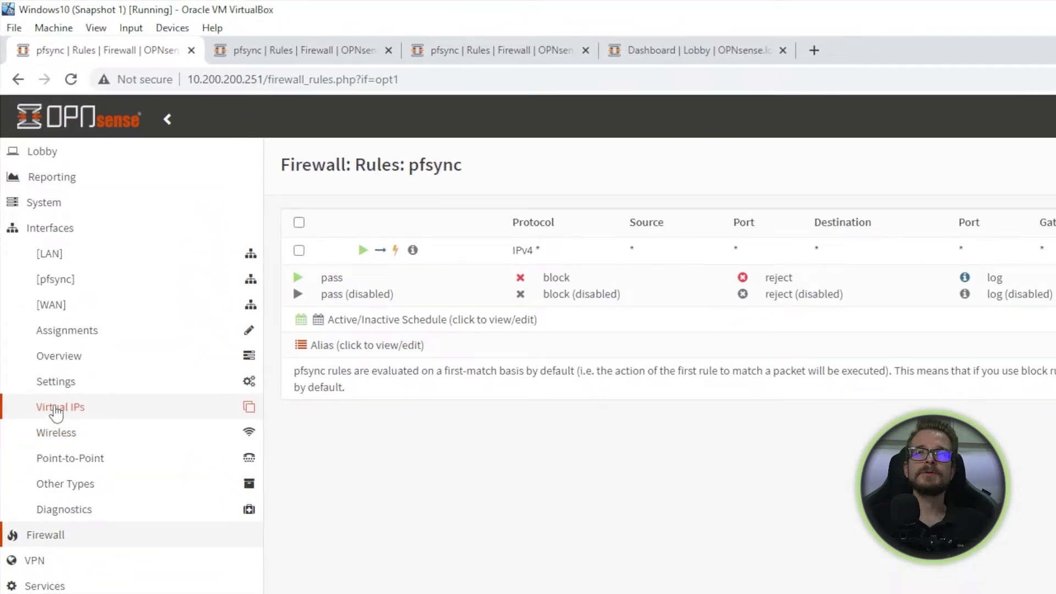
Step: Open the LAN CARP virtual IP 10.200.200.254/24 from Virtual IPs > Settings for editing
{"action": "left_click", "coordinate": [56, 410]}
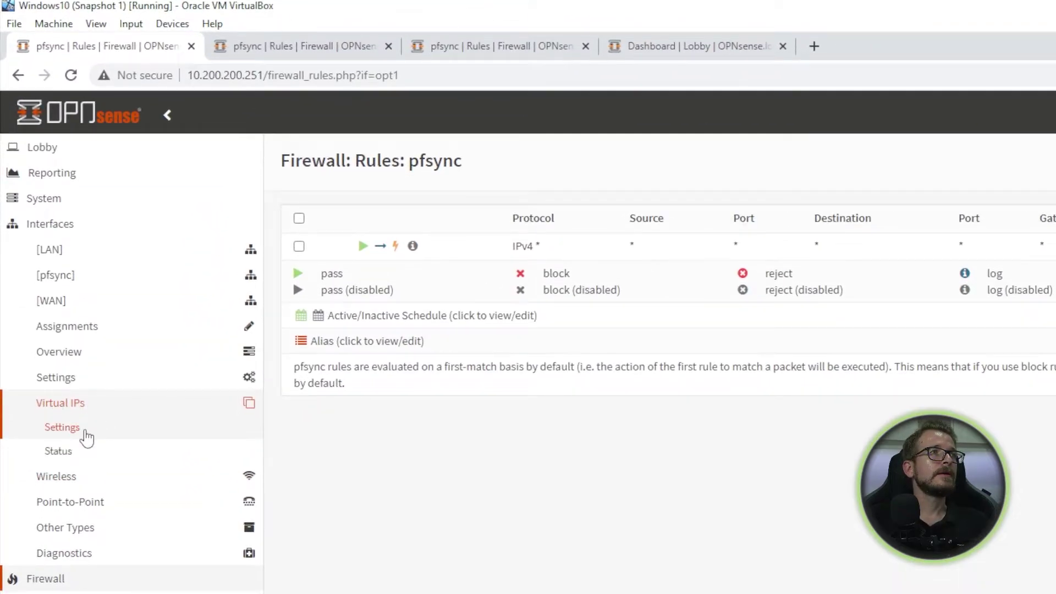
{"action": "left_click", "coordinate": [85, 433]}
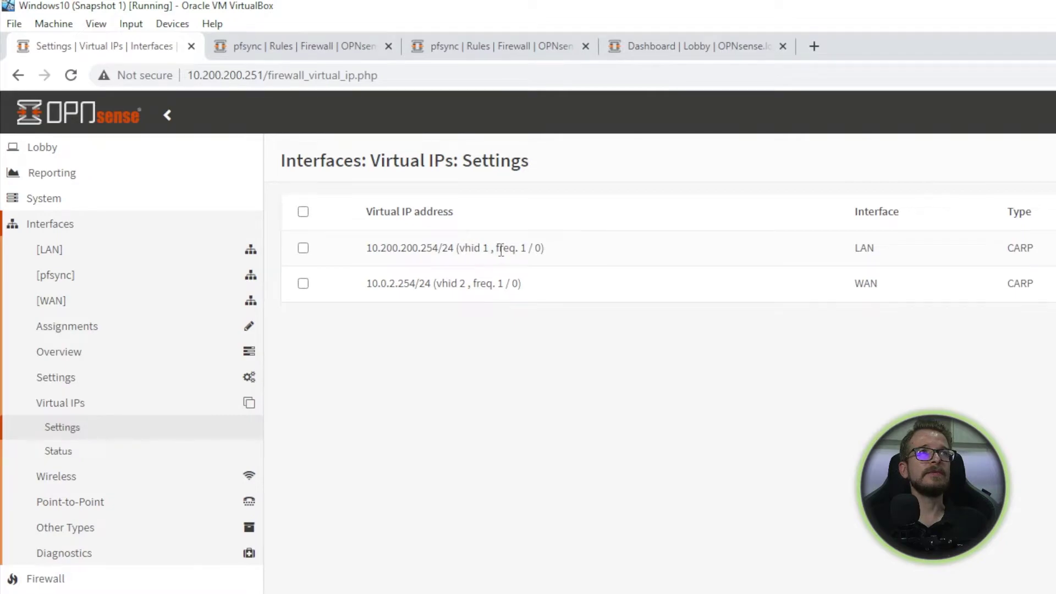
{"action": "left_click", "coordinate": [894, 248]}
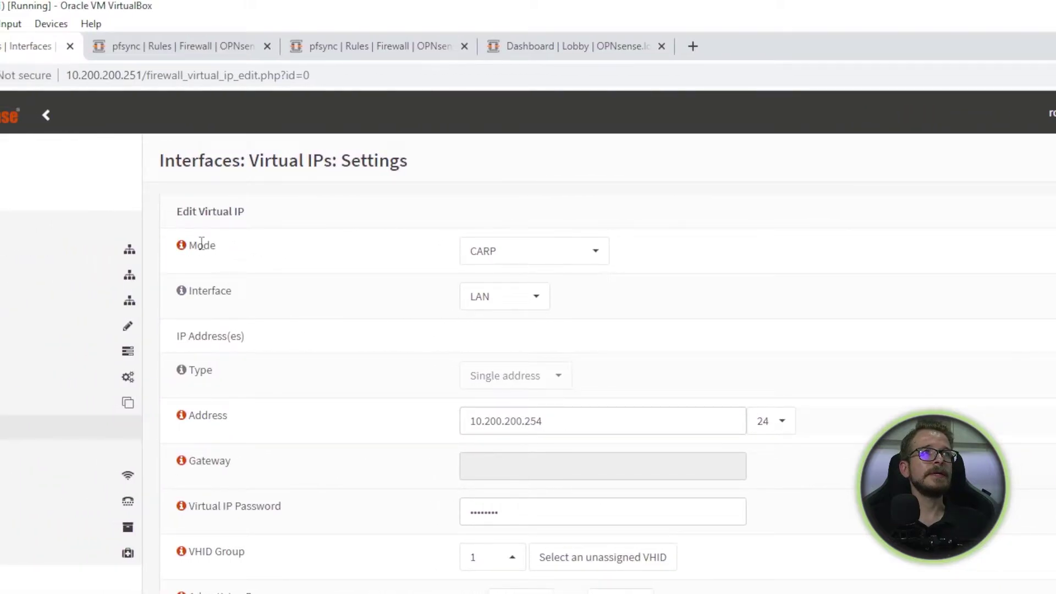
Step: Keep Mode CARP, review VHID 1, base 1, skew 0, and cancel the form
{"action": "left_click", "coordinate": [596, 257]}
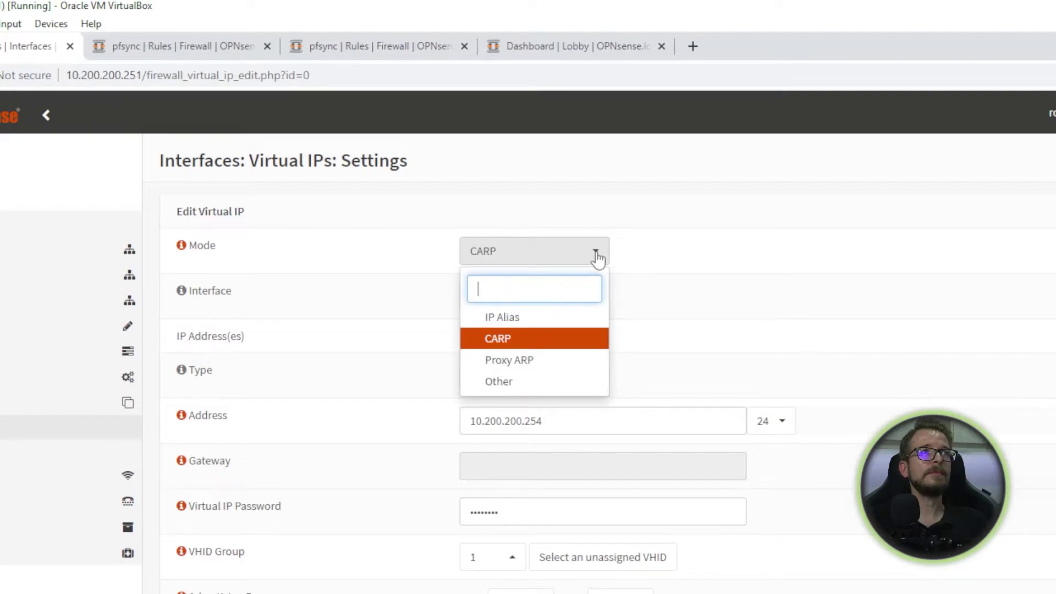
{"action": "left_click", "coordinate": [598, 259]}
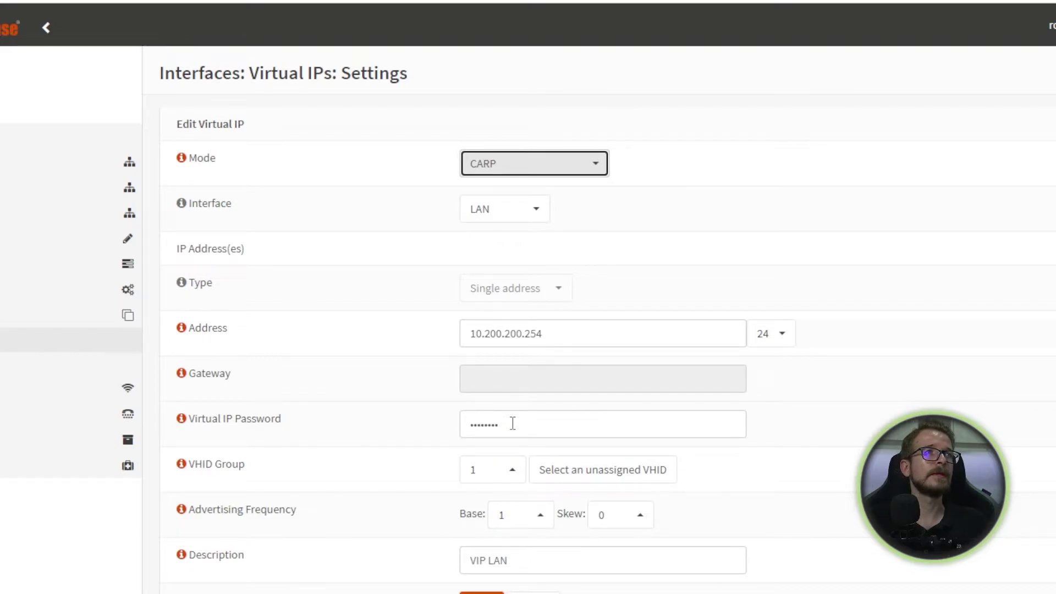
{"action": "scroll", "coordinate": [440, 435], "scroll_direction": "down", "scroll_amount": 1}
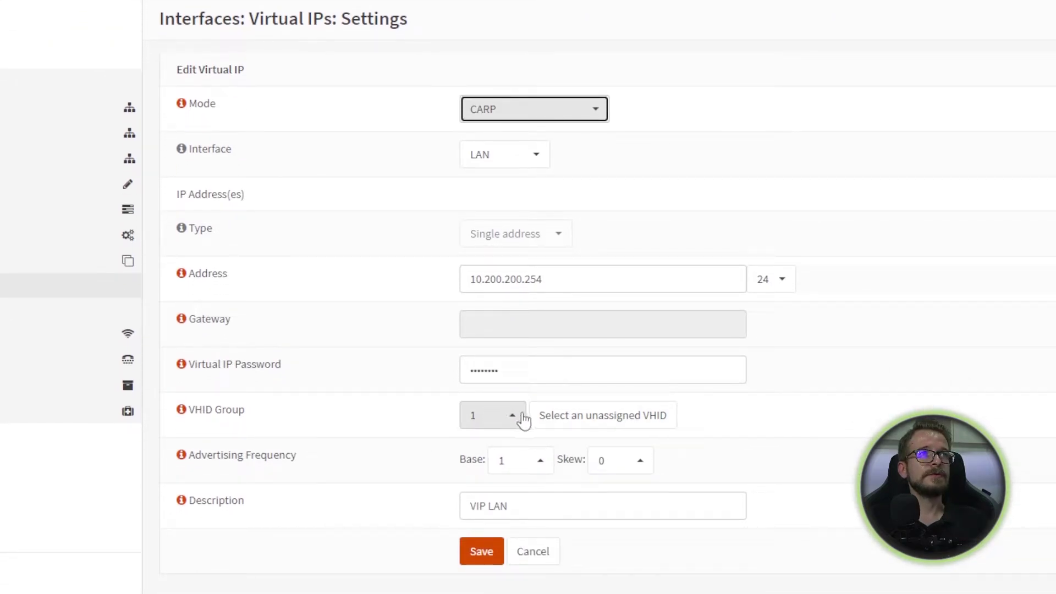
{"action": "scroll", "coordinate": [248, 426], "scroll_direction": "down", "scroll_amount": 1}
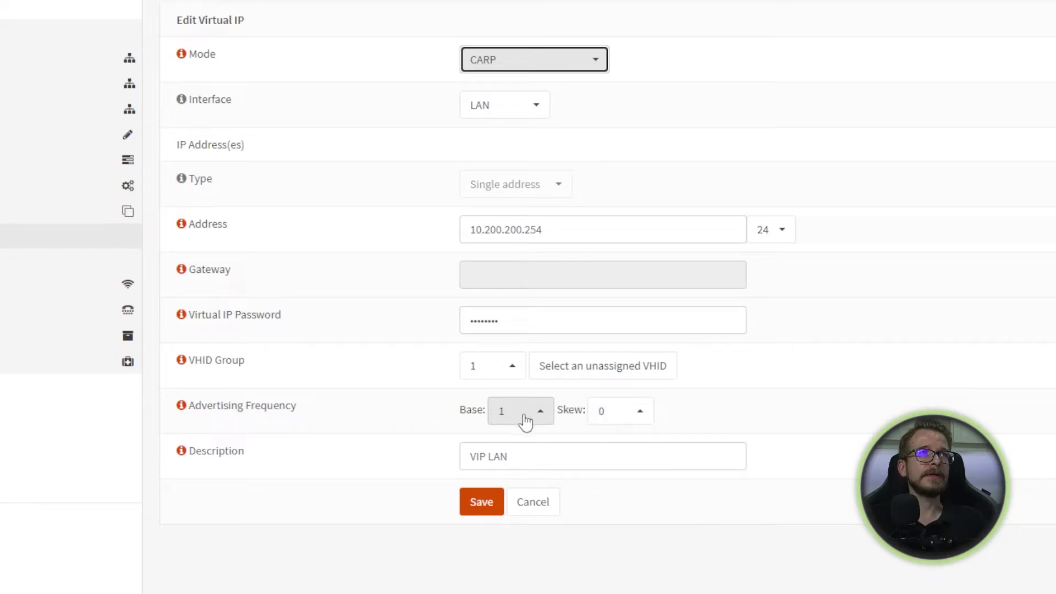
{"action": "scroll", "coordinate": [525, 429], "scroll_direction": "down", "scroll_amount": 1}
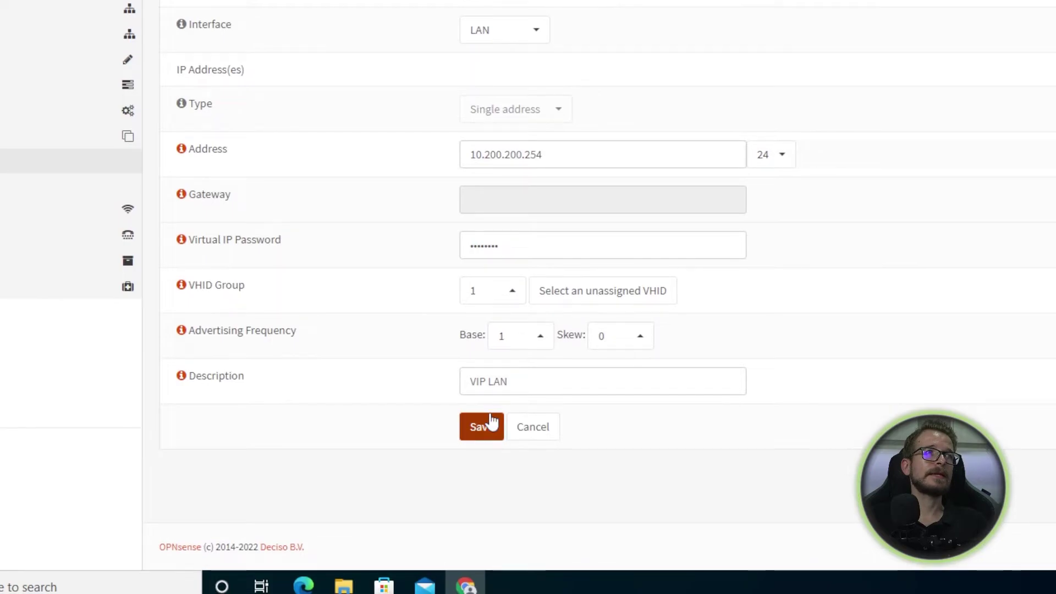
{"action": "left_click", "coordinate": [554, 435]}
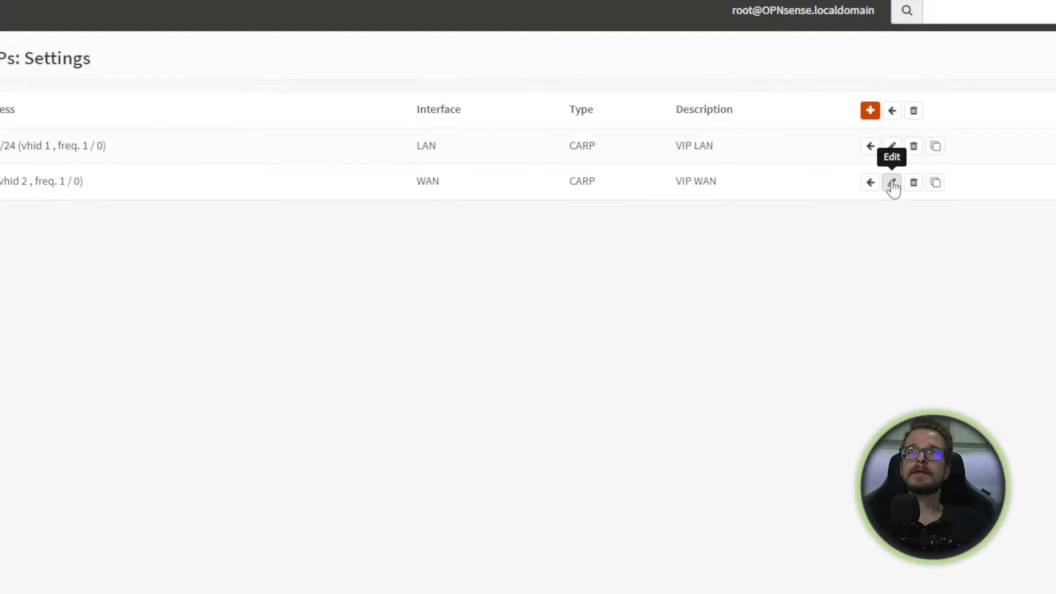
Step: Save the WAN CARP virtual IP 10.0.2.254/24, VHID 2, 'VIP WAN' unchanged
{"action": "left_click", "coordinate": [970, 180]}
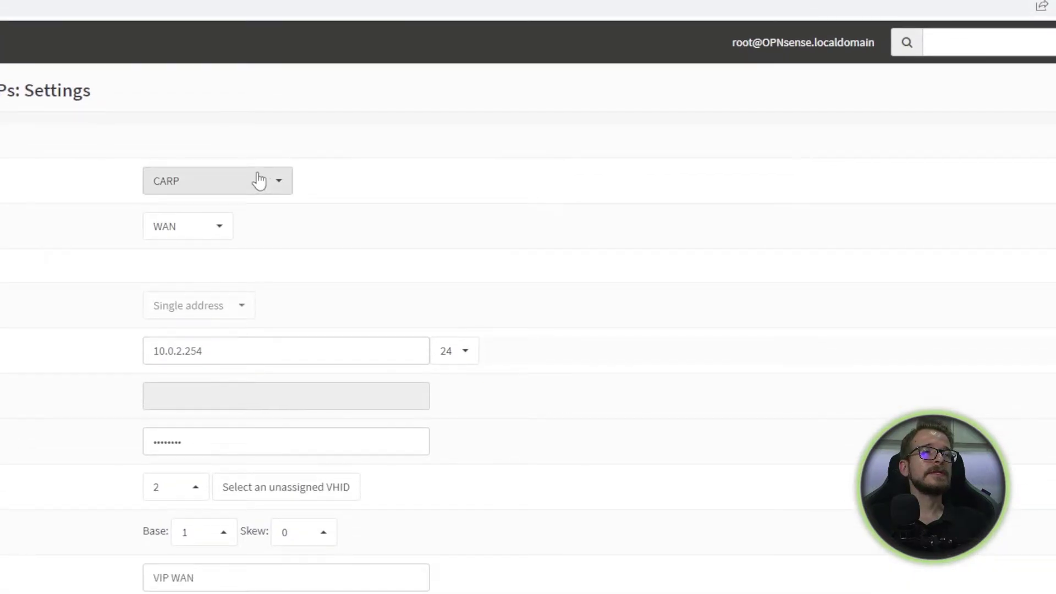
{"action": "left_click", "coordinate": [270, 184]}
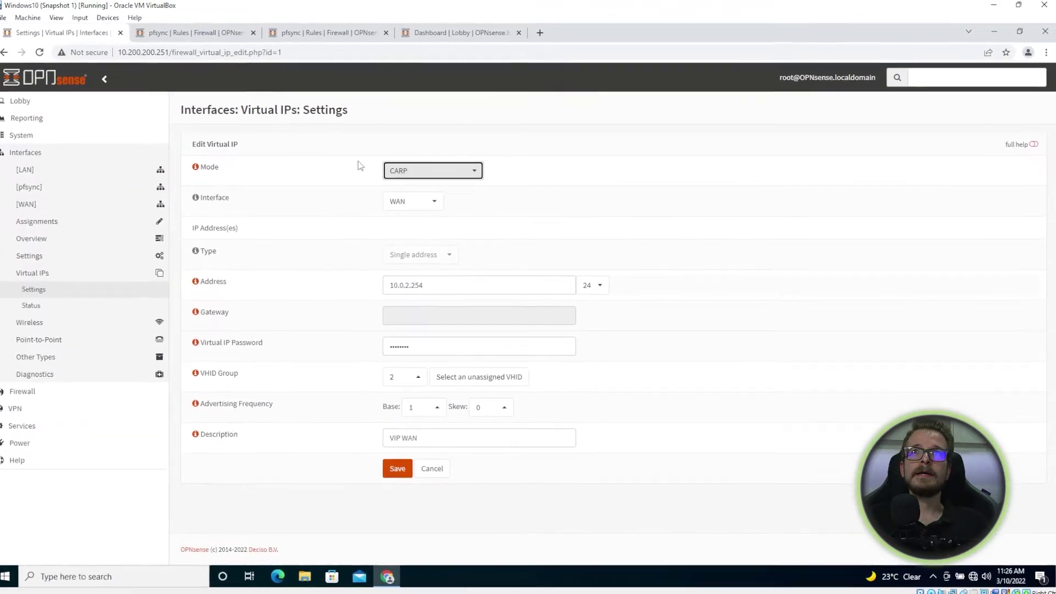
{"action": "left_click", "coordinate": [290, 172]}
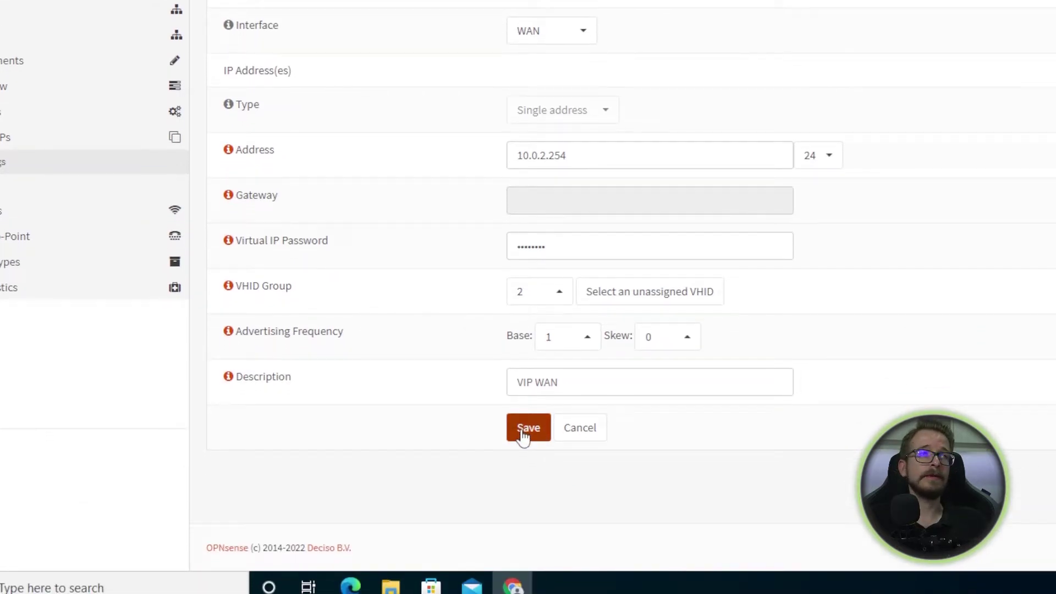
{"action": "left_click", "coordinate": [523, 435]}
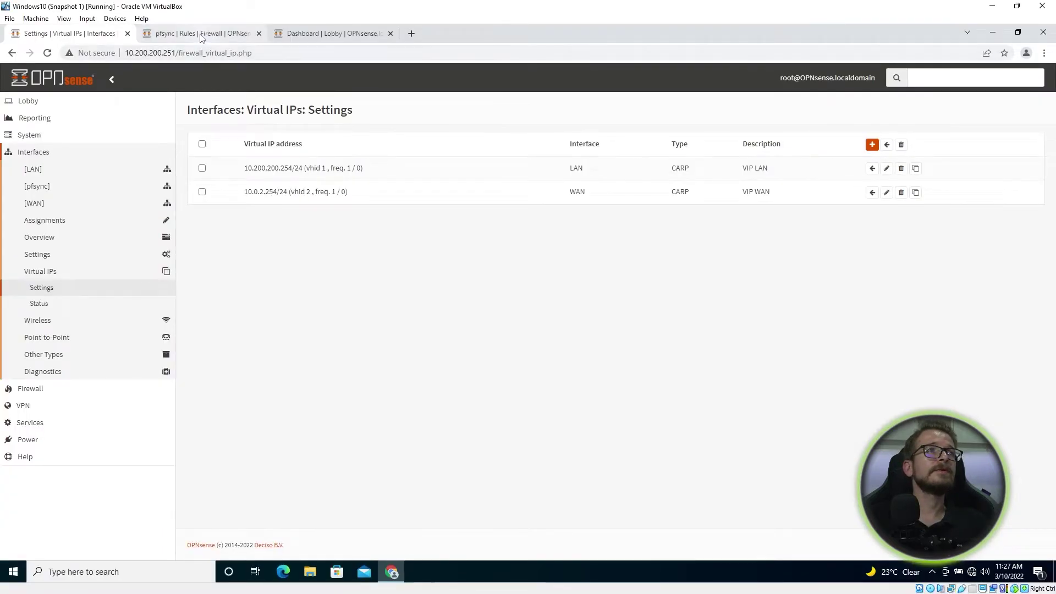
Step: Open the 10.200.200.252 backup's Virtual IPs list and highlight the LAN and WAN skew values of 100
{"action": "left_click", "coordinate": [299, 33]}
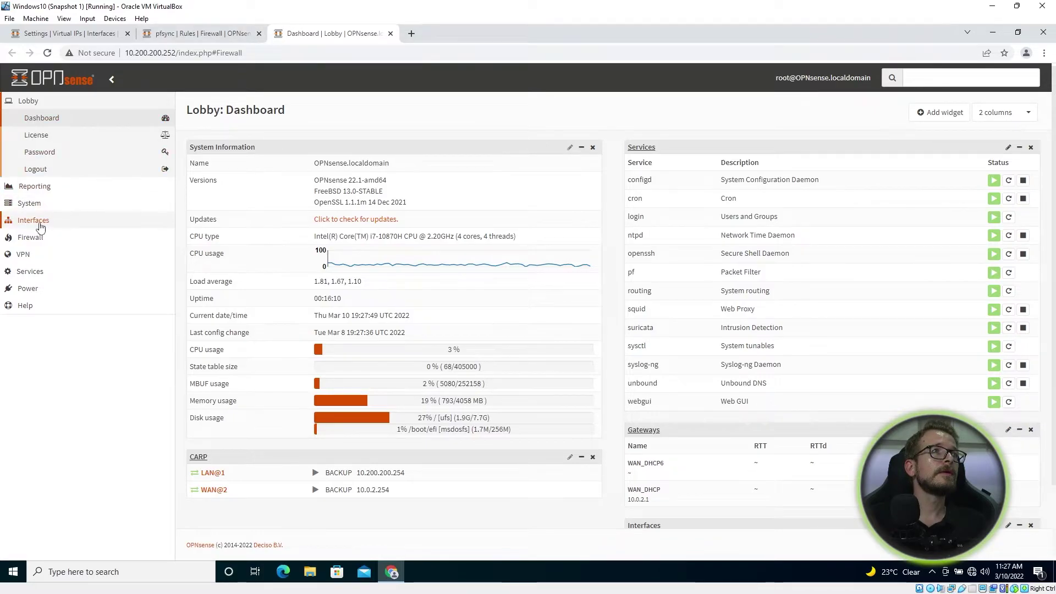
{"action": "left_click", "coordinate": [83, 220]}
{"action": "left_click", "coordinate": [72, 280]}
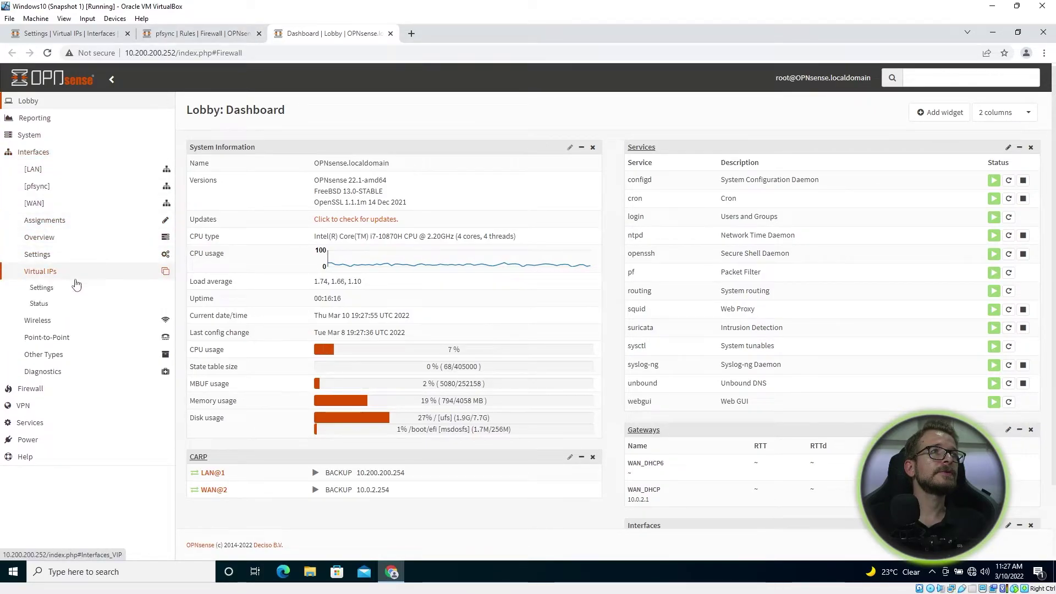
{"action": "left_click", "coordinate": [61, 295]}
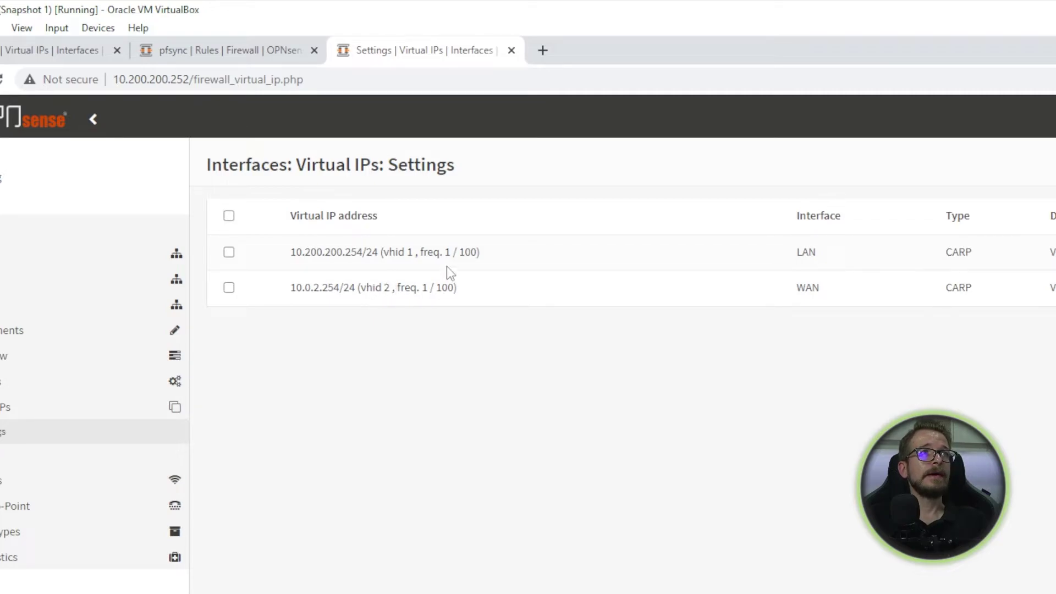
{"action": "left_click_drag", "start_coordinate": [458, 252], "coordinate": [479, 252]}
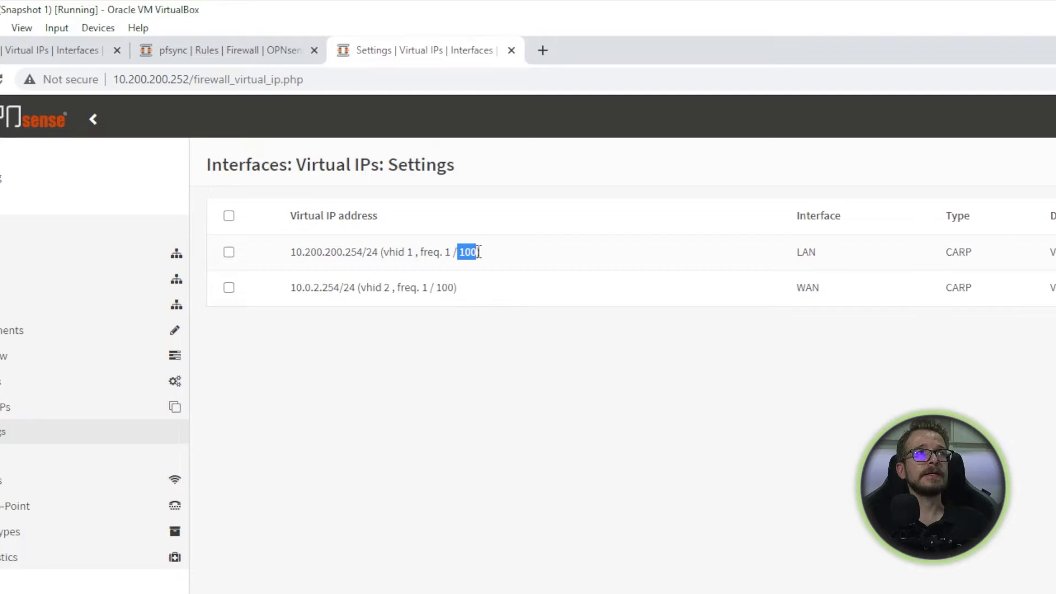
{"action": "left_click_drag", "start_coordinate": [435, 287], "coordinate": [455, 287]}
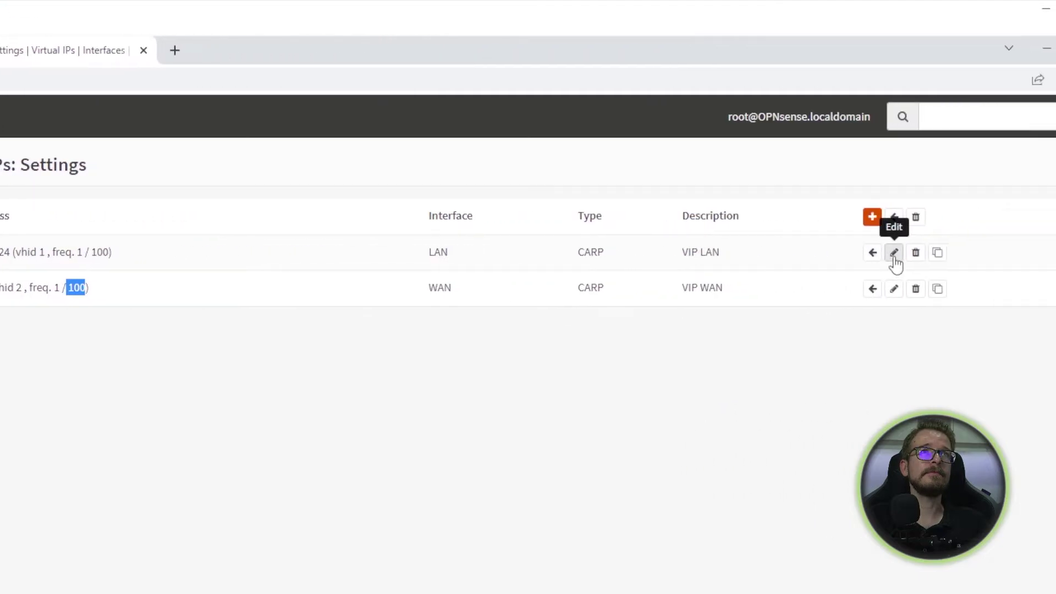
Step: Review the LAN virtual IP's skew of 100, then cancel the edit without changes
{"action": "left_click", "coordinate": [973, 253]}
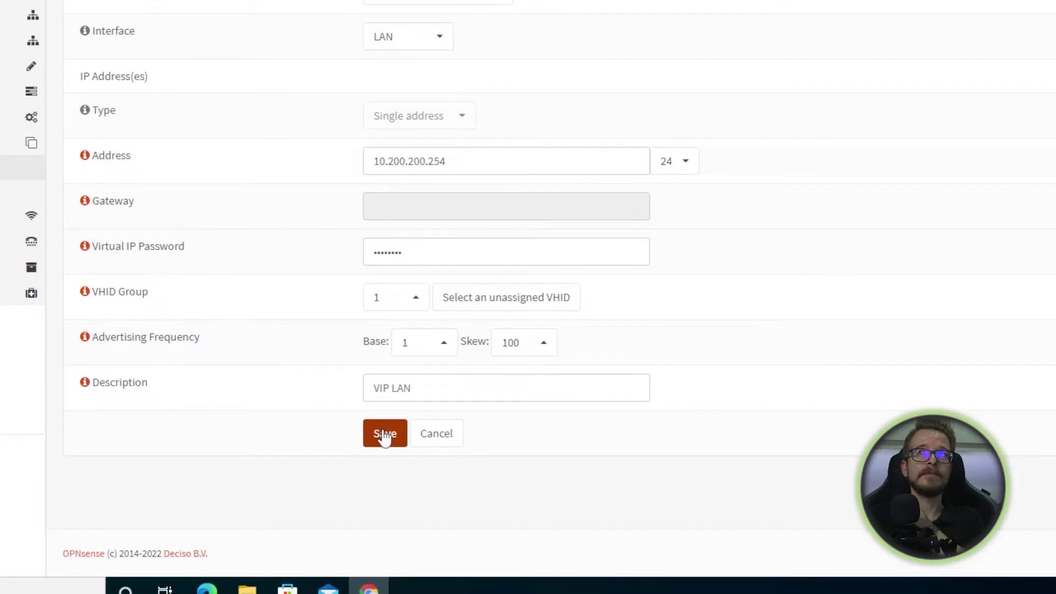
{"action": "left_click", "coordinate": [428, 425]}
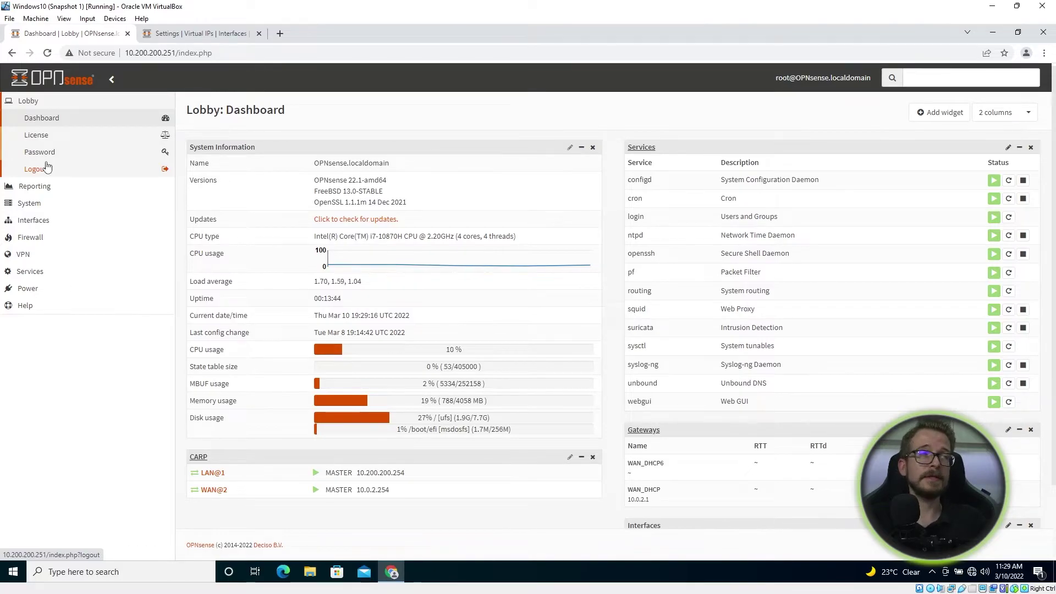
Step: Open the master's High Availability settings and check peer IP 10.0.0.2 and the remote credentials
{"action": "left_click", "coordinate": [36, 206]}
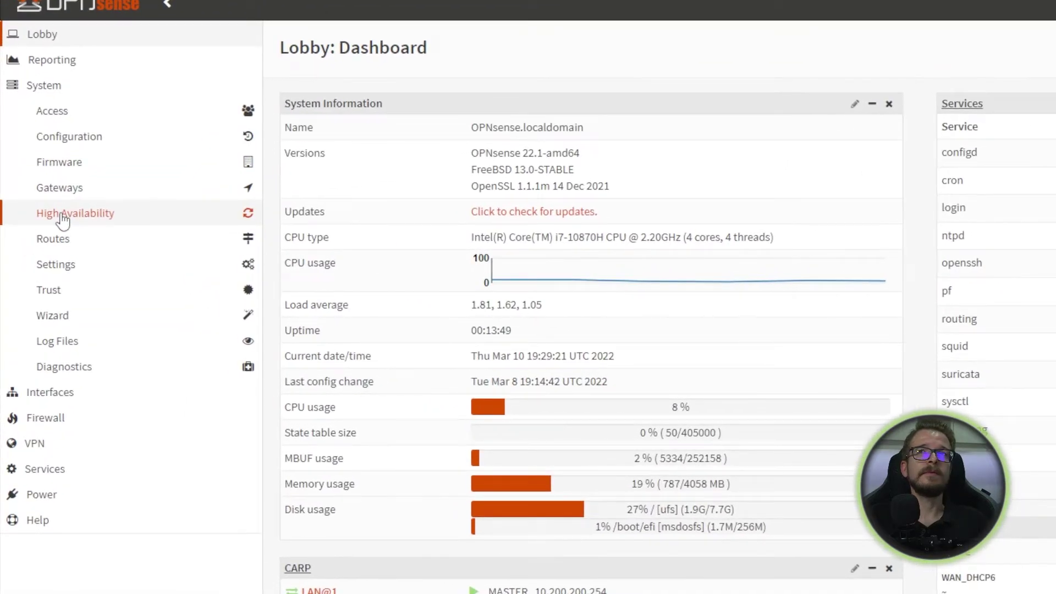
{"action": "left_click", "coordinate": [62, 220]}
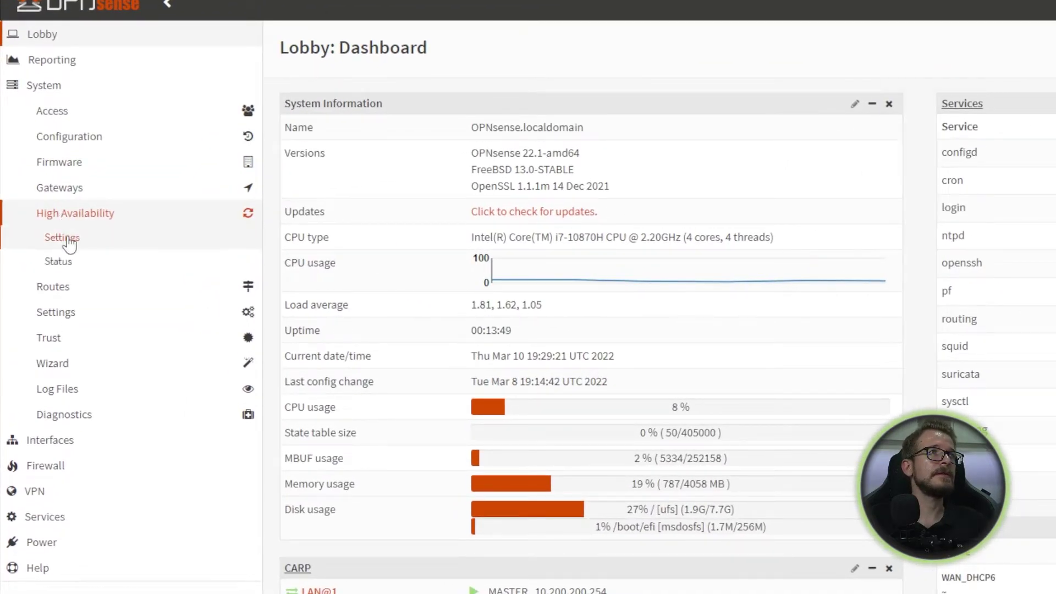
{"action": "left_click", "coordinate": [68, 242]}
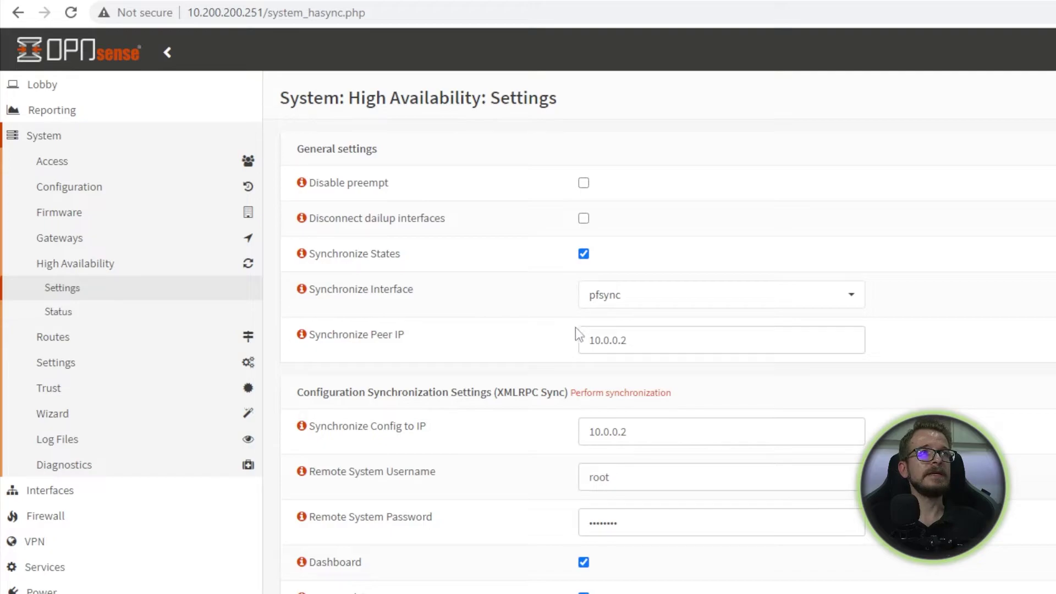
{"action": "left_click", "coordinate": [660, 338]}
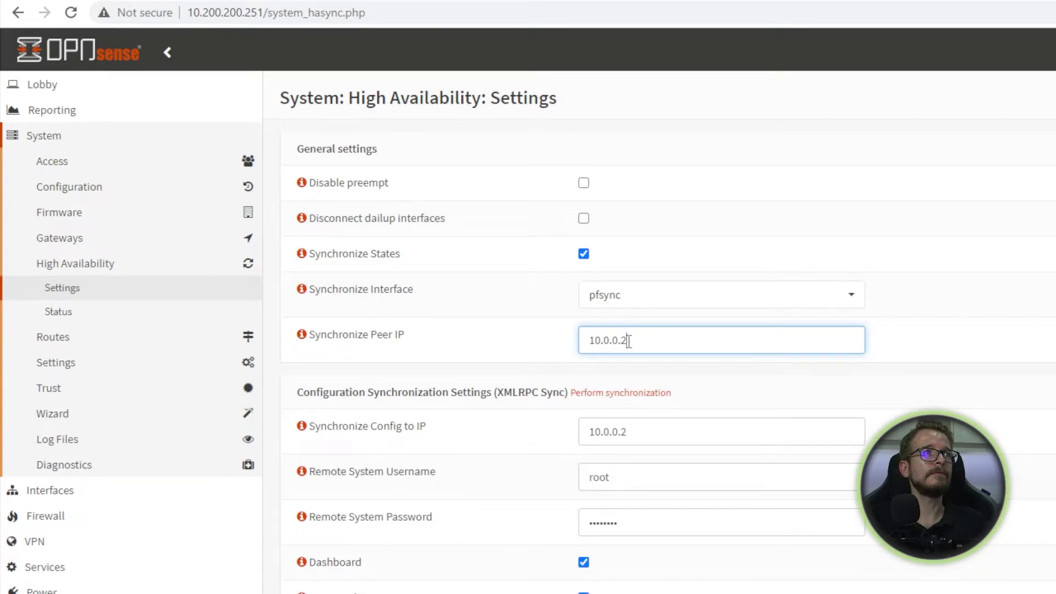
{"action": "scroll", "coordinate": [629, 341], "scroll_direction": "down", "scroll_amount": 1}
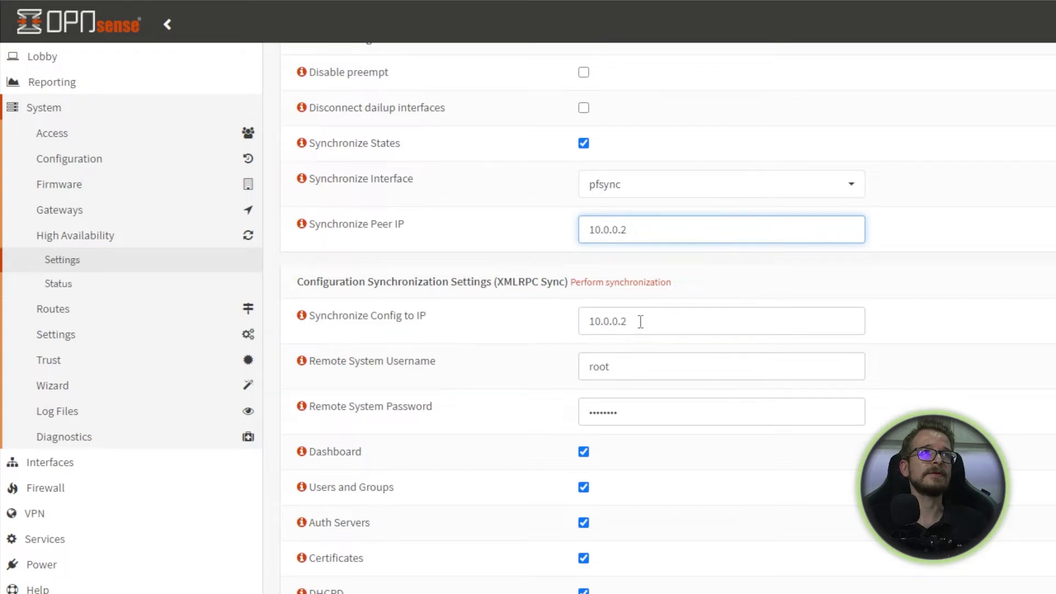
{"action": "left_click", "coordinate": [626, 375]}
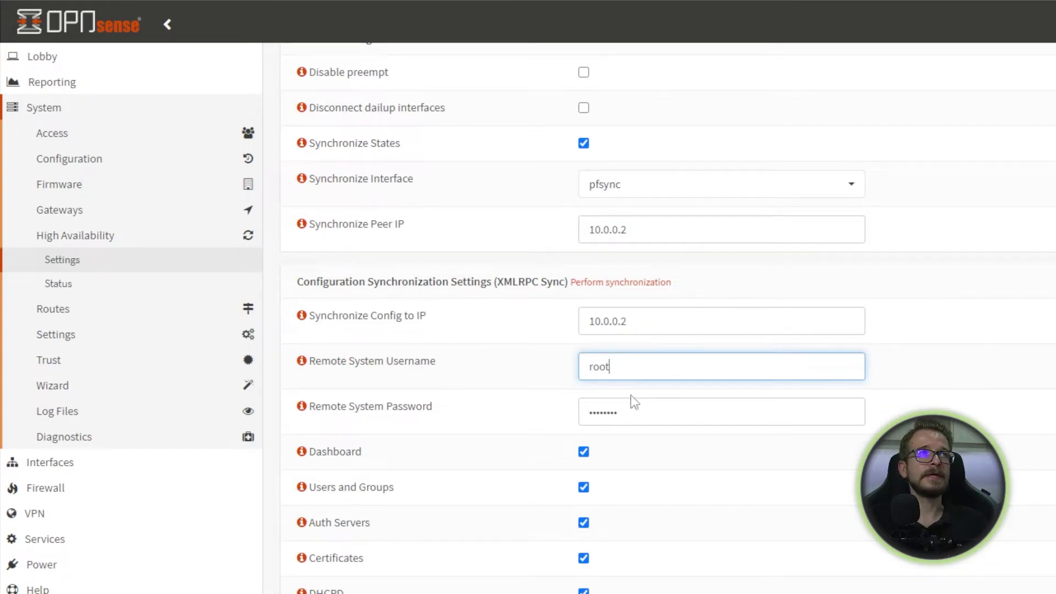
{"action": "left_click", "coordinate": [637, 416]}
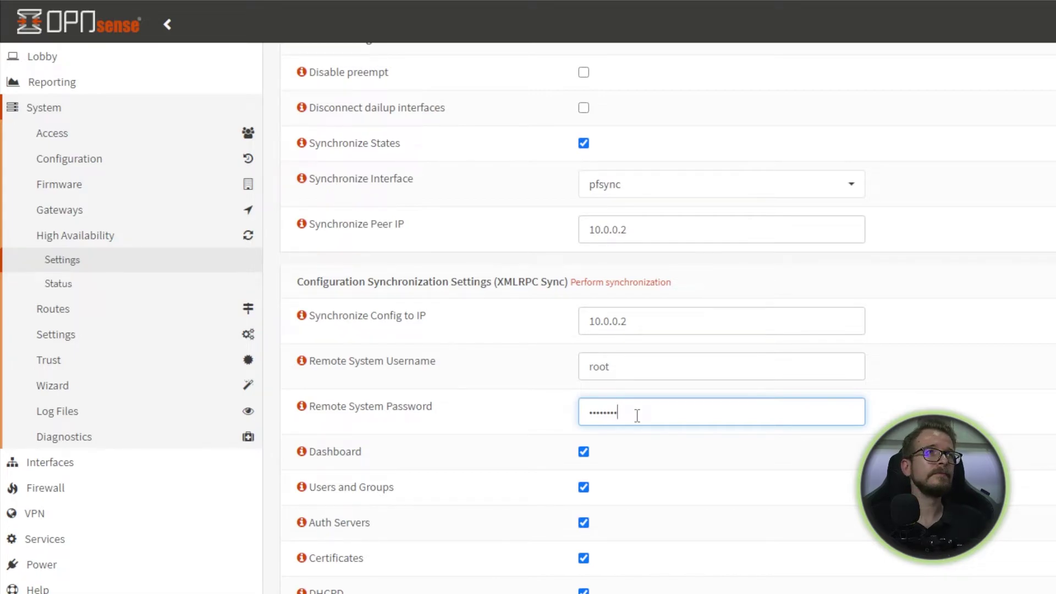
Step: Review the sync checkboxes and save the High Availability settings
{"action": "scroll", "coordinate": [639, 434], "scroll_direction": "down", "scroll_amount": 4}
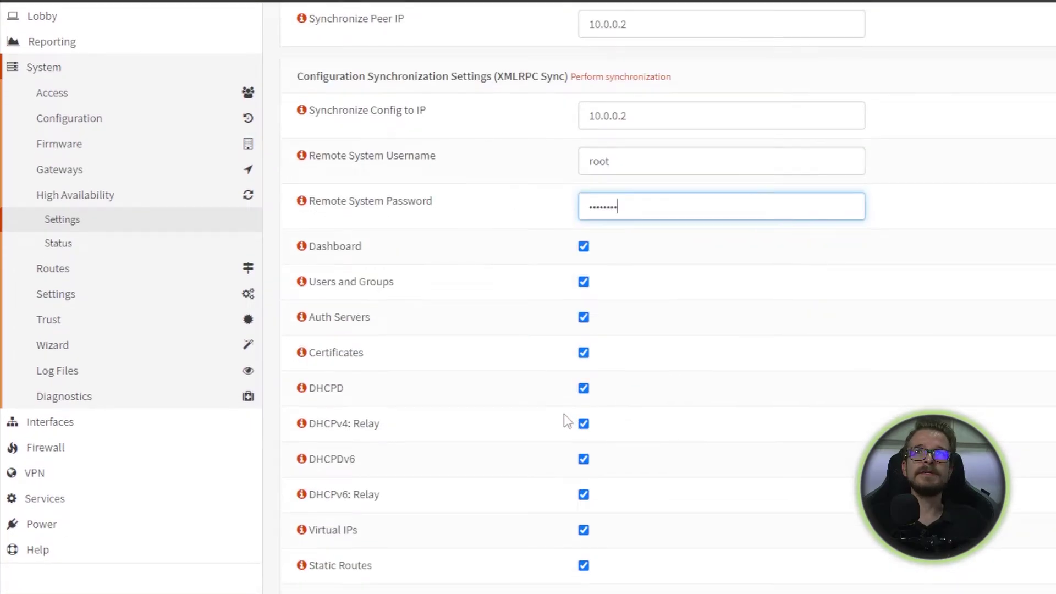
{"action": "scroll", "coordinate": [566, 415], "scroll_direction": "down", "scroll_amount": 3}
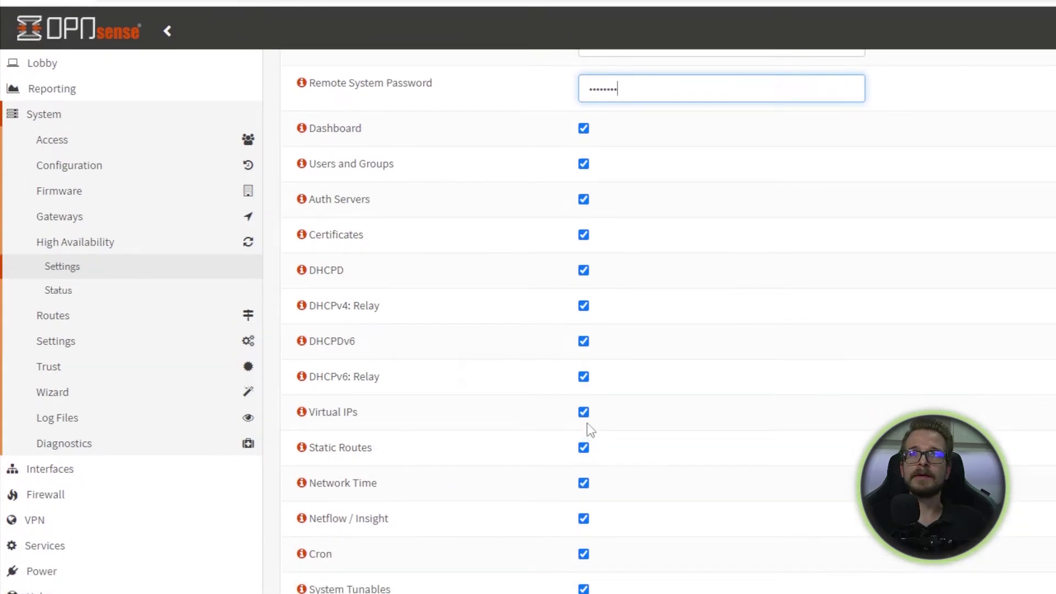
{"action": "scroll", "coordinate": [586, 423], "scroll_direction": "up", "scroll_amount": 2}
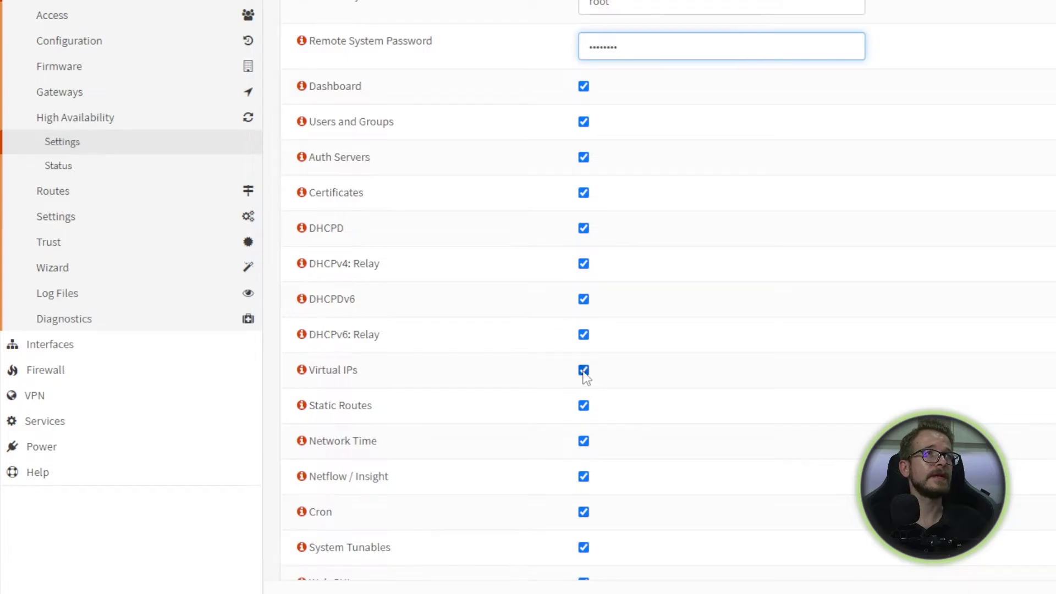
{"action": "scroll", "coordinate": [584, 374], "scroll_direction": "down", "scroll_amount": 3}
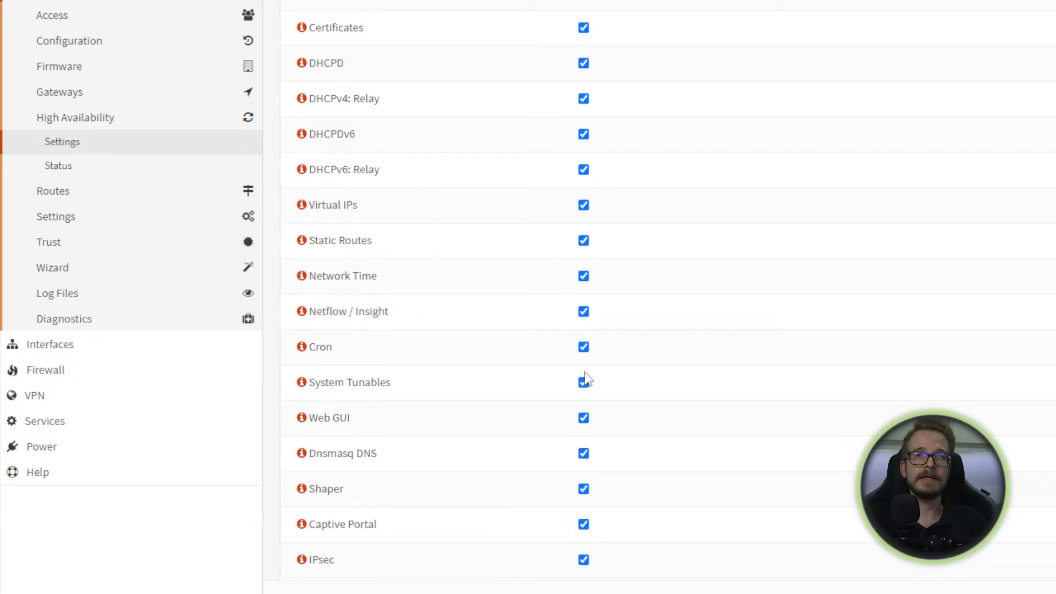
{"action": "scroll", "coordinate": [586, 380], "scroll_direction": "down", "scroll_amount": 6}
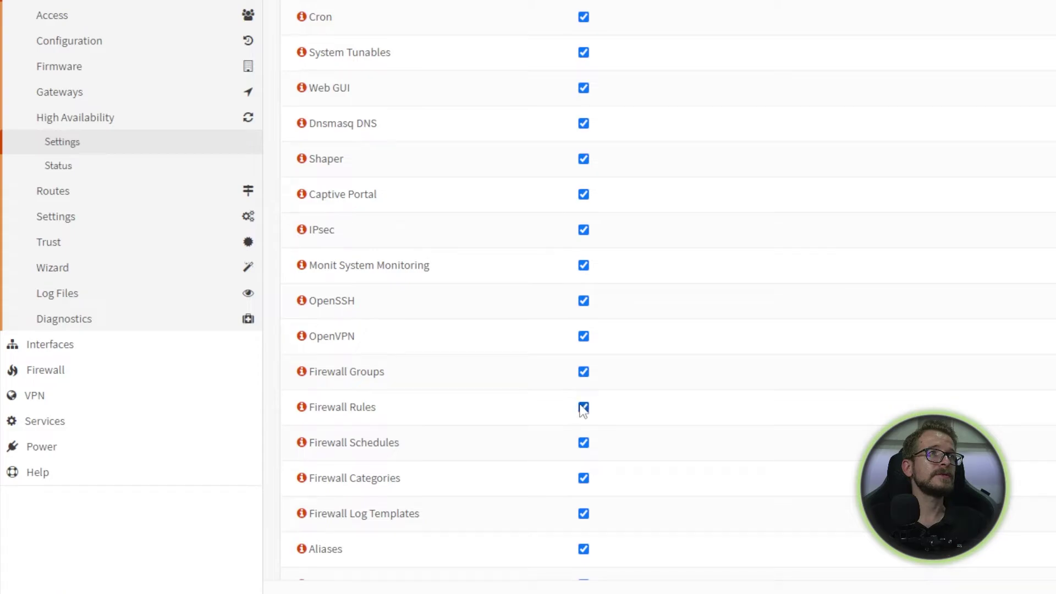
{"action": "scroll", "coordinate": [561, 405], "scroll_direction": "down", "scroll_amount": 2}
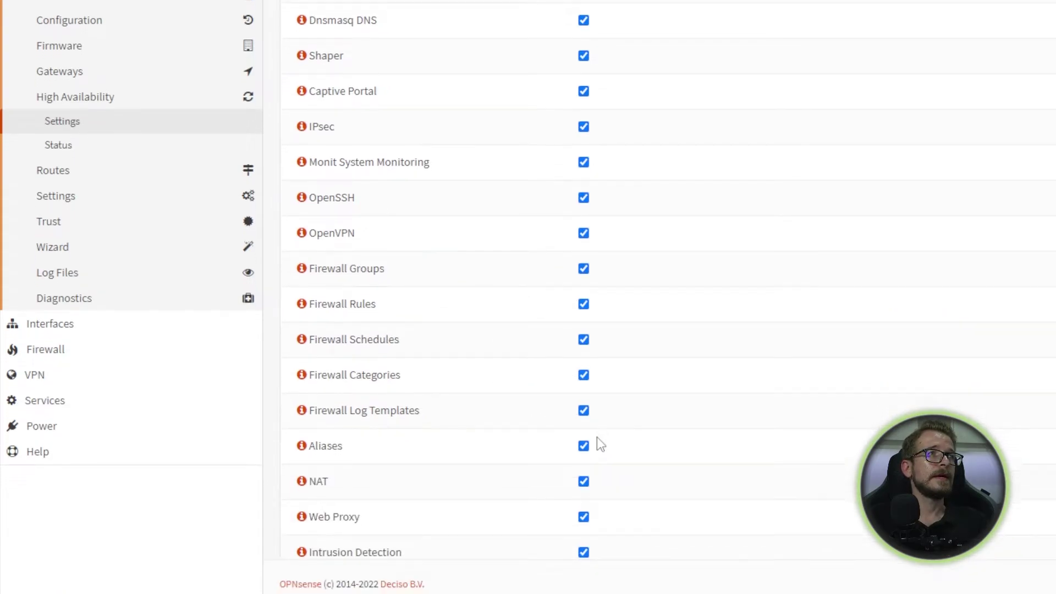
{"action": "scroll", "coordinate": [597, 440], "scroll_direction": "down", "scroll_amount": 2}
{"action": "scroll", "coordinate": [571, 424], "scroll_direction": "down", "scroll_amount": 1}
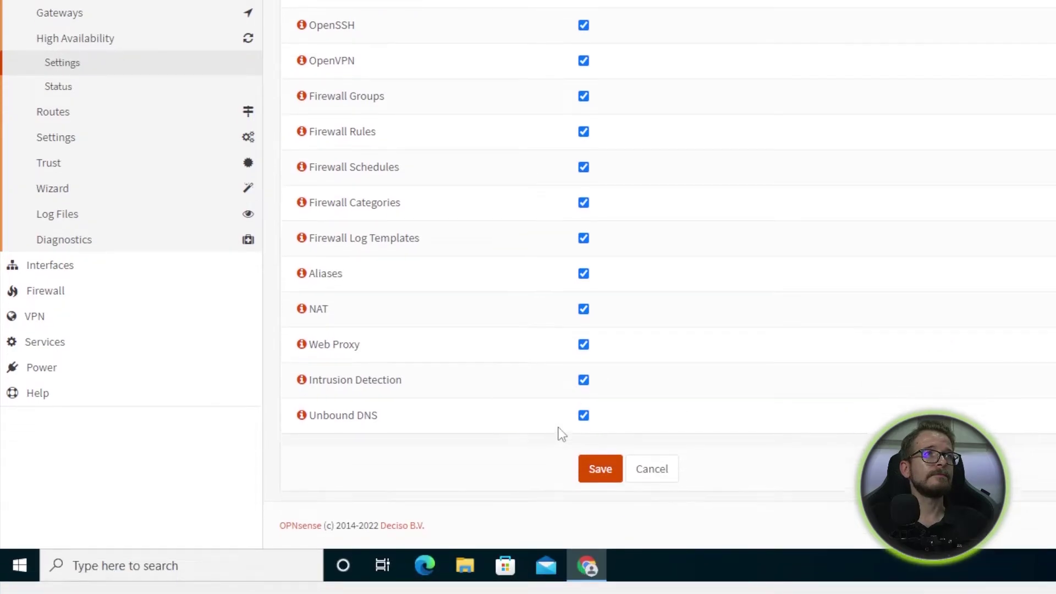
{"action": "left_click", "coordinate": [611, 464]}
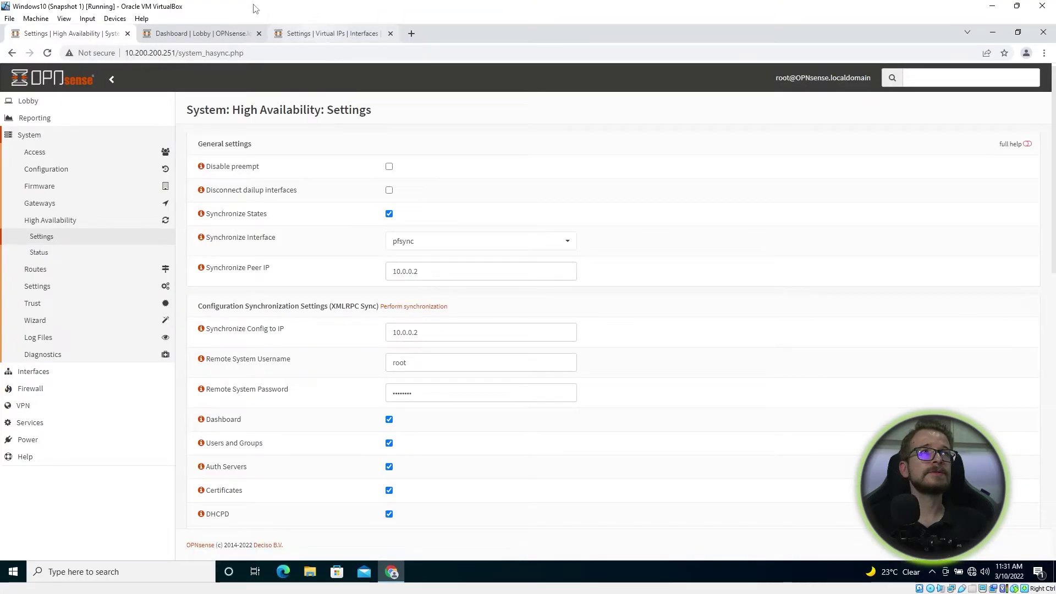
Step: Review the 10.200.200.252 backup's High Availability settings: pfsync state sync to peer 10.0.0.1
{"action": "left_click", "coordinate": [308, 33]}
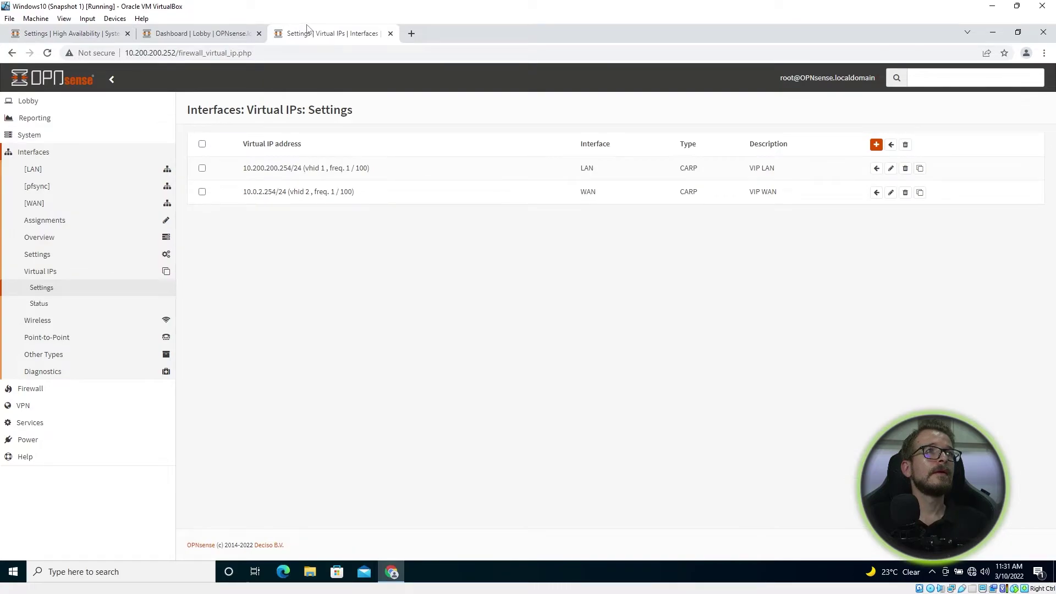
{"action": "left_click", "coordinate": [32, 136]}
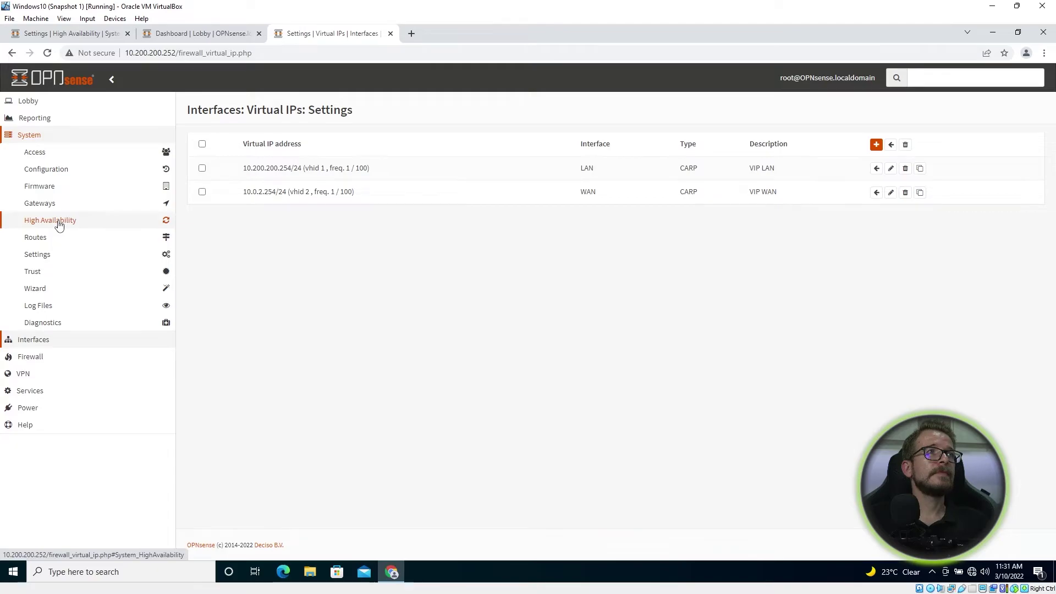
{"action": "left_click", "coordinate": [56, 220]}
{"action": "left_click", "coordinate": [48, 237]}
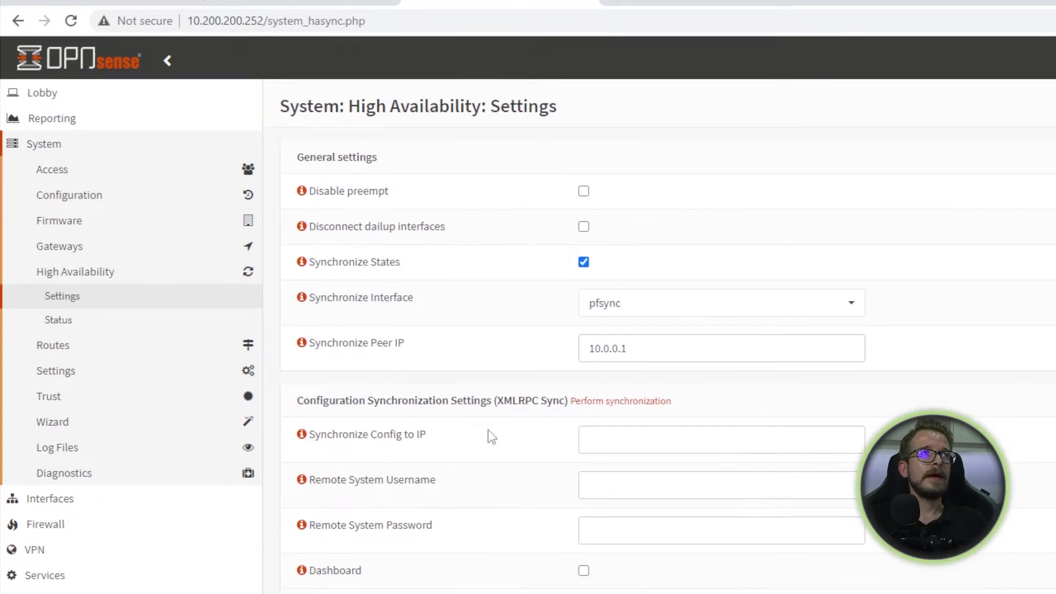
{"action": "scroll", "coordinate": [560, 472], "scroll_direction": "down", "scroll_amount": 2}
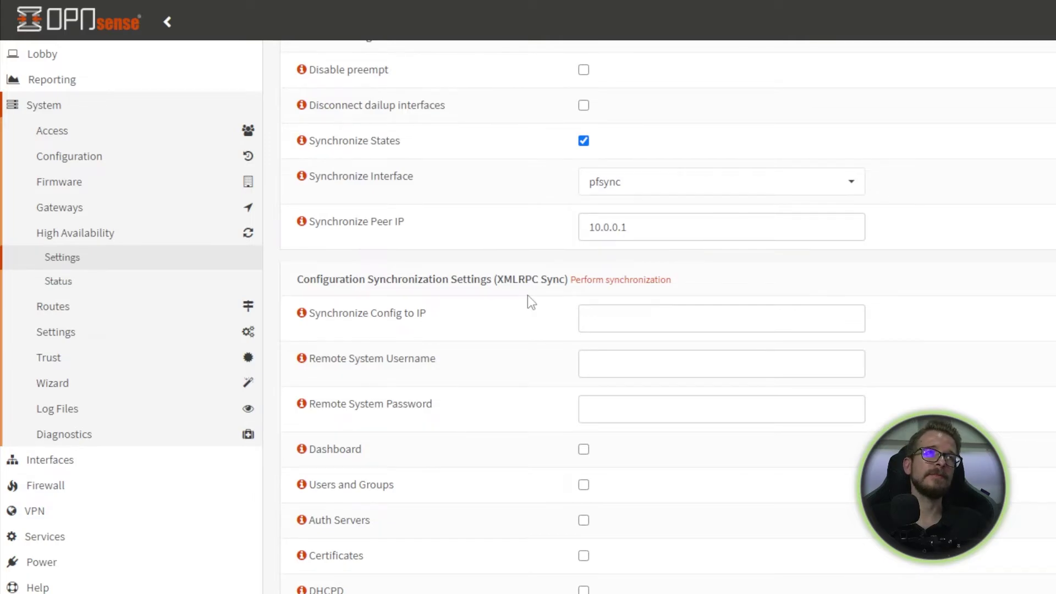
{"action": "scroll", "coordinate": [594, 330], "scroll_direction": "down", "scroll_amount": 7}
{"action": "scroll", "coordinate": [587, 405], "scroll_direction": "up", "scroll_amount": 9}
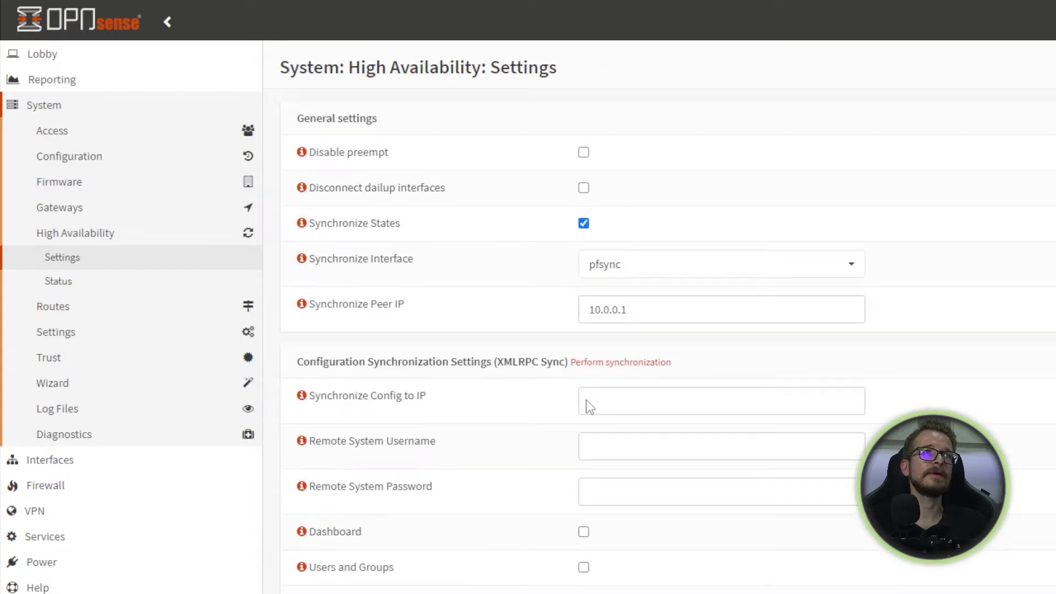
{"action": "scroll", "coordinate": [588, 410], "scroll_direction": "down", "scroll_amount": 20}
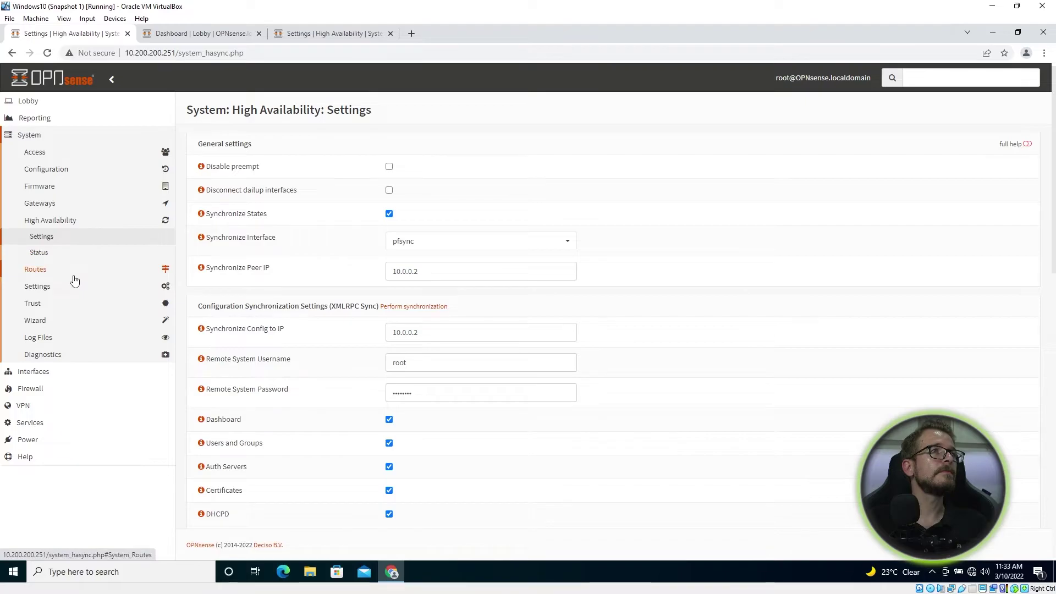
Step: Open Firewall > NAT > Outbound on 10.200.200.251, showing Hybrid mode and the 10.0.2.254 manual rule
{"action": "left_click", "coordinate": [57, 390]}
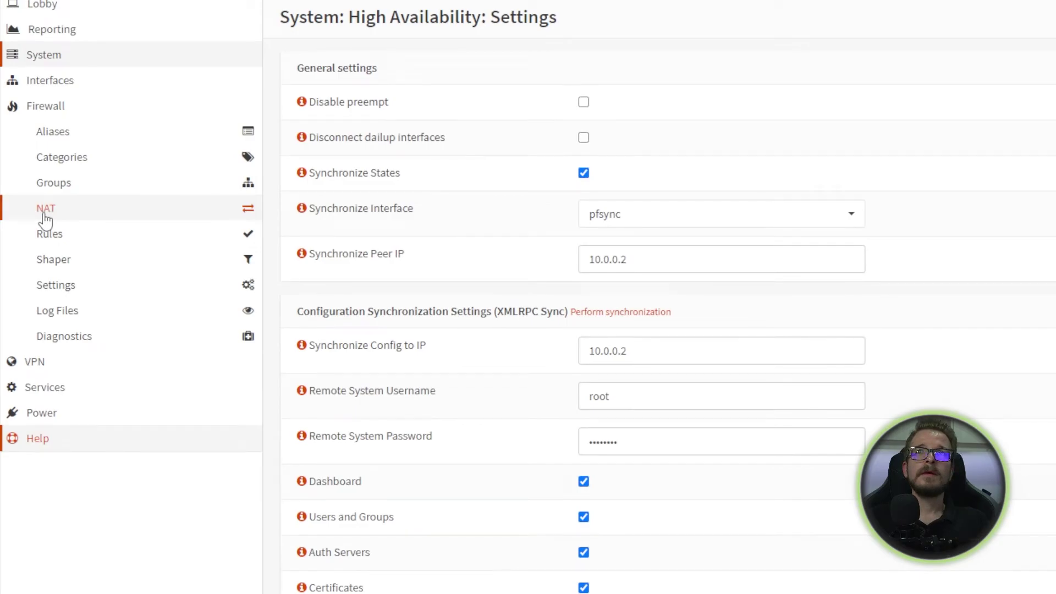
{"action": "left_click", "coordinate": [45, 218]}
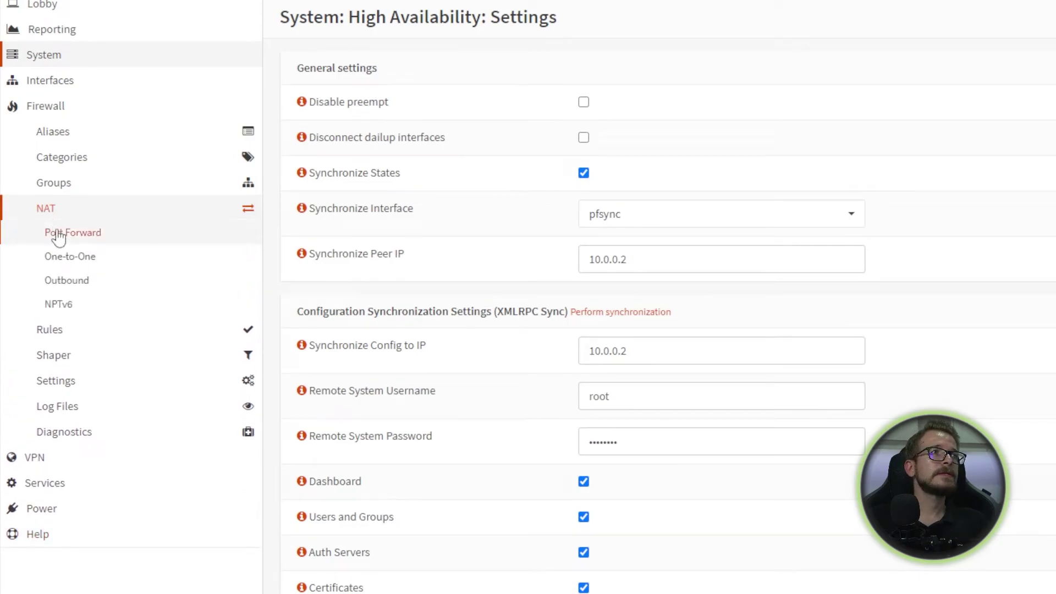
{"action": "left_click", "coordinate": [66, 280]}
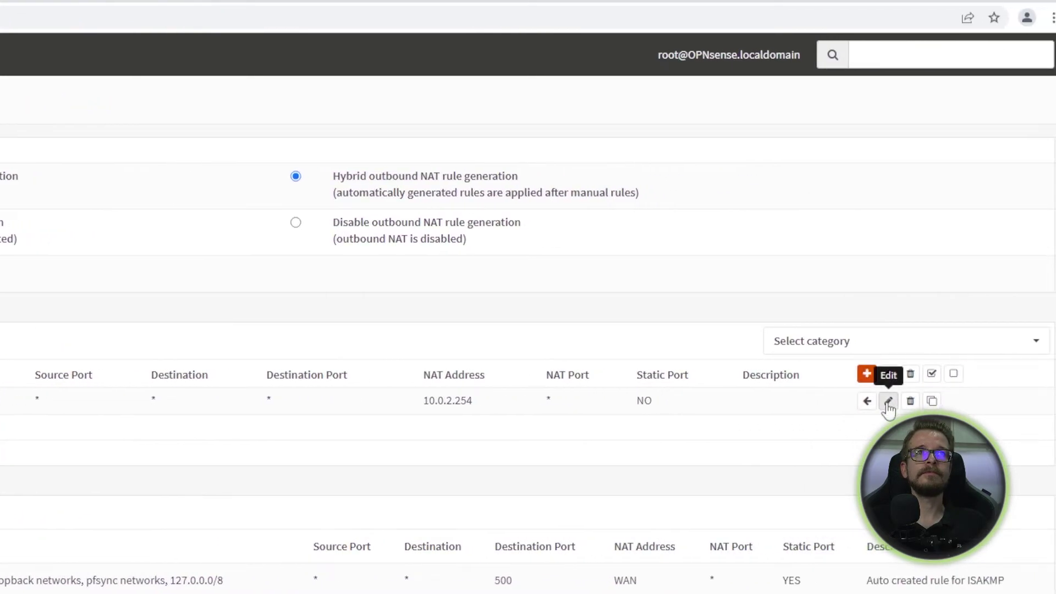
Step: Edit the manual outbound NAT rule, keeping its translation target as 10.0.2.254 (VIP WAN)
{"action": "left_click", "coordinate": [952, 402]}
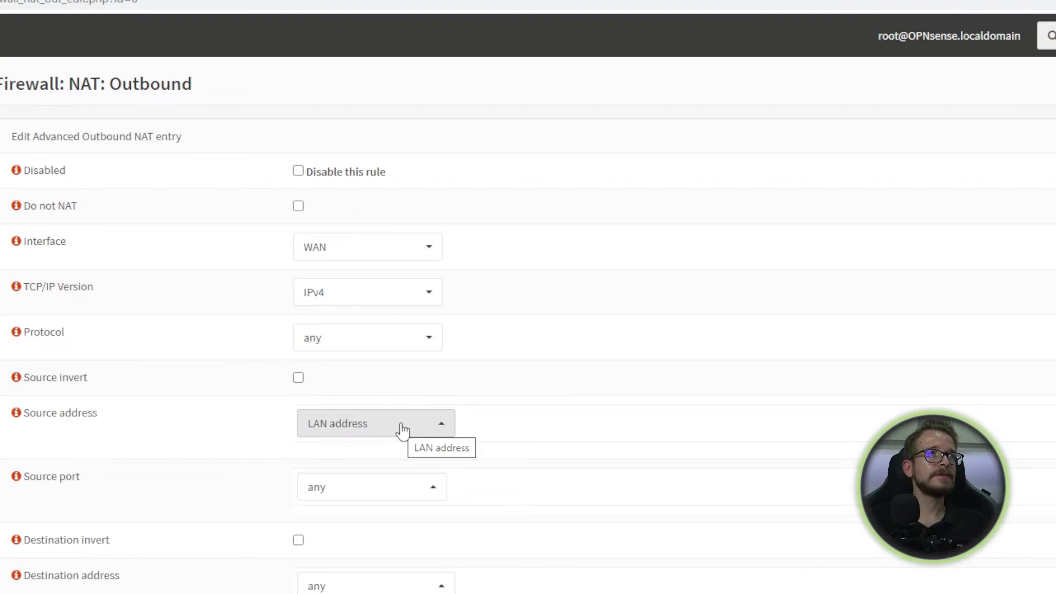
{"action": "scroll", "coordinate": [402, 430], "scroll_direction": "down", "scroll_amount": 1}
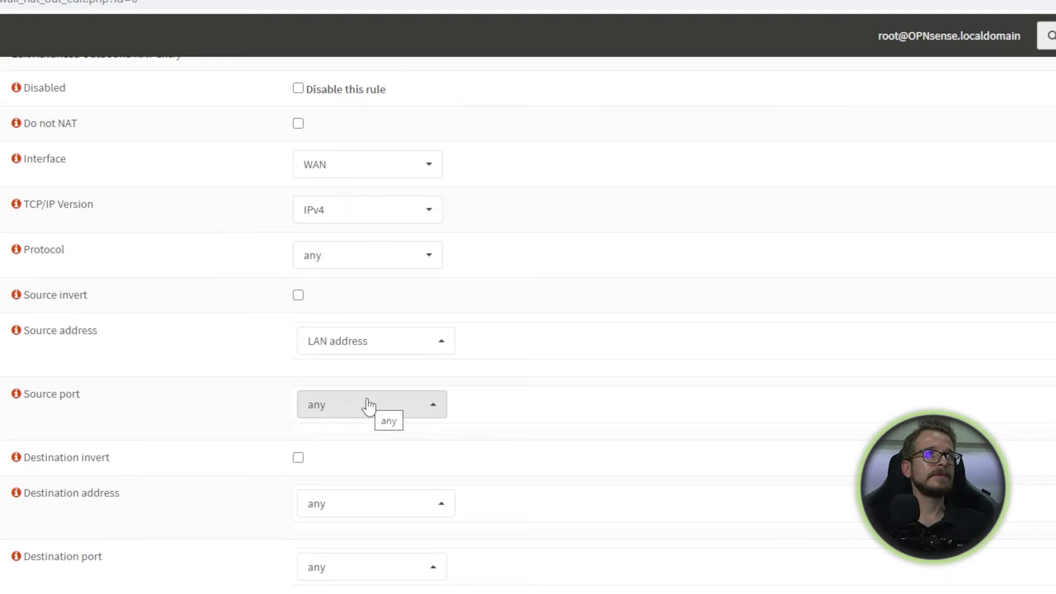
{"action": "scroll", "coordinate": [358, 441], "scroll_direction": "down", "scroll_amount": 2}
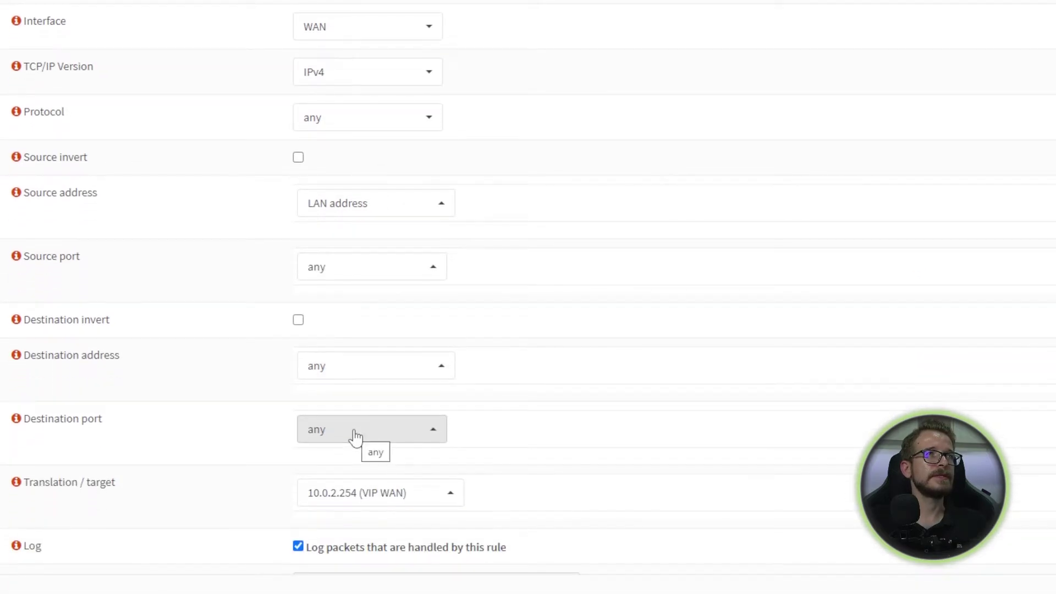
{"action": "scroll", "coordinate": [339, 437], "scroll_direction": "down", "scroll_amount": 2}
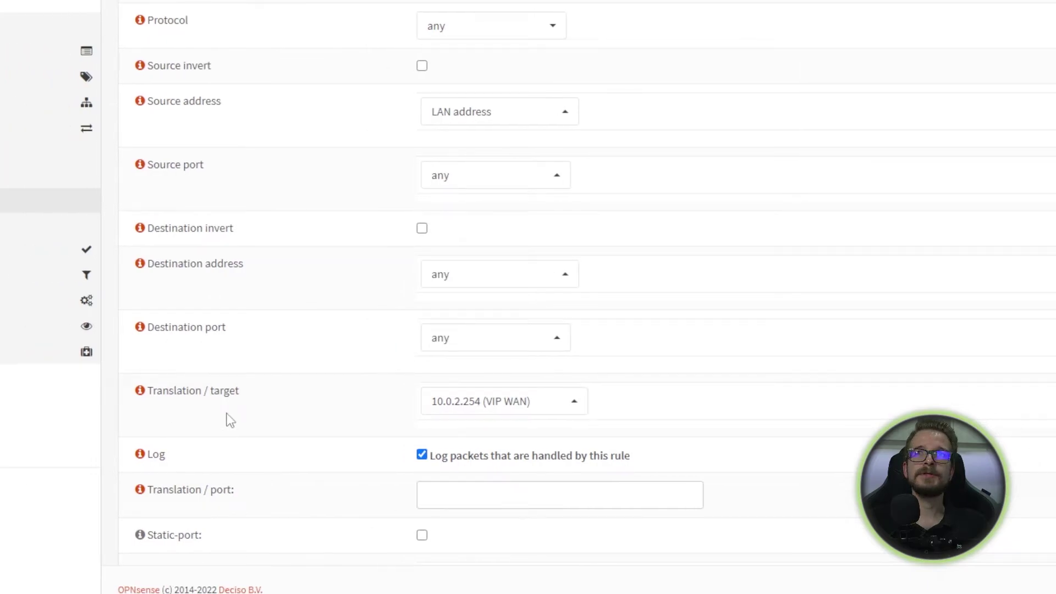
{"action": "left_click", "coordinate": [533, 412]}
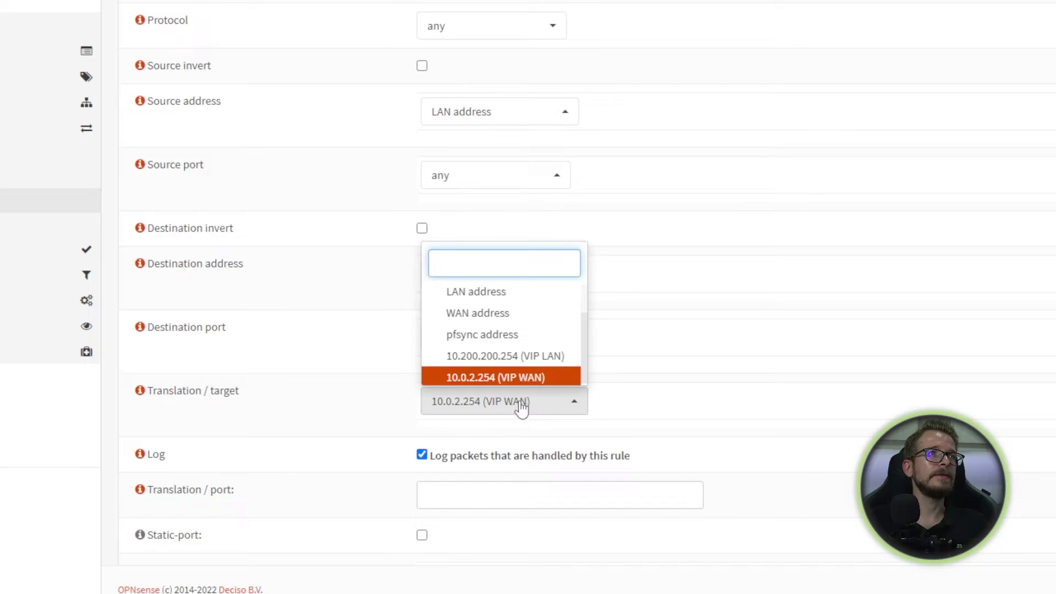
{"action": "left_click", "coordinate": [494, 378]}
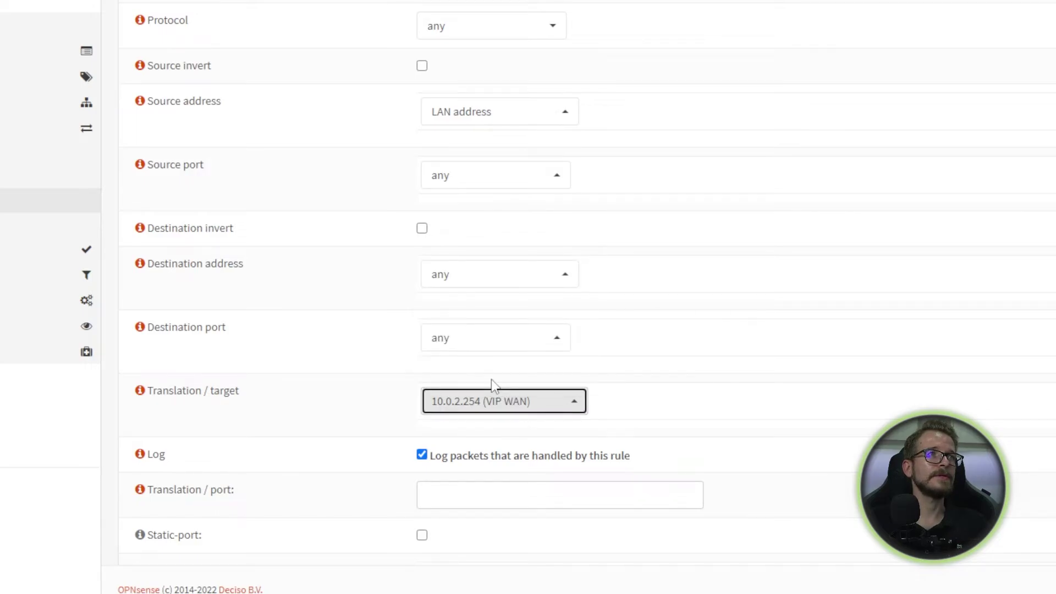
{"action": "scroll", "coordinate": [491, 380], "scroll_direction": "down", "scroll_amount": 1}
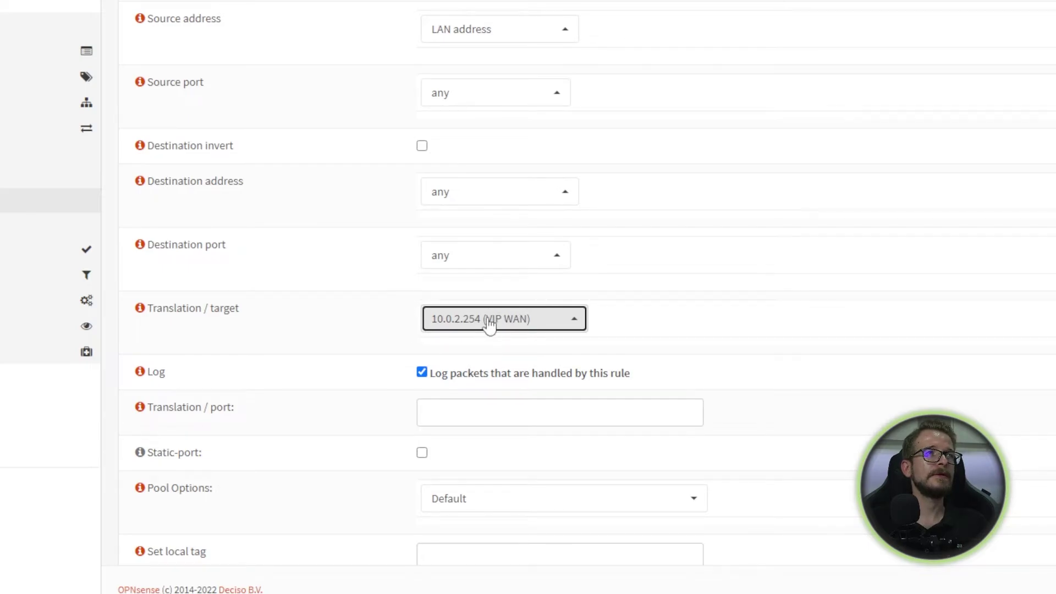
{"action": "scroll", "coordinate": [490, 325], "scroll_direction": "down", "scroll_amount": 4}
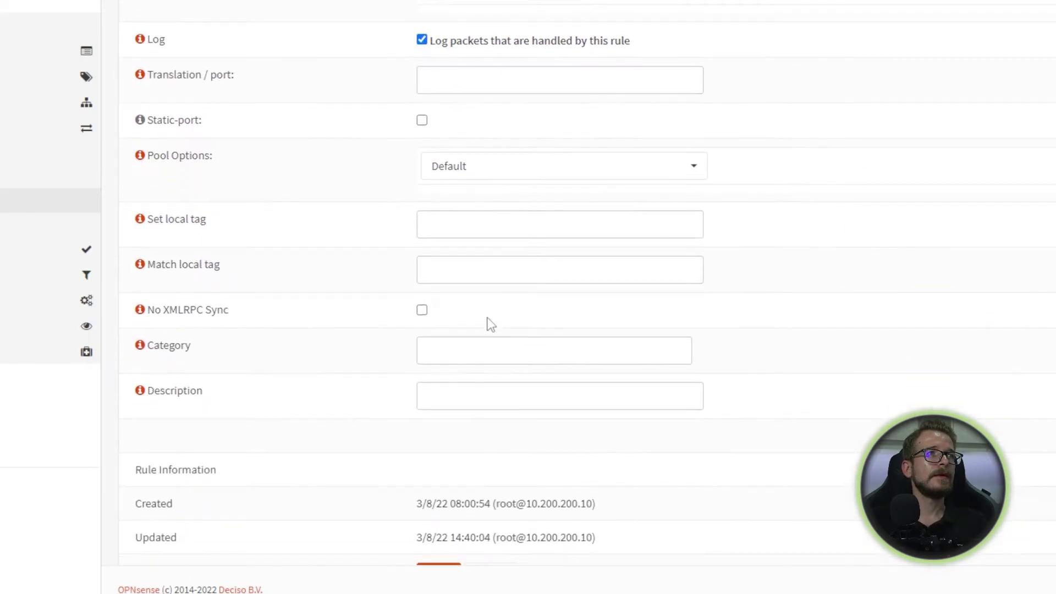
{"action": "scroll", "coordinate": [491, 324], "scroll_direction": "down", "scroll_amount": 1}
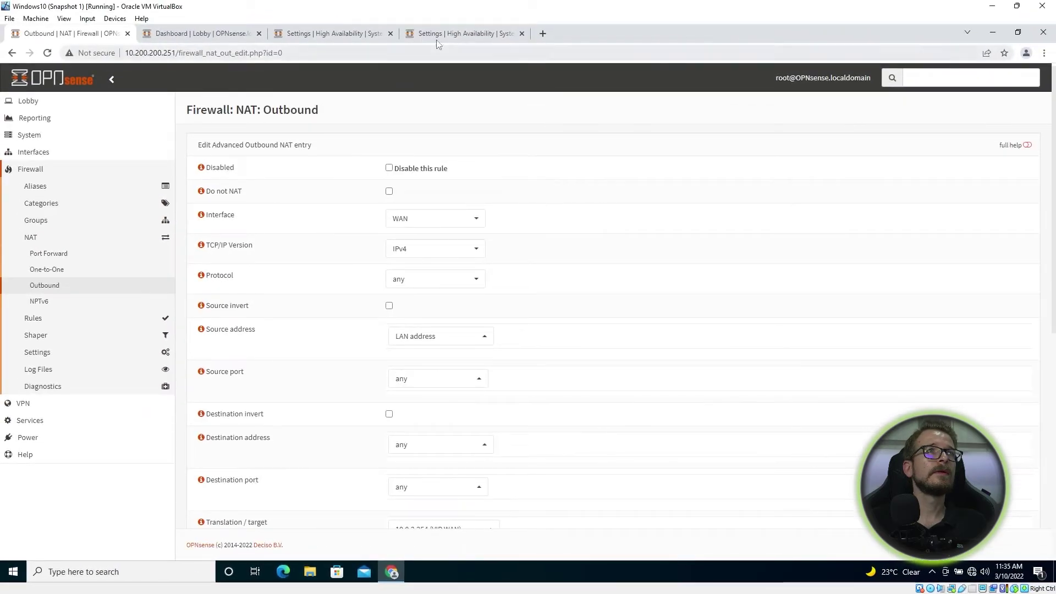
Step: Open the backup's Firewall > NAT > Outbound page to check the synced outbound rule
{"action": "left_click", "coordinate": [439, 37]}
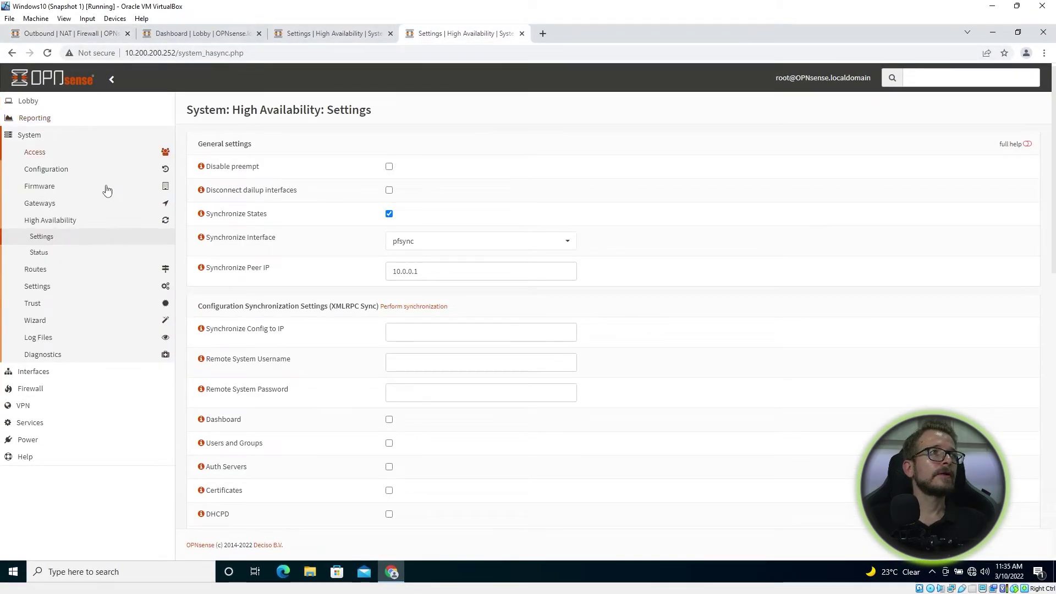
{"action": "left_click", "coordinate": [30, 389]}
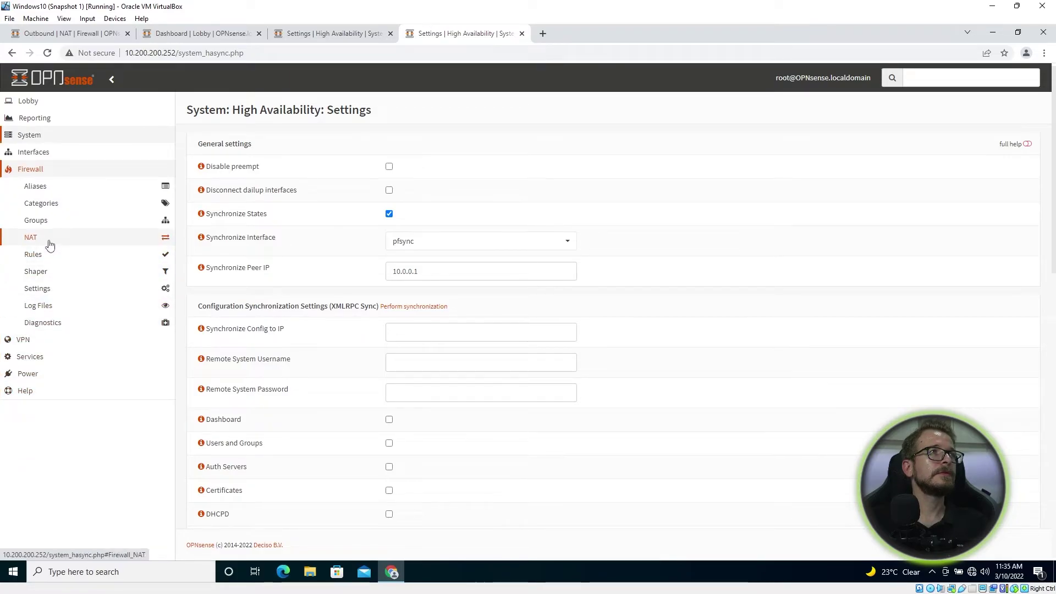
{"action": "left_click", "coordinate": [50, 245]}
{"action": "left_click", "coordinate": [52, 285]}
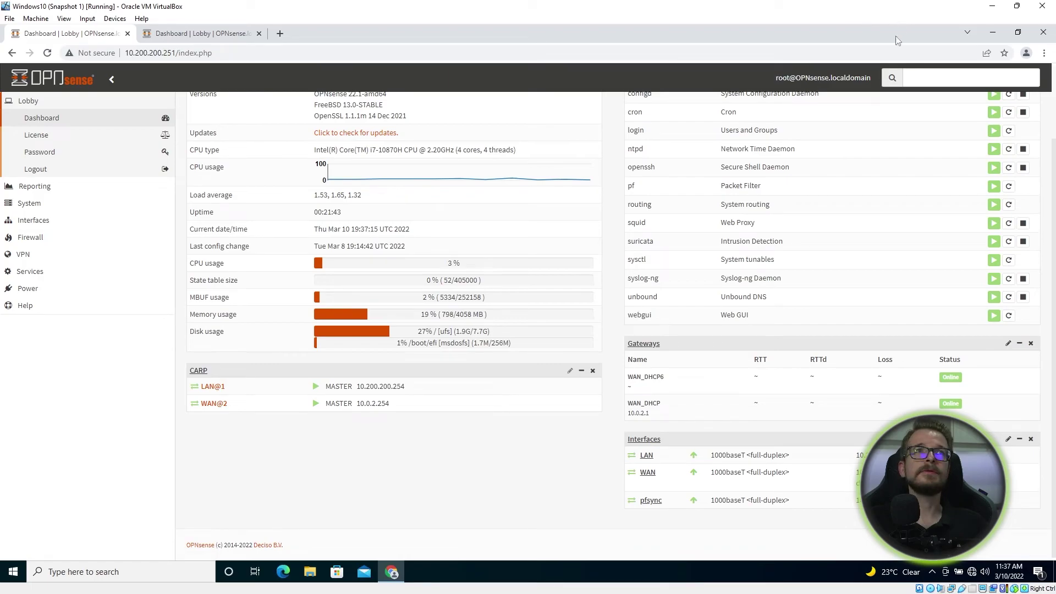
Step: Browse the available widgets, then view the 10.200.200.252 dashboard's CARP widget showing BACKUP
{"action": "scroll", "coordinate": [782, 269], "scroll_direction": "up", "scroll_amount": 2}
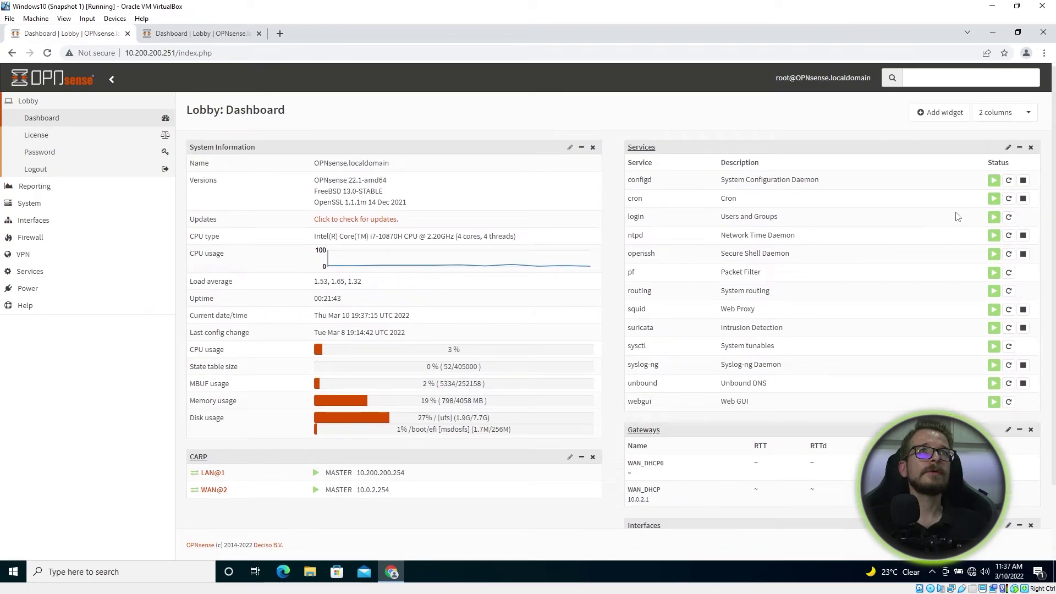
{"action": "left_click", "coordinate": [946, 113]}
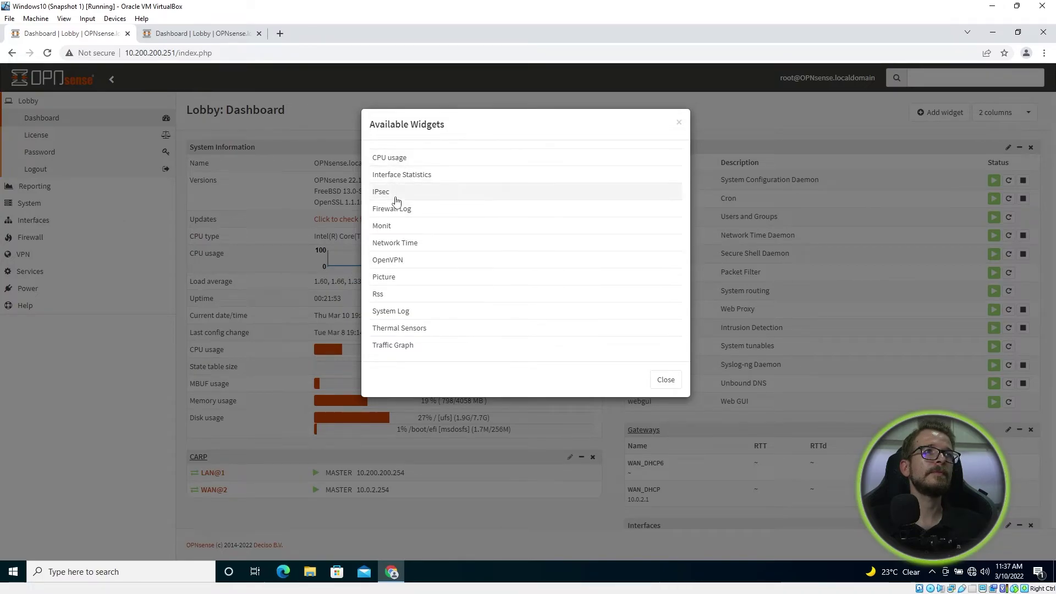
{"action": "left_click", "coordinate": [666, 379]}
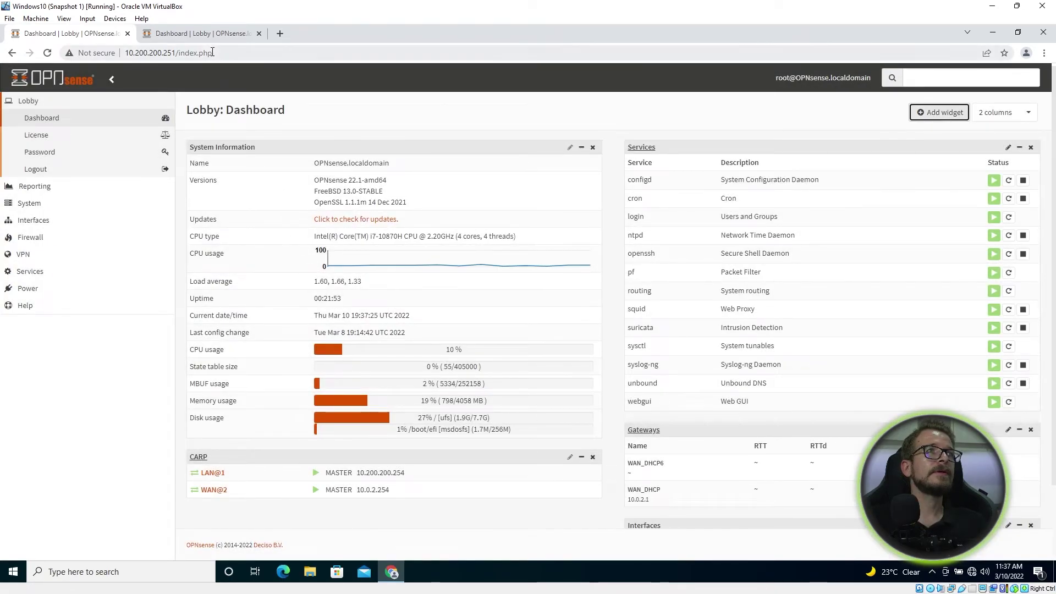
{"action": "left_click", "coordinate": [181, 37]}
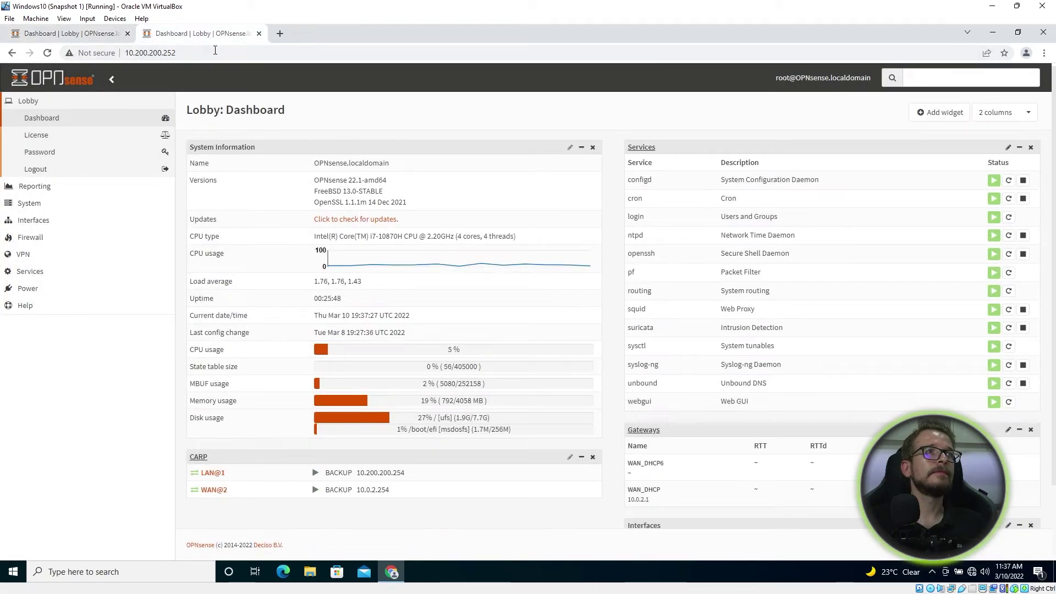
{"action": "scroll", "coordinate": [455, 224], "scroll_direction": "down", "scroll_amount": 2}
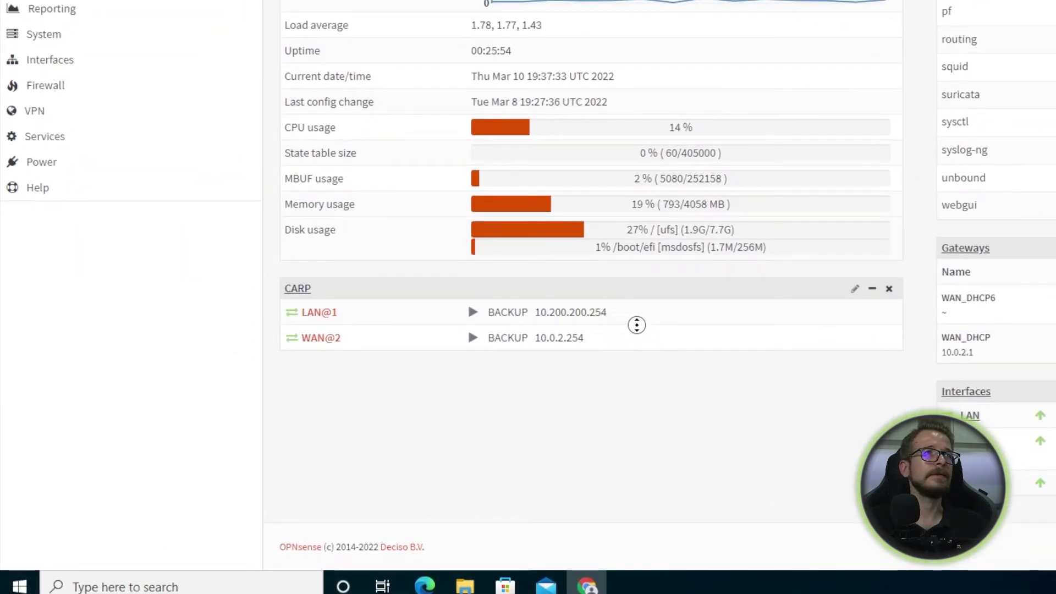
{"action": "scroll", "coordinate": [591, 315], "scroll_direction": "up", "scroll_amount": 1}
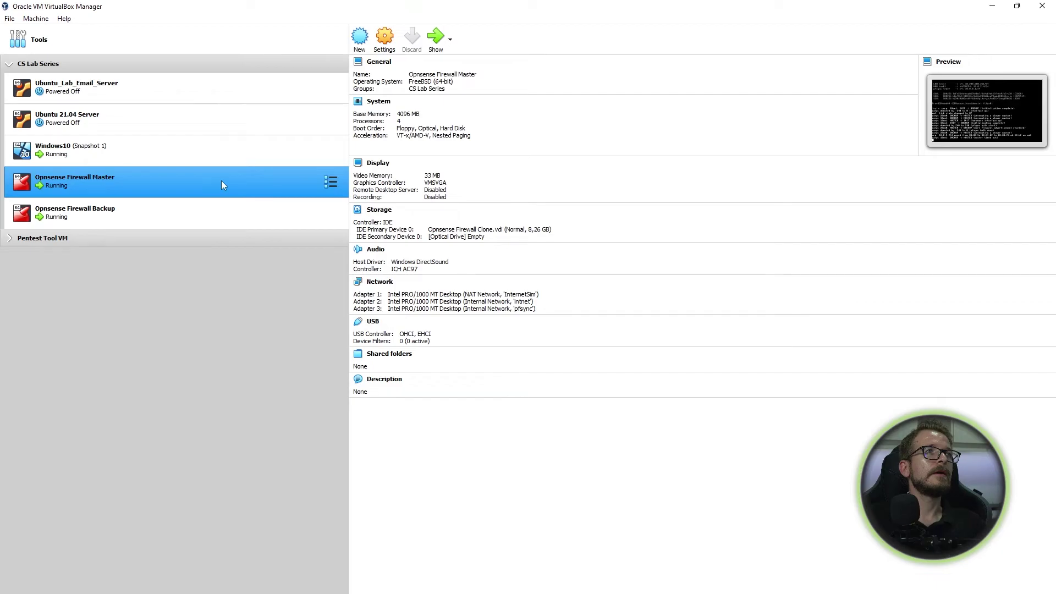
Step: Disconnect the master VM's adapter 1 (InternetSim) and adapter 2 (intnet) cables and save
{"action": "left_click", "coordinate": [383, 47]}
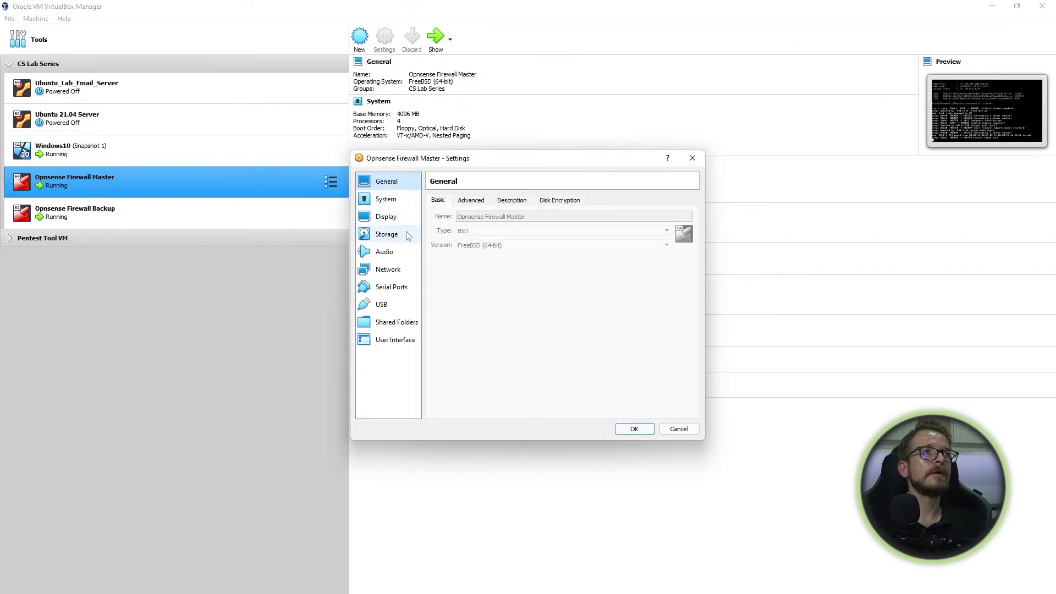
{"action": "left_click", "coordinate": [388, 274]}
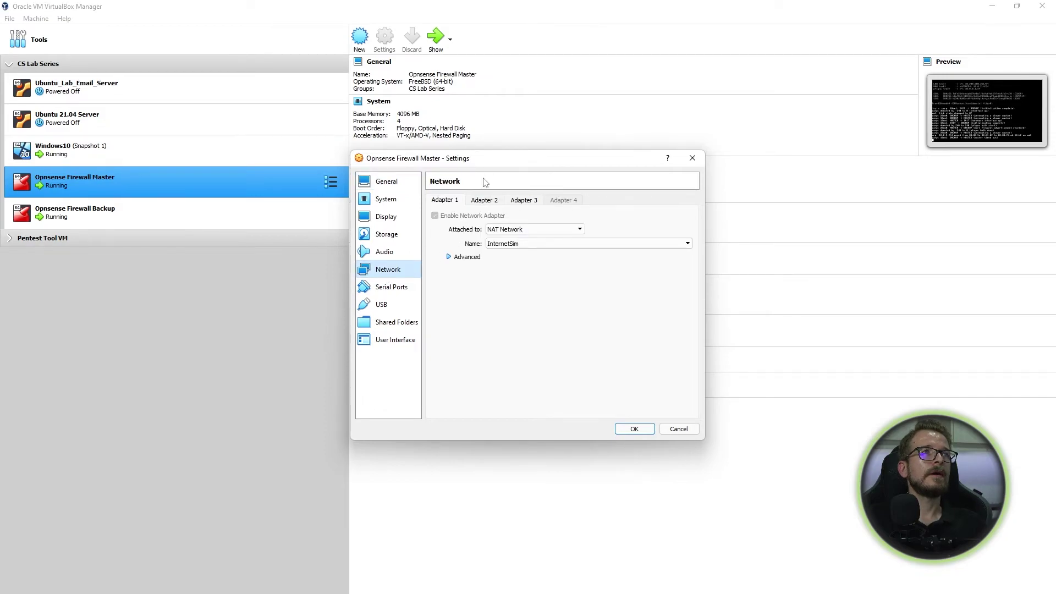
{"action": "left_click", "coordinate": [450, 257]}
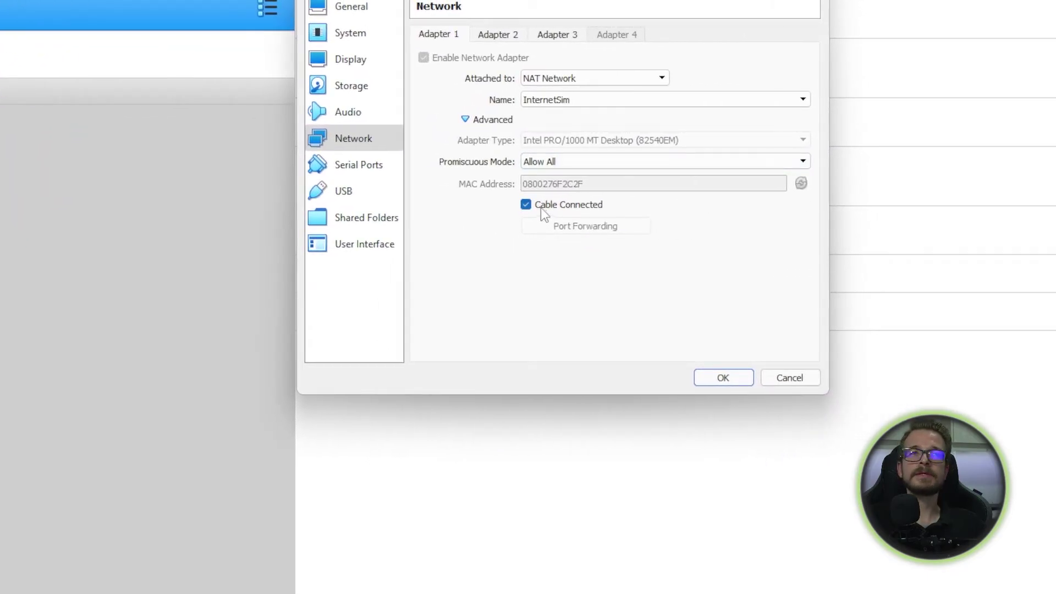
{"action": "left_click", "coordinate": [490, 34]}
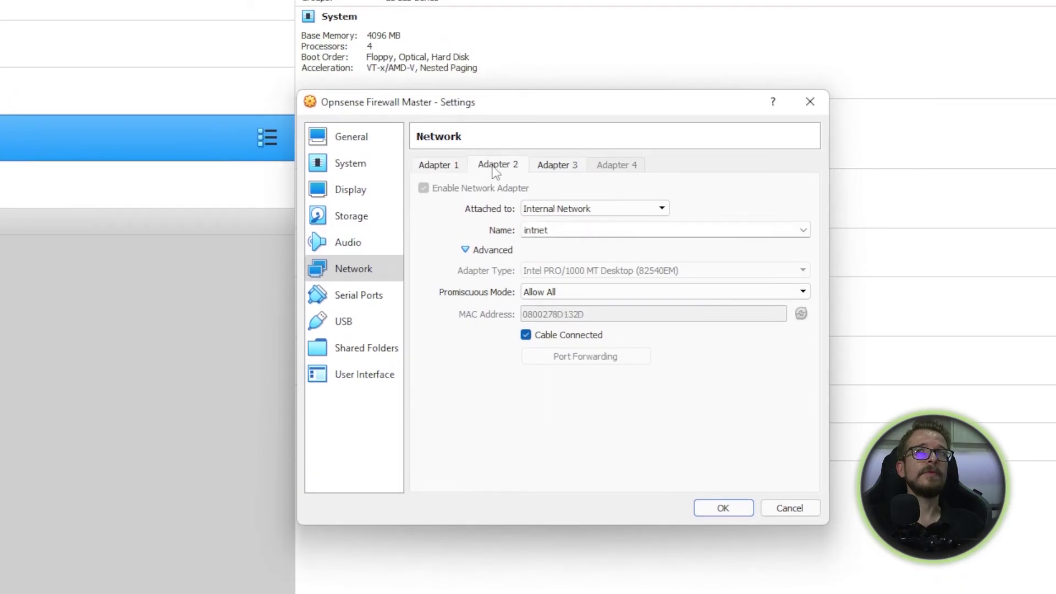
{"action": "left_click", "coordinate": [444, 169]}
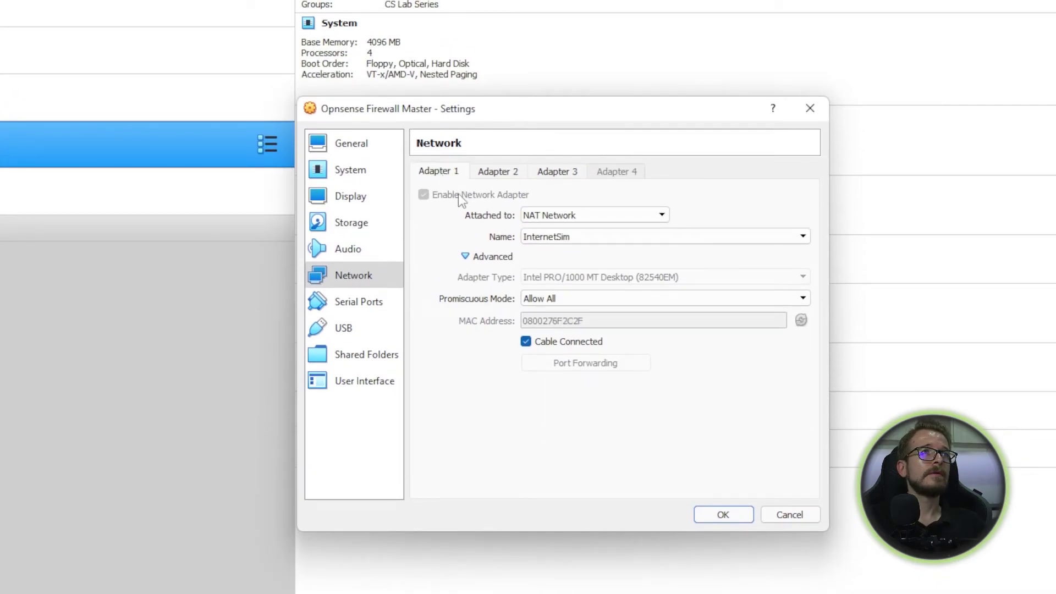
{"action": "left_click", "coordinate": [527, 342]}
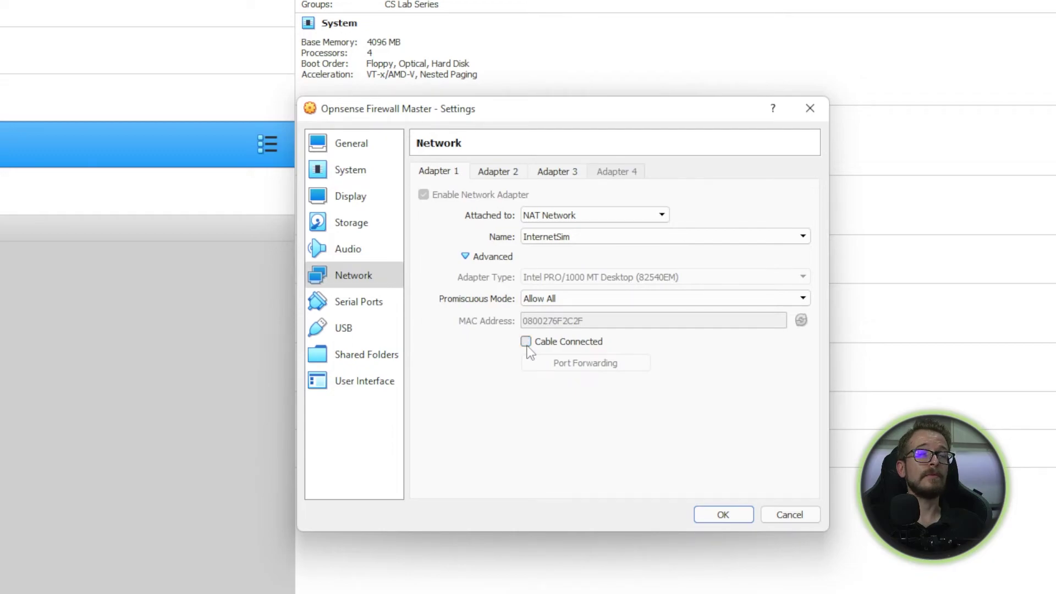
{"action": "left_click", "coordinate": [495, 171]}
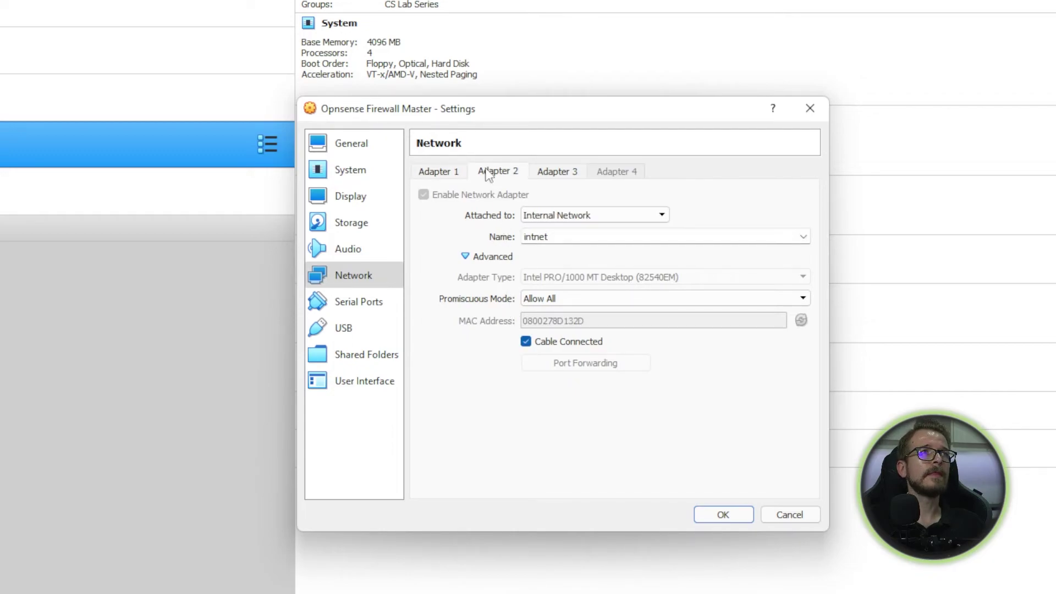
{"action": "left_click", "coordinate": [526, 343]}
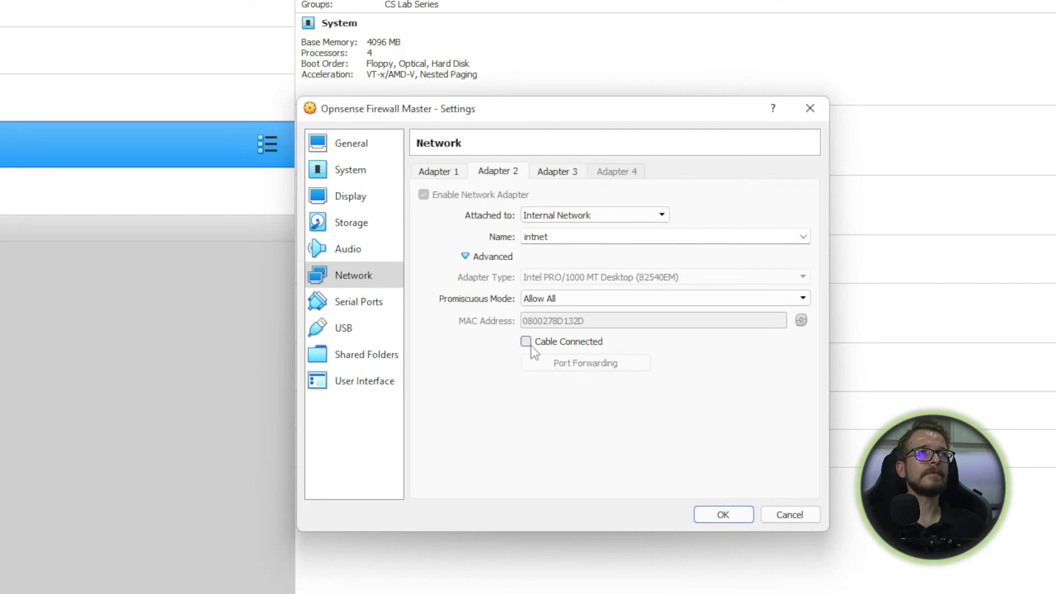
{"action": "left_click", "coordinate": [723, 514]}
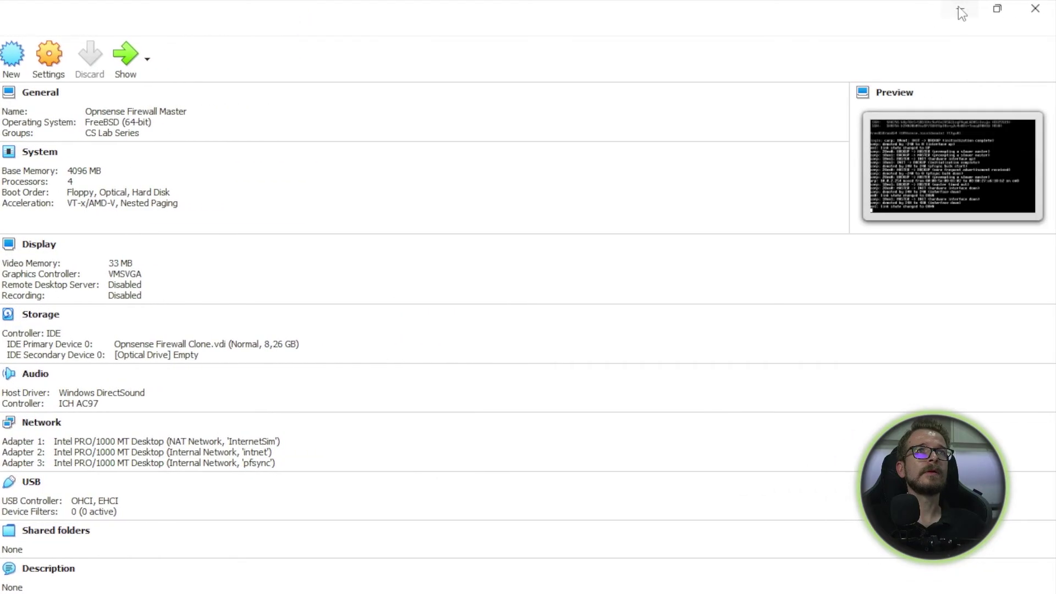
{"action": "left_click", "coordinate": [961, 11]}
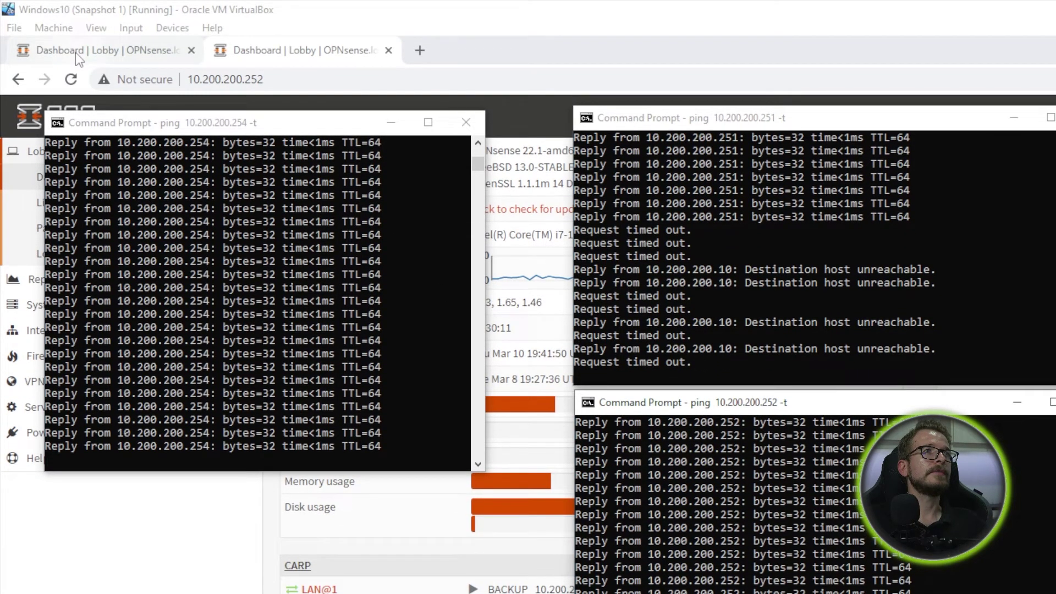
Step: Reload the 10.200.200.251 master dashboard and confirm it no longer responds
{"action": "left_click", "coordinate": [75, 52]}
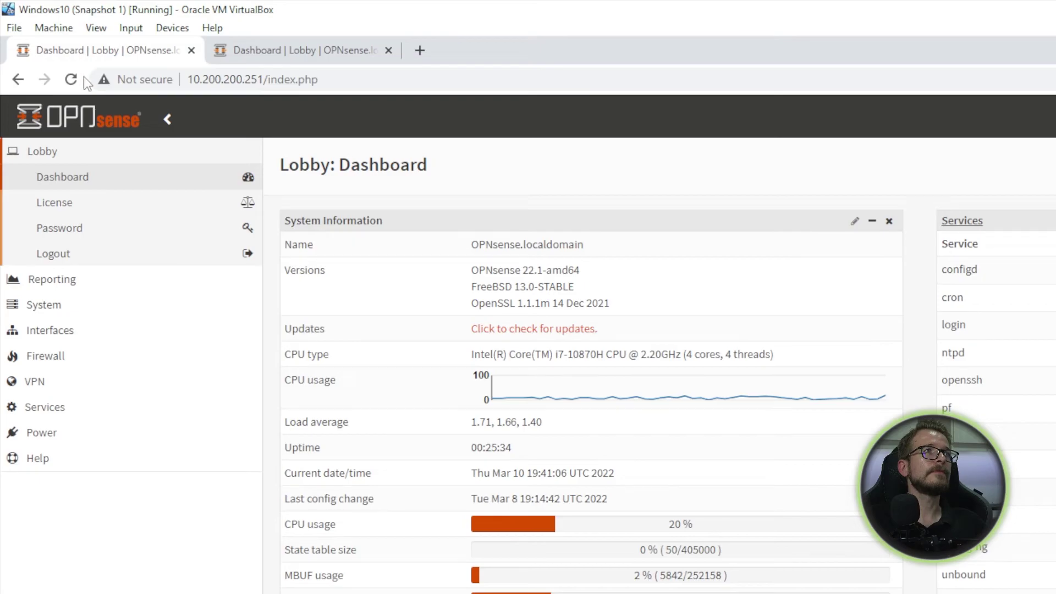
{"action": "left_click", "coordinate": [72, 80]}
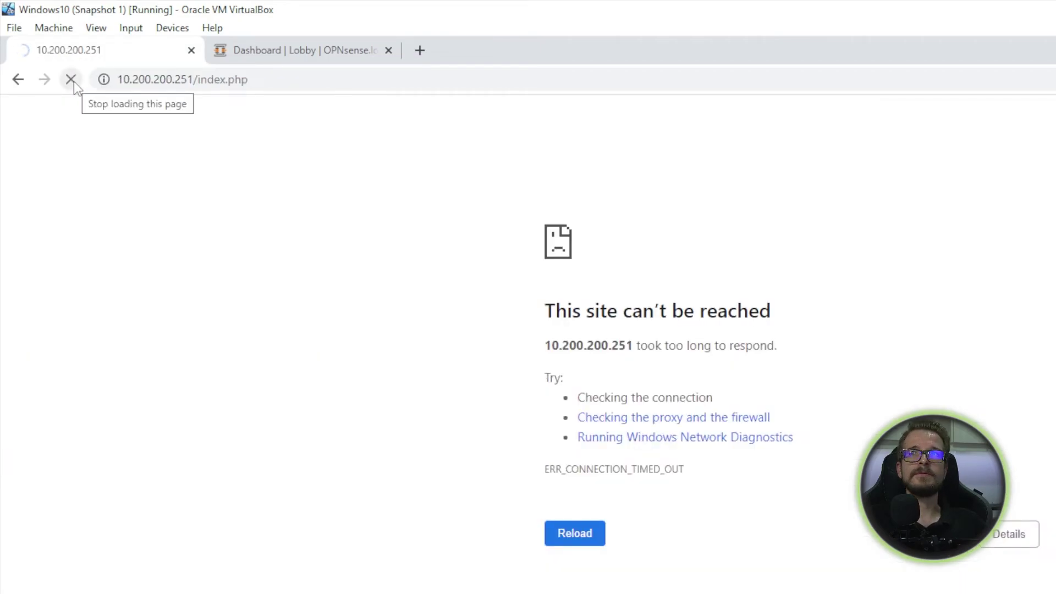
{"action": "left_click", "coordinate": [72, 80]}
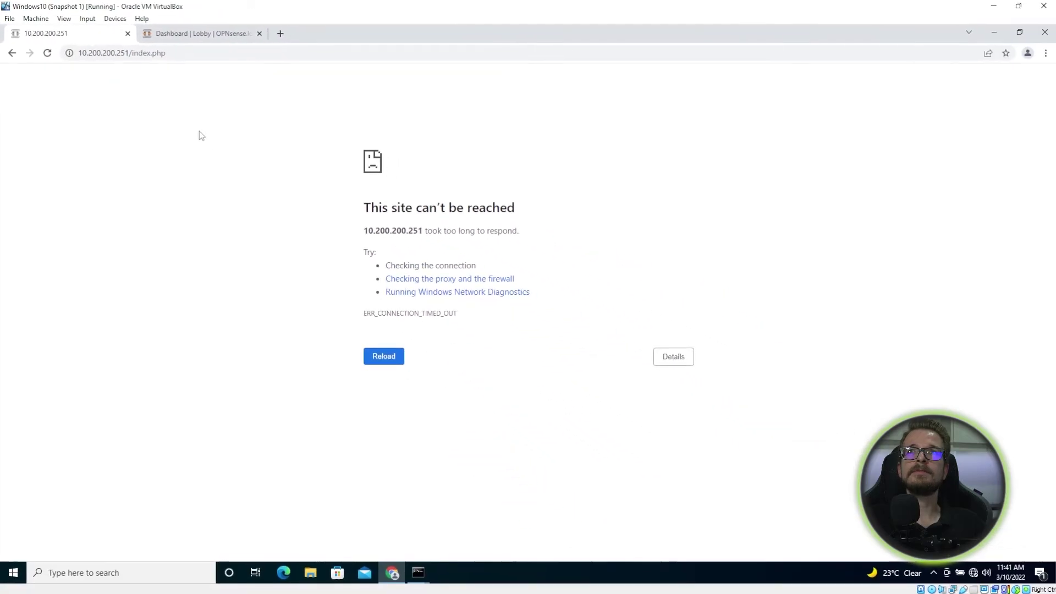
Step: Refresh the 10.200.200.252 backup dashboard to see its CARP addresses now MASTER
{"action": "left_click", "coordinate": [183, 36]}
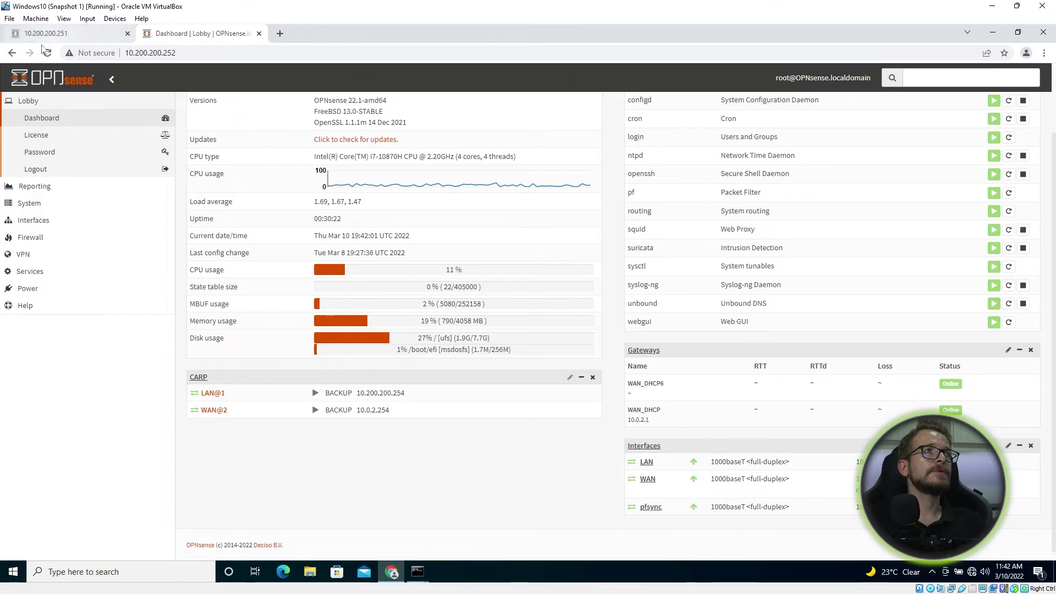
{"action": "left_click", "coordinate": [47, 53]}
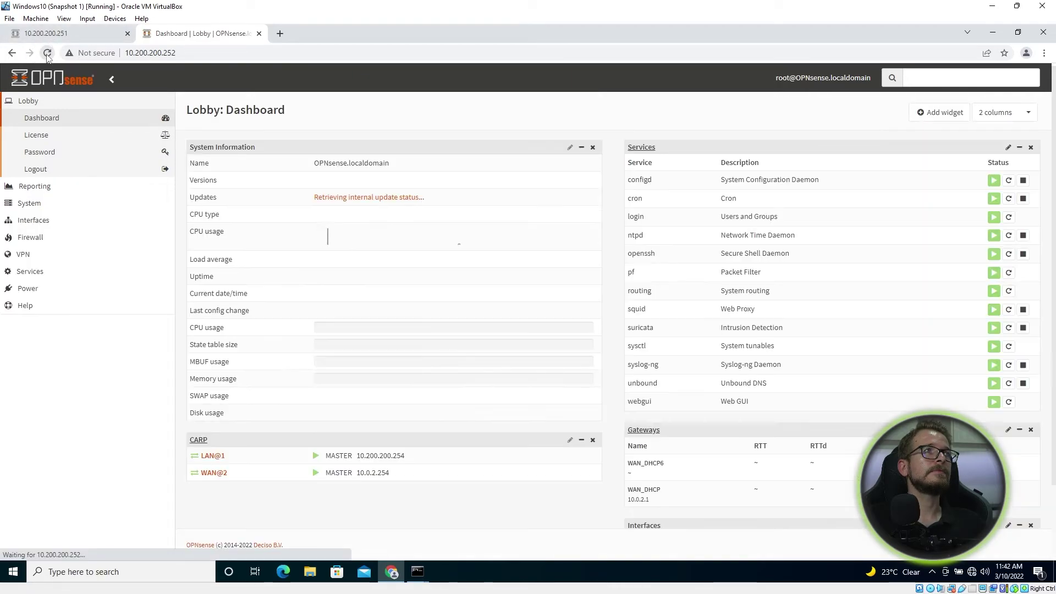
{"action": "scroll", "coordinate": [347, 447], "scroll_direction": "down", "scroll_amount": 1}
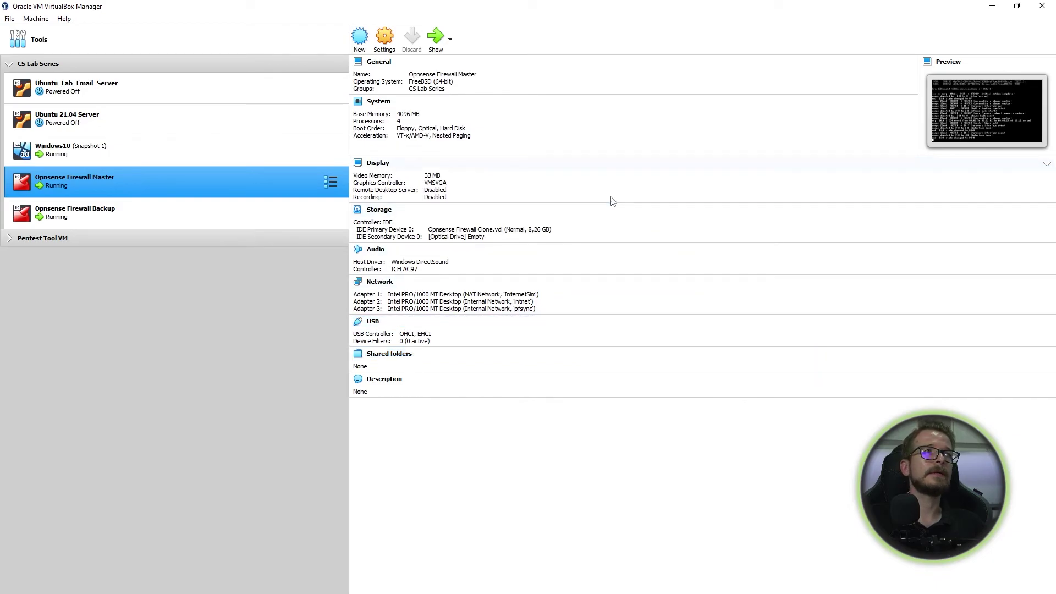
Step: Reconnect the master VM's InternetSim (Adapter 1) and intnet (Adapter 2) cables, then apply
{"action": "left_click", "coordinate": [384, 37]}
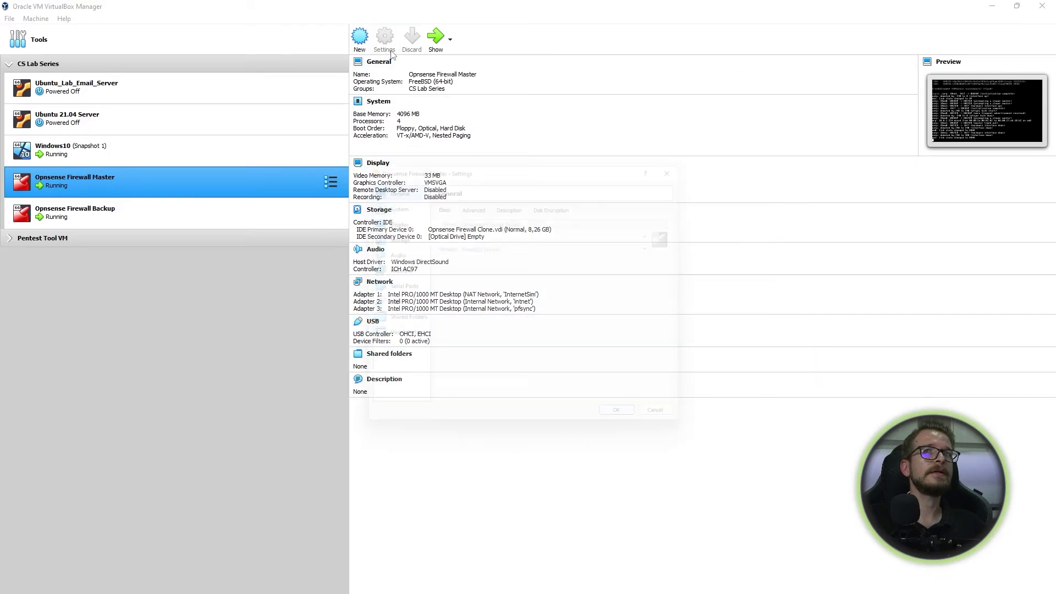
{"action": "left_click", "coordinate": [395, 273]}
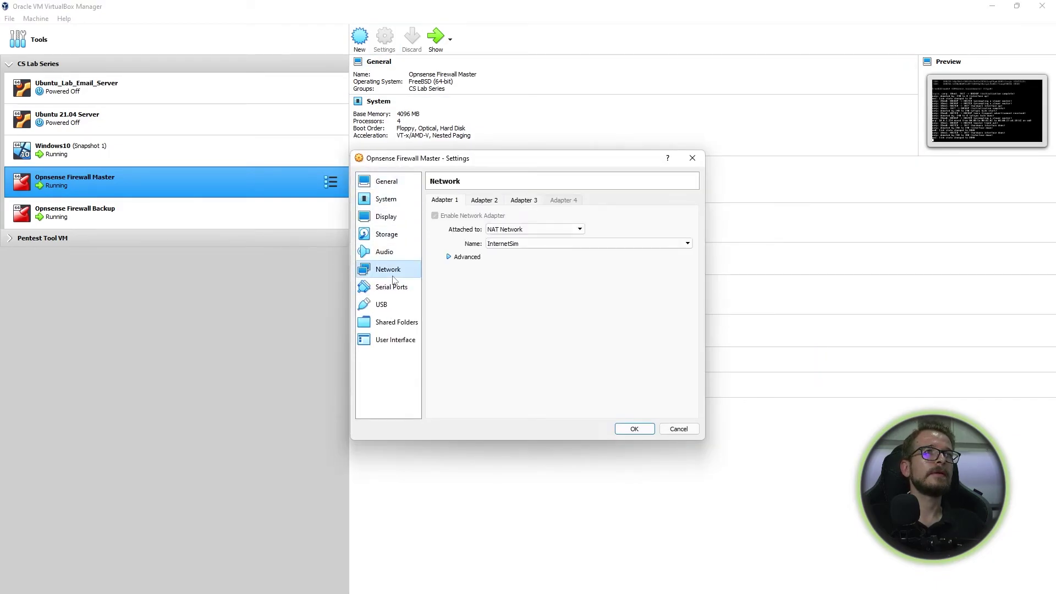
{"action": "left_click", "coordinate": [448, 257]}
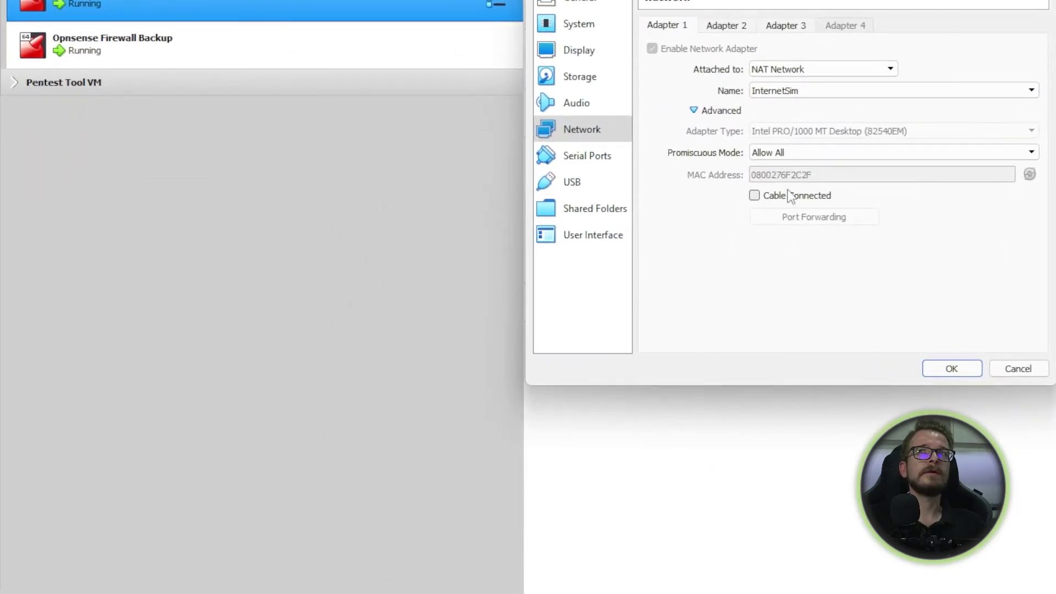
{"action": "left_click", "coordinate": [721, 196]}
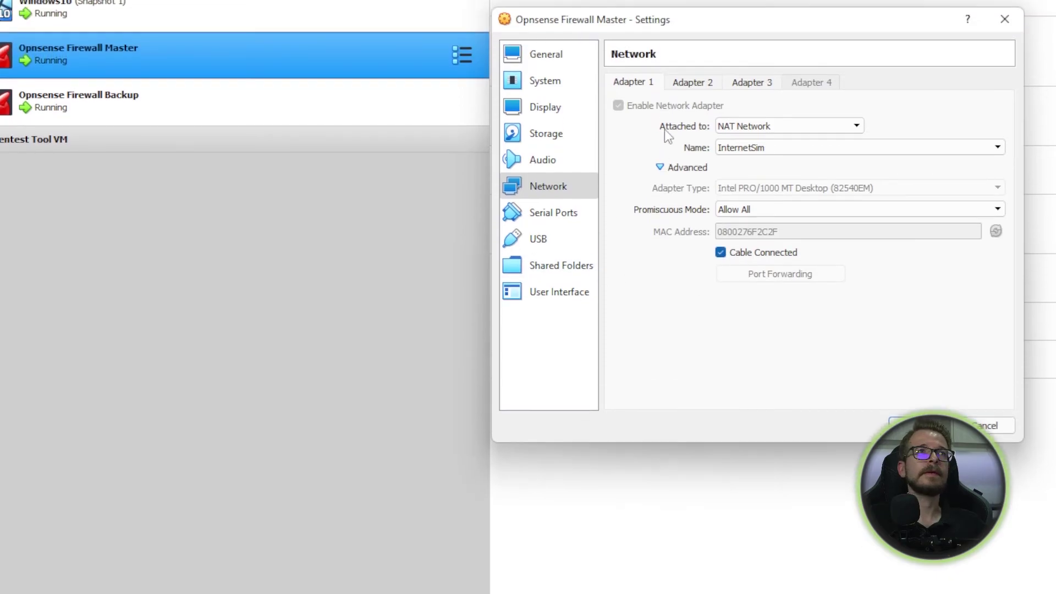
{"action": "left_click", "coordinate": [691, 25]}
{"action": "left_click", "coordinate": [721, 342]}
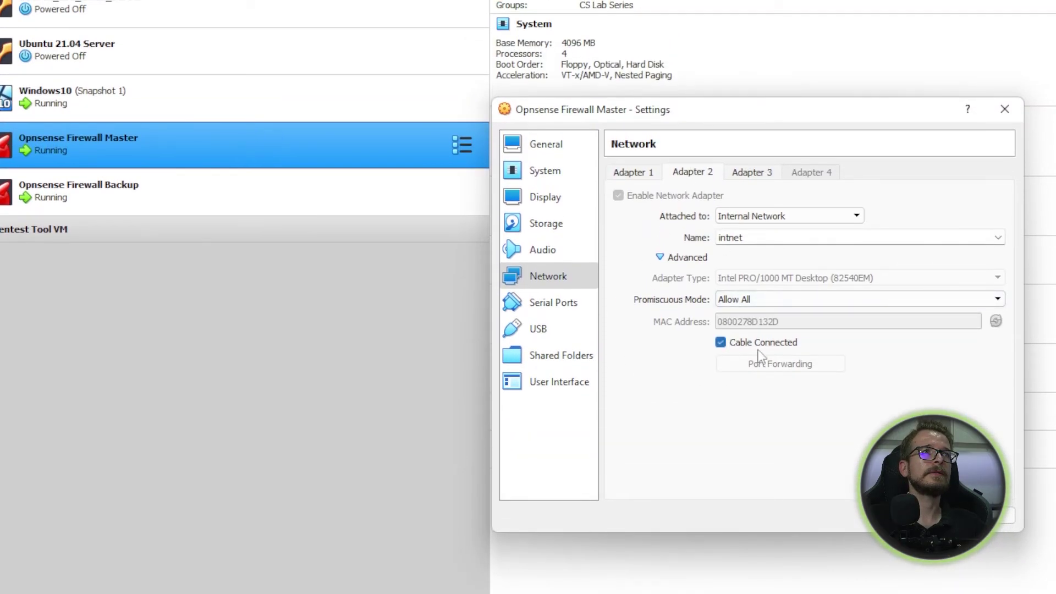
{"action": "left_click", "coordinate": [878, 427]}
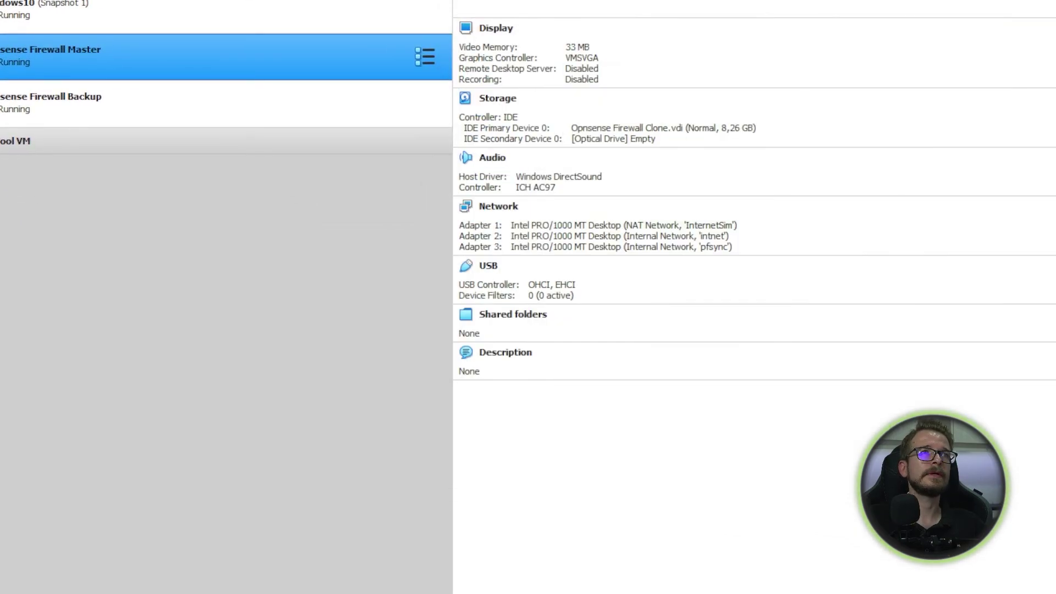
{"action": "left_click", "coordinate": [964, 14]}
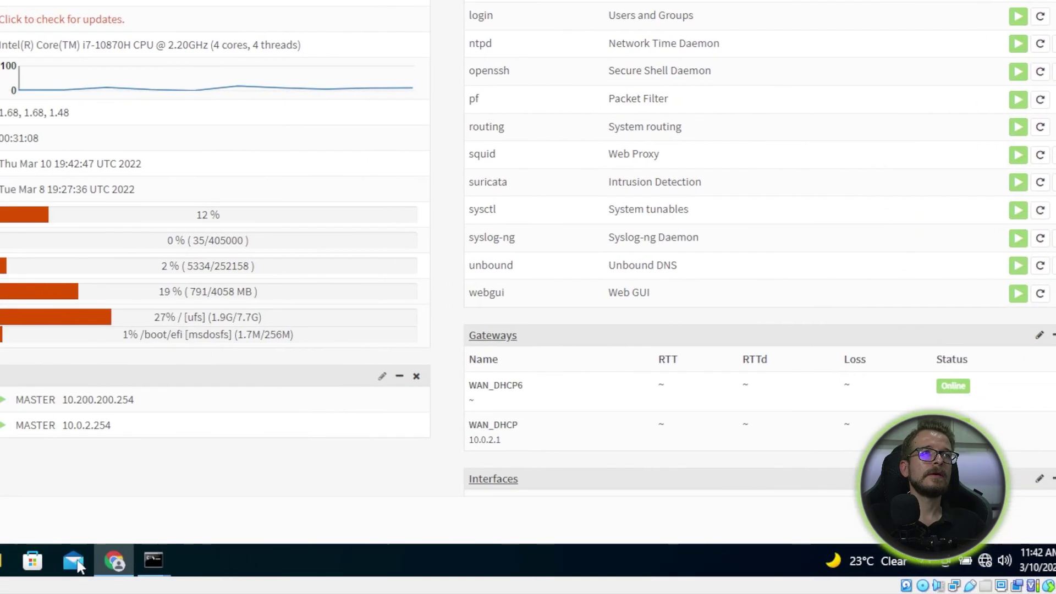
Step: Bring up the three ping windows, including the one pinging 10.200.200.252, to check pings succeed
{"action": "mouse_move", "coordinate": [253, 559]}
{"action": "left_click", "coordinate": [98, 500]}
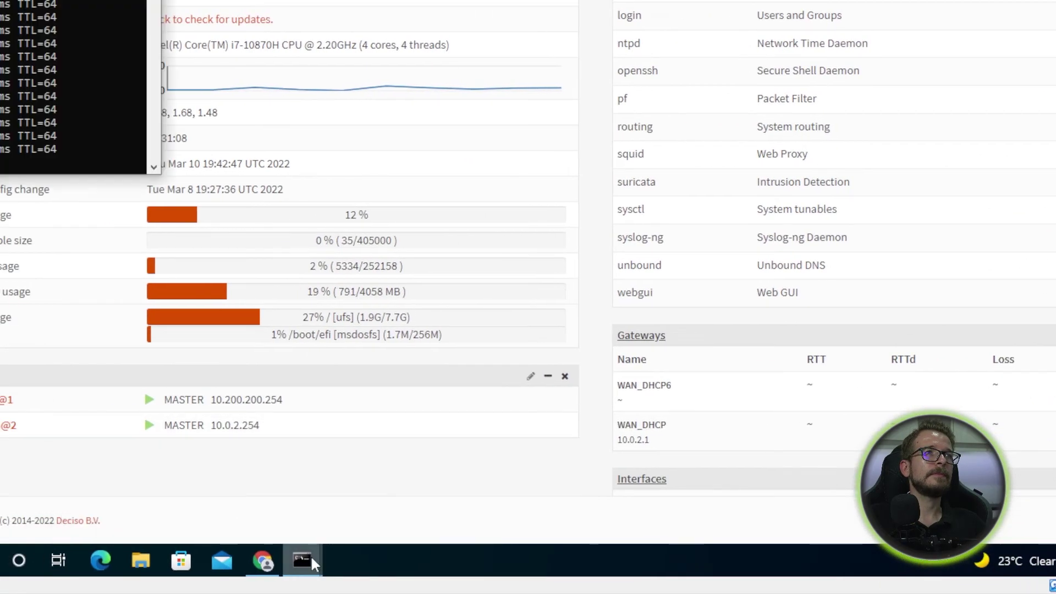
{"action": "left_click", "coordinate": [250, 513]}
{"action": "mouse_move", "coordinate": [309, 558]}
{"action": "left_click", "coordinate": [408, 515]}
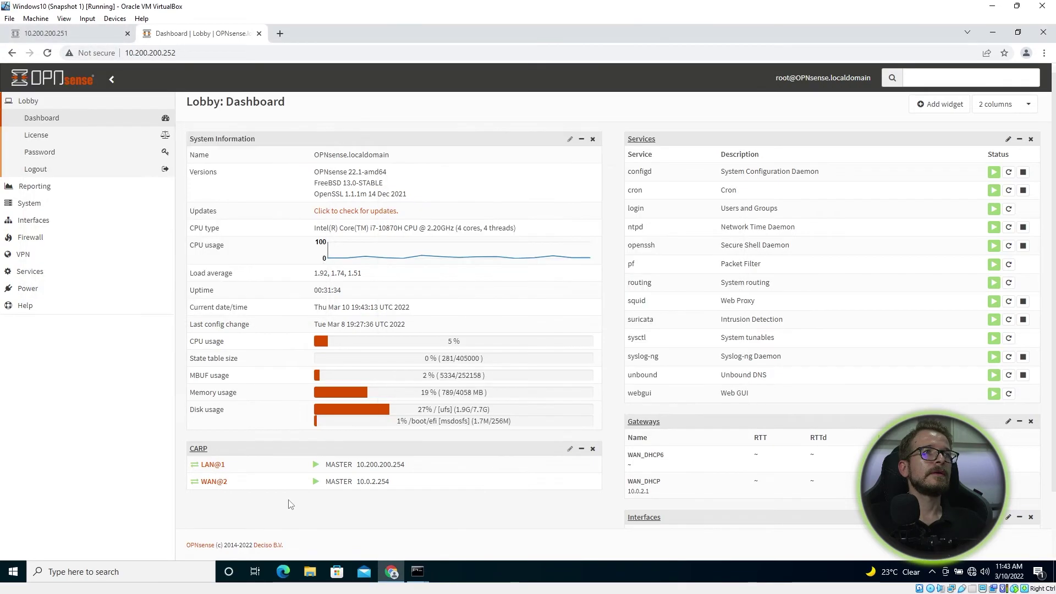
Step: Refresh the 10.200.200.252 dashboard and confirm CARP 10.200.200.254 and 10.0.2.254 show BACKUP
{"action": "left_click", "coordinate": [290, 502]}
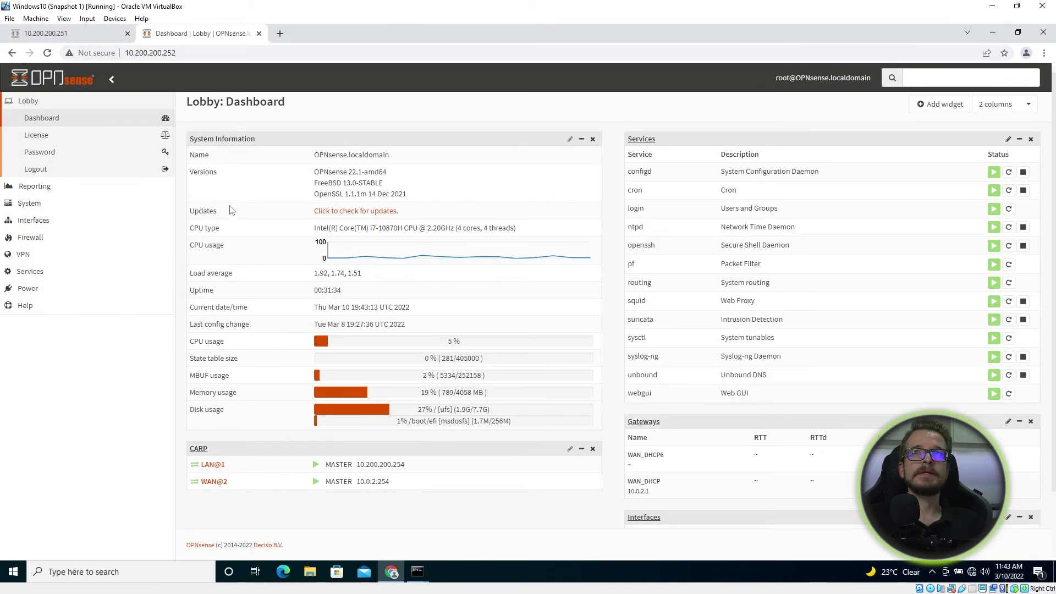
{"action": "key", "text": "F5"}
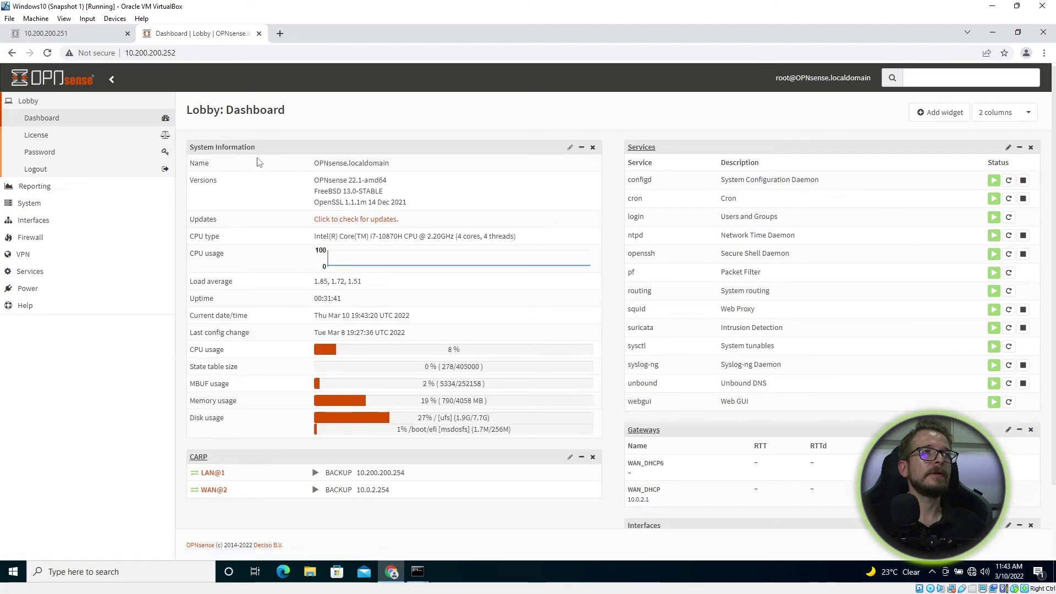
{"action": "scroll", "coordinate": [408, 406], "scroll_direction": "down", "scroll_amount": 2}
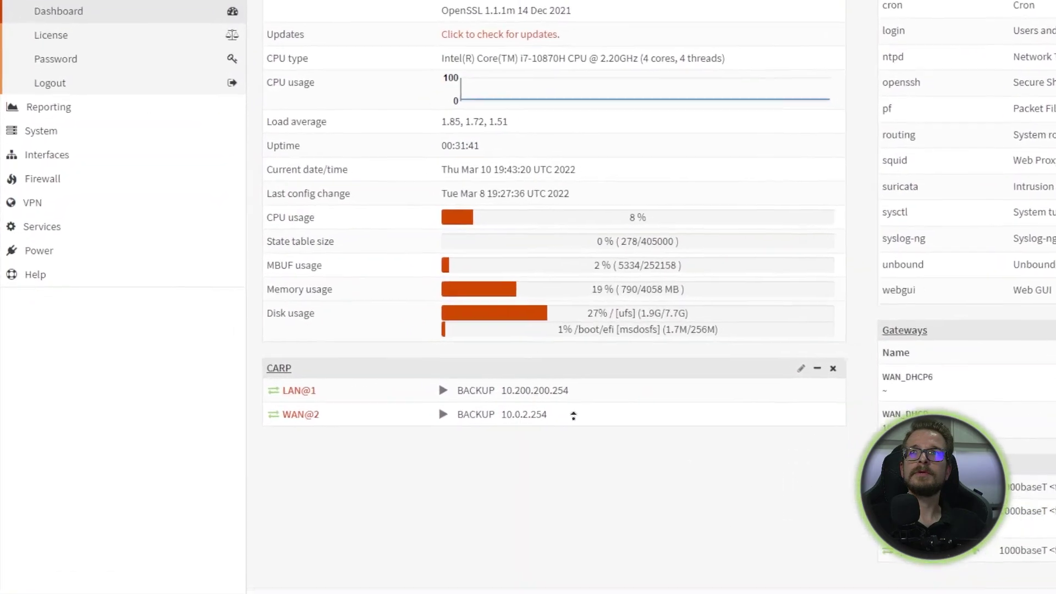
{"action": "scroll", "coordinate": [573, 416], "scroll_direction": "up", "scroll_amount": 1}
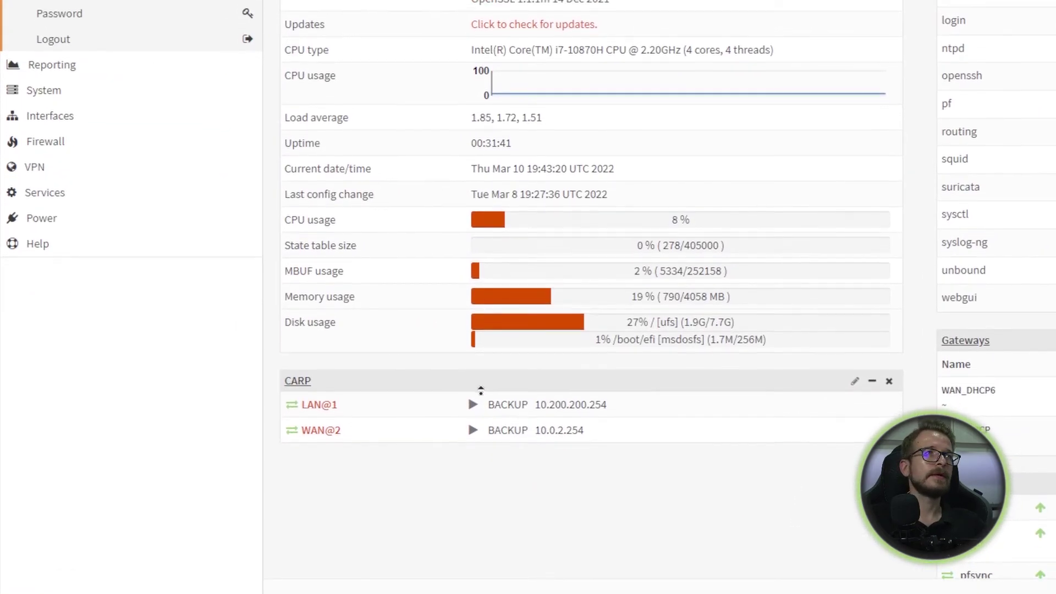
{"action": "scroll", "coordinate": [481, 391], "scroll_direction": "down", "scroll_amount": 1}
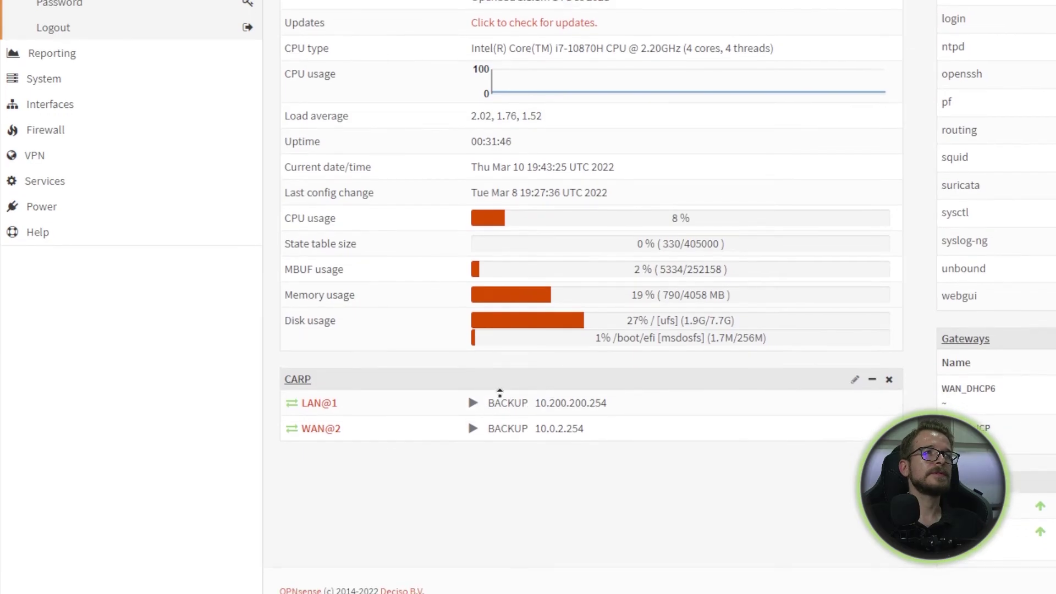
{"action": "scroll", "coordinate": [500, 392], "scroll_direction": "down", "scroll_amount": 1}
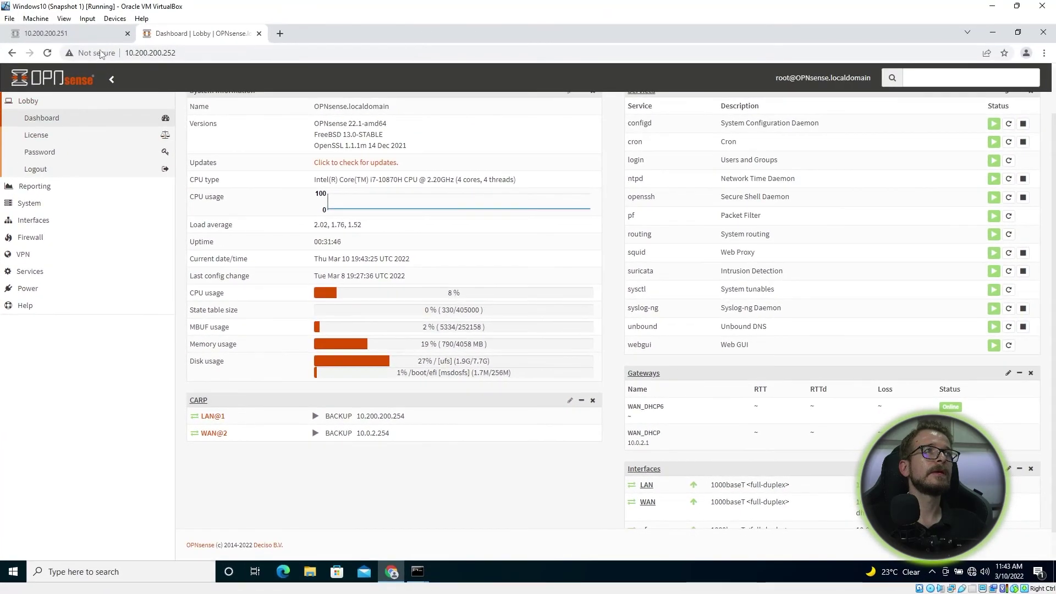
Step: Reload the 10.200.200.251 dashboard and confirm CARP 10.200.200.254 and 10.0.2.254 show MASTER
{"action": "left_click", "coordinate": [92, 35]}
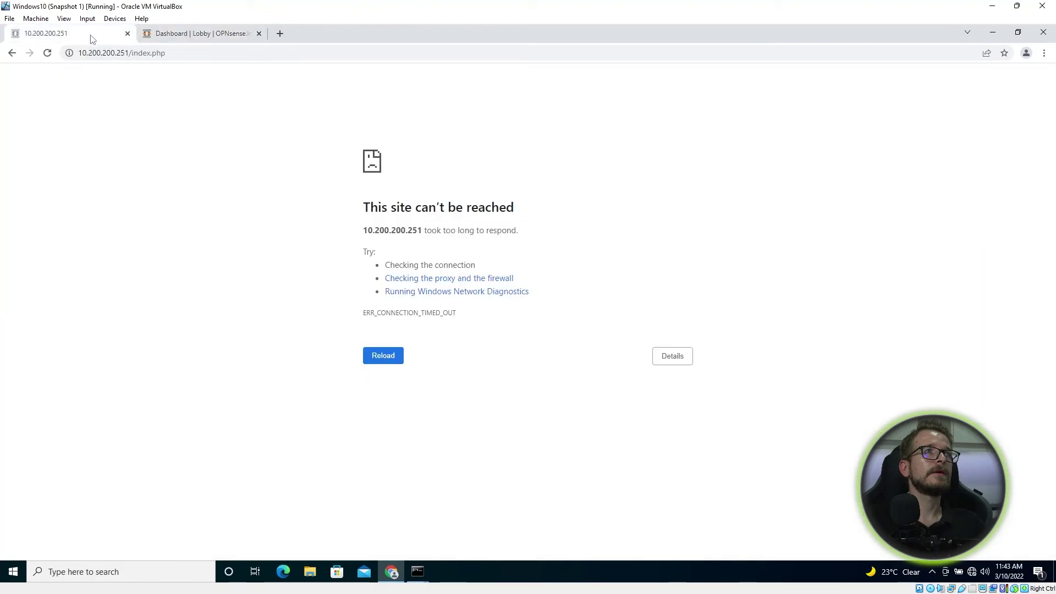
{"action": "left_click", "coordinate": [47, 53]}
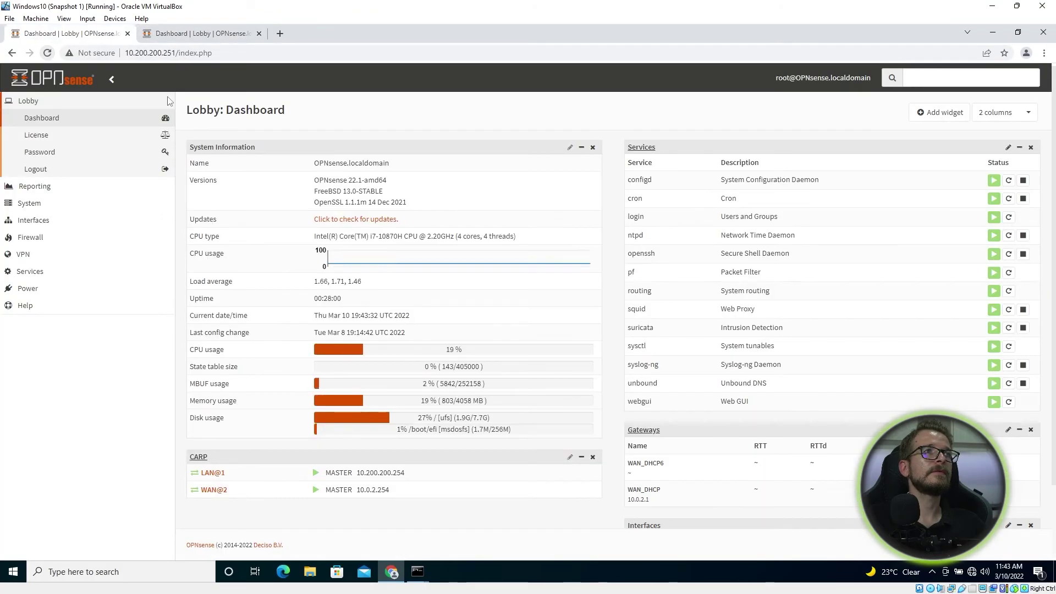
{"action": "scroll", "coordinate": [385, 423], "scroll_direction": "down", "scroll_amount": 1}
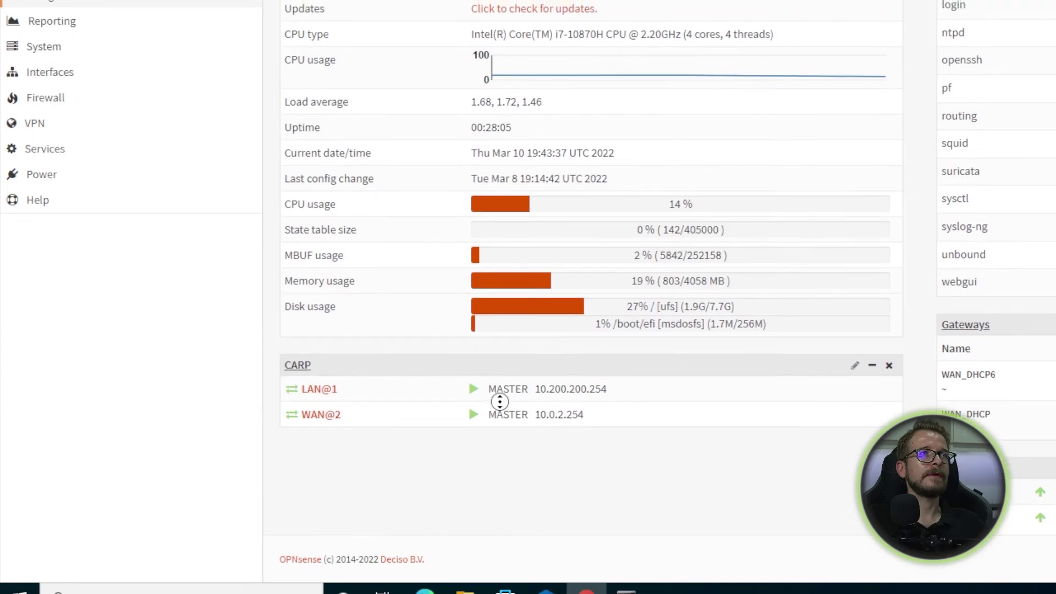
{"action": "scroll", "coordinate": [500, 402], "scroll_direction": "down", "scroll_amount": 1}
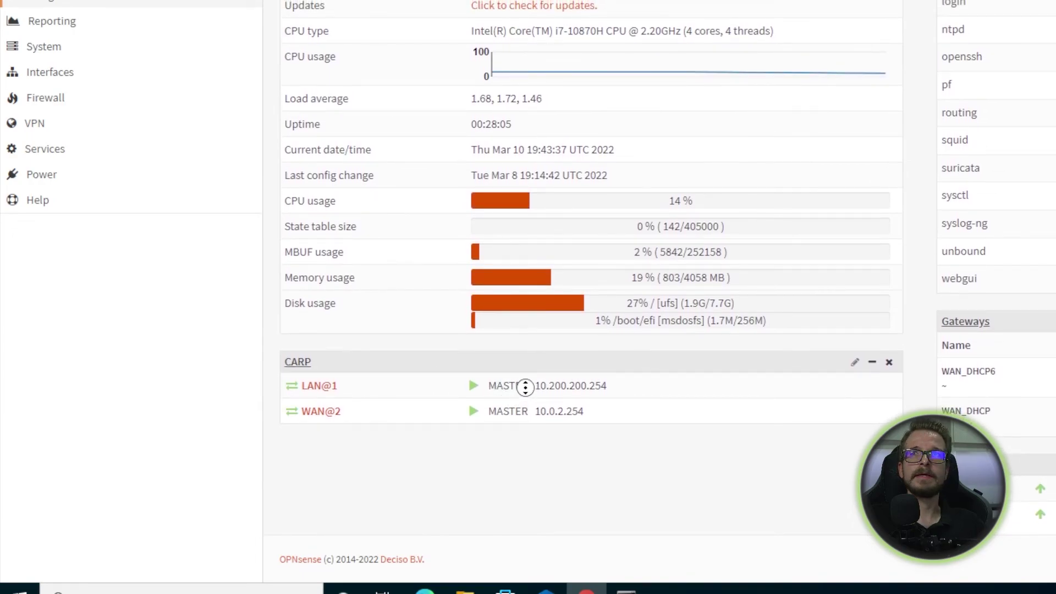